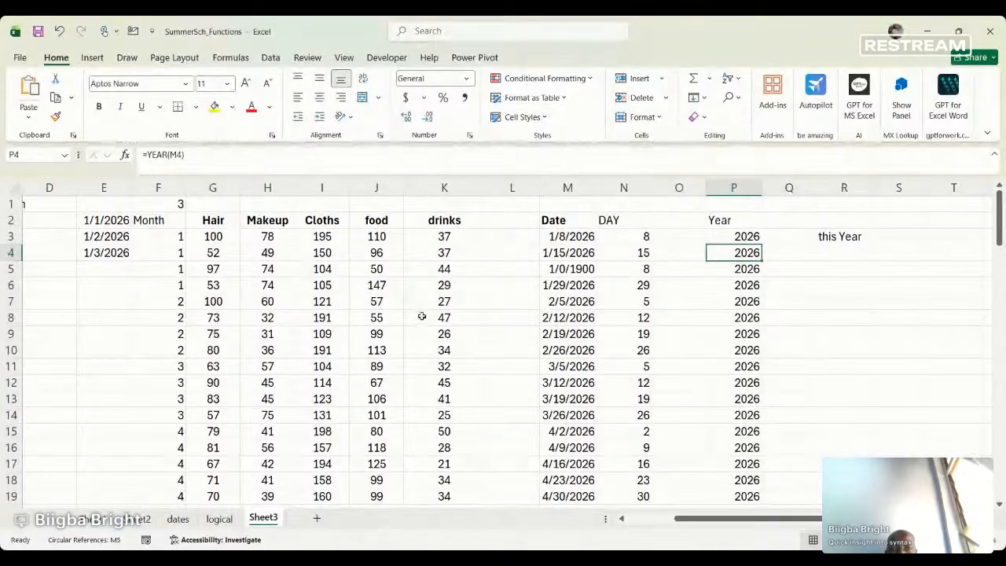
# Add a new worksheet after Sheet3 and return from the file view to the worksheet grid.
pyautogui.click(316, 519)
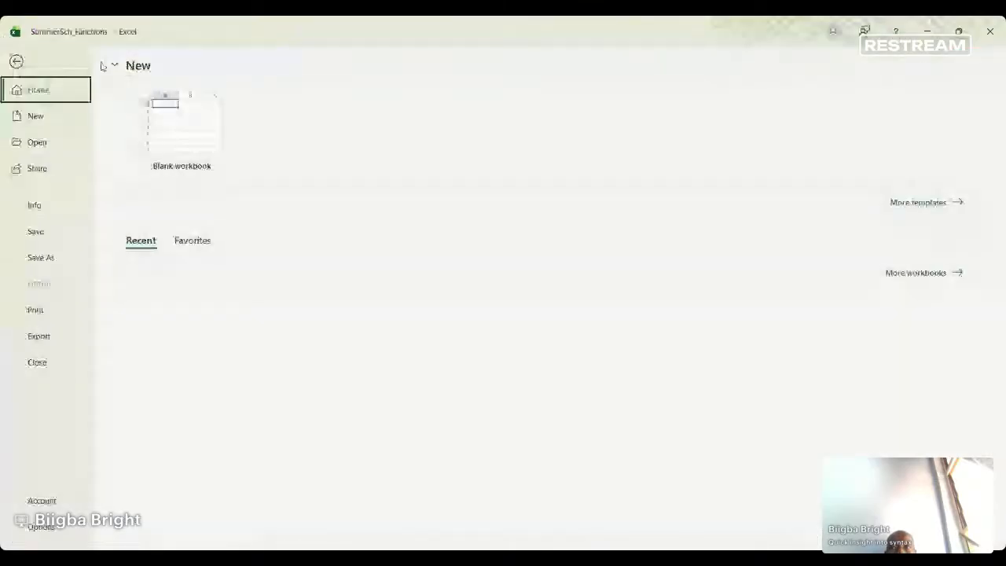
pyautogui.click(16, 62)
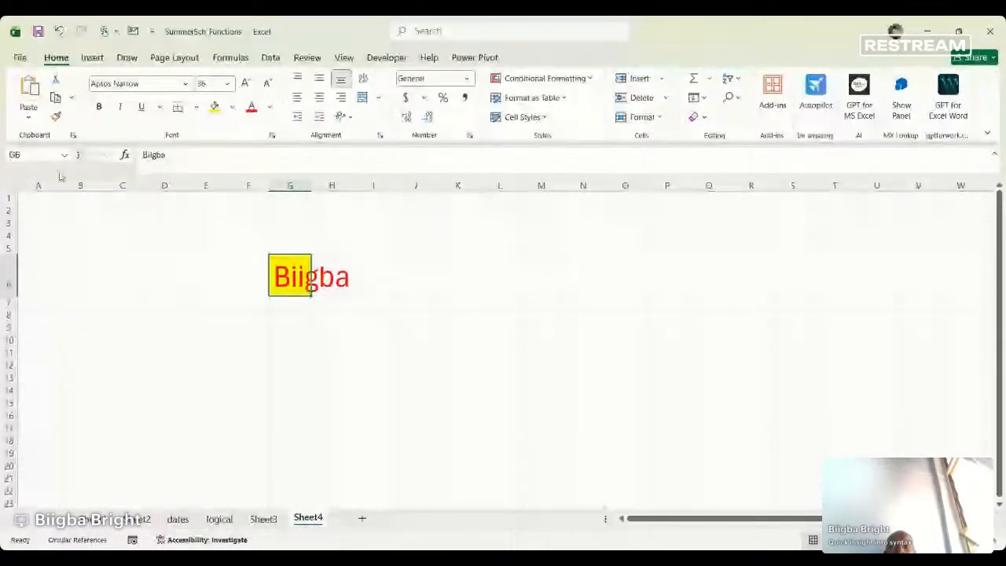
# Delete the text in the yellow cell G6, leaving the cell empty.
pyautogui.click(178, 155)
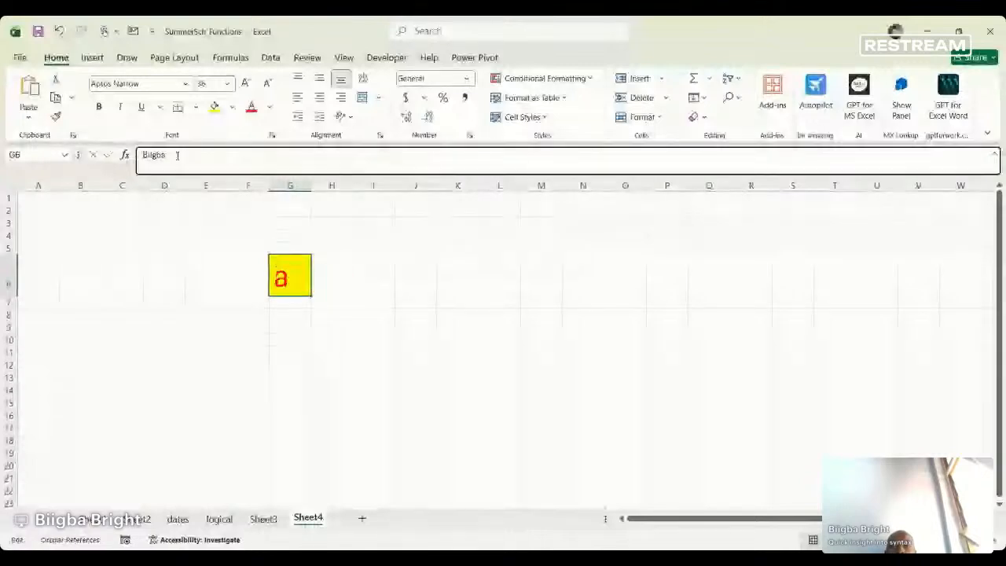
pyautogui.press('BackSpace')
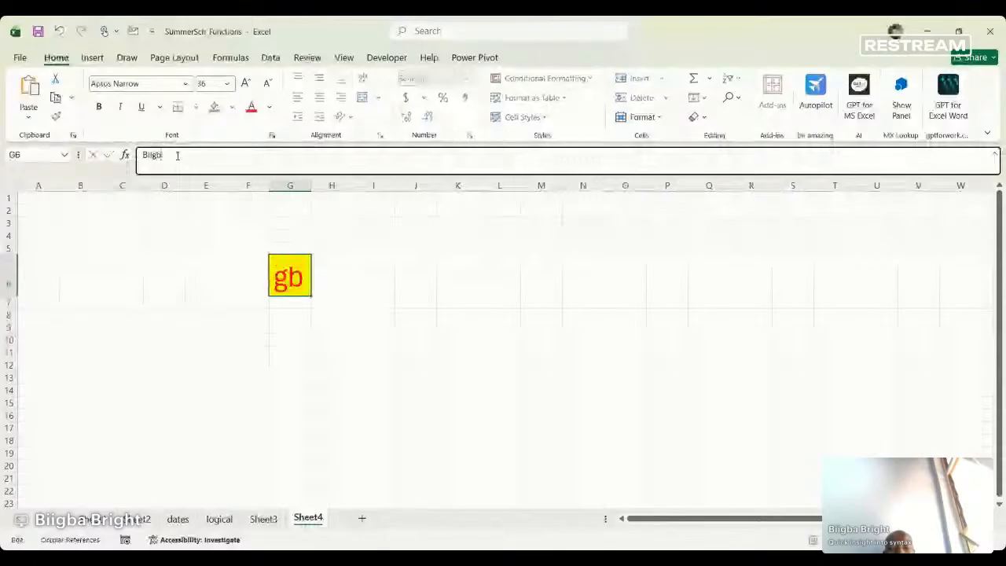
pyautogui.press('BackSpace')
pyautogui.press('BackSpace')
pyautogui.press('BackSpace')
pyautogui.press('BackSpace')
pyautogui.press('BackSpace')
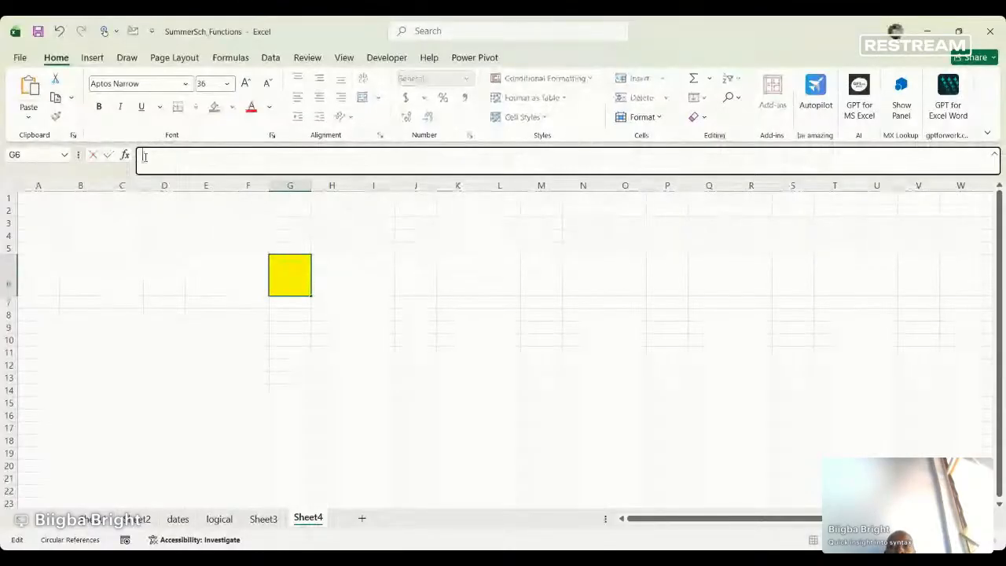
pyautogui.click(220, 299)
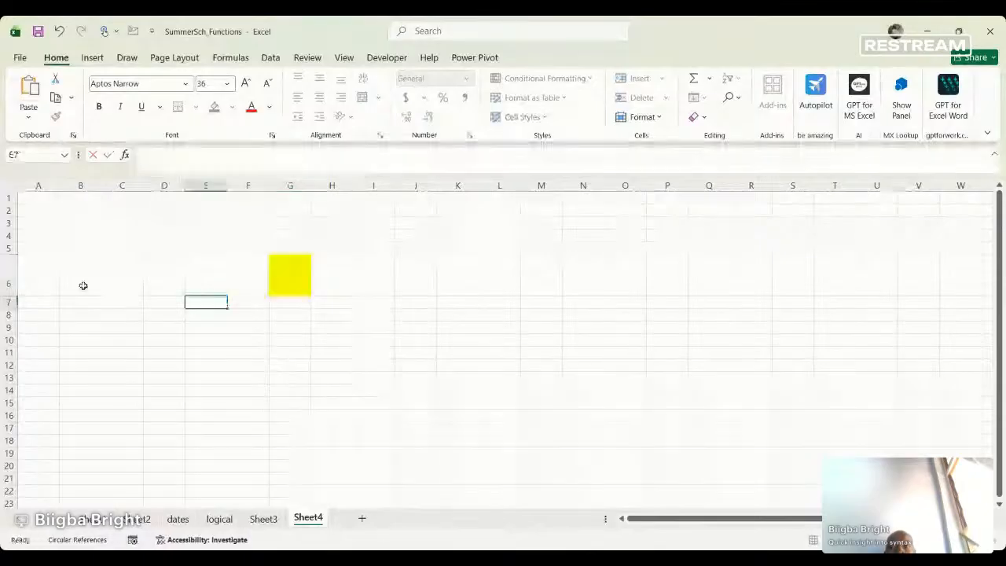
# Remove the yellow fill from cell G6 and reduce the height of row 6.
pyautogui.click(9, 283)
pyautogui.click(289, 286)
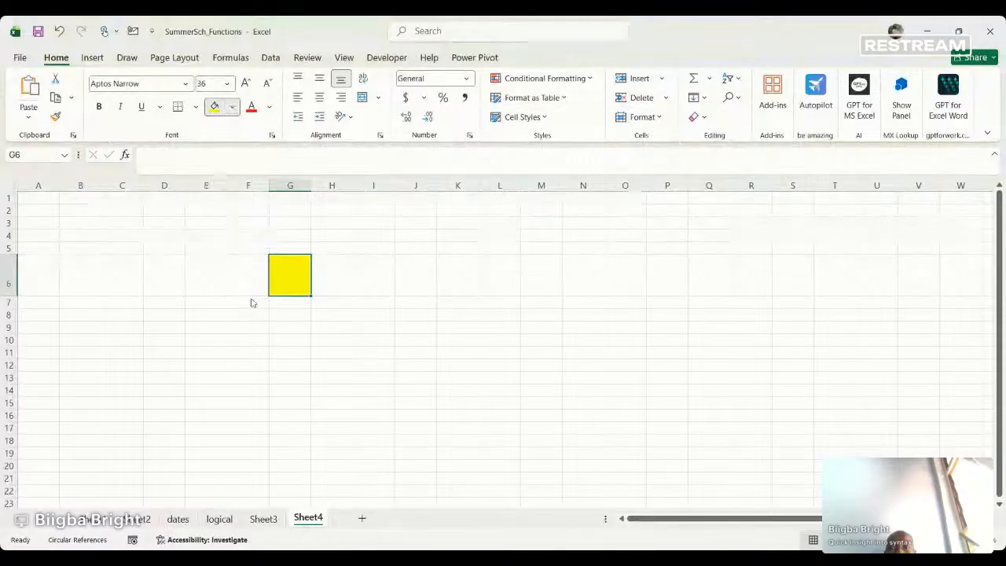
pyautogui.hotkey('ctrl', 'z')
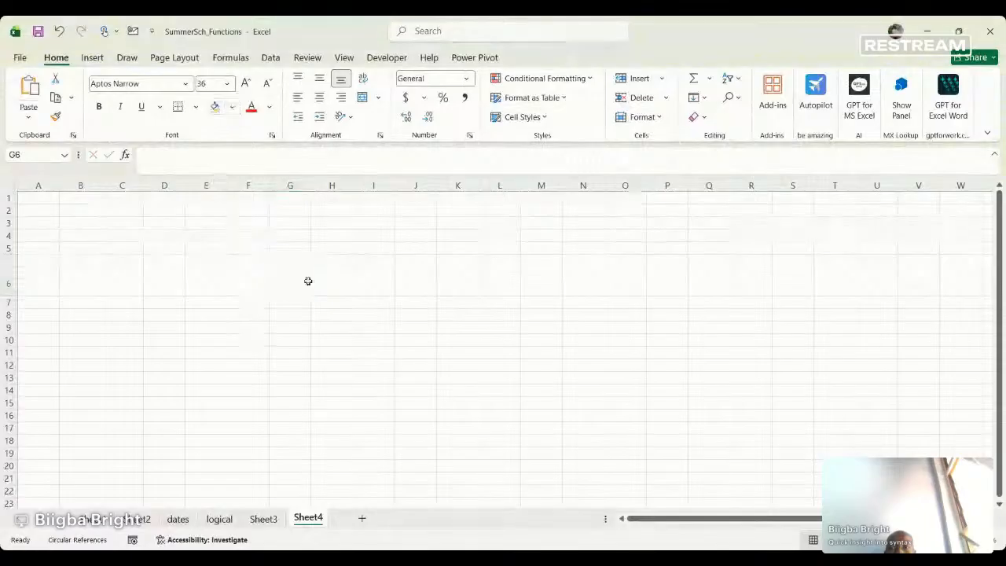
pyautogui.click(4, 279)
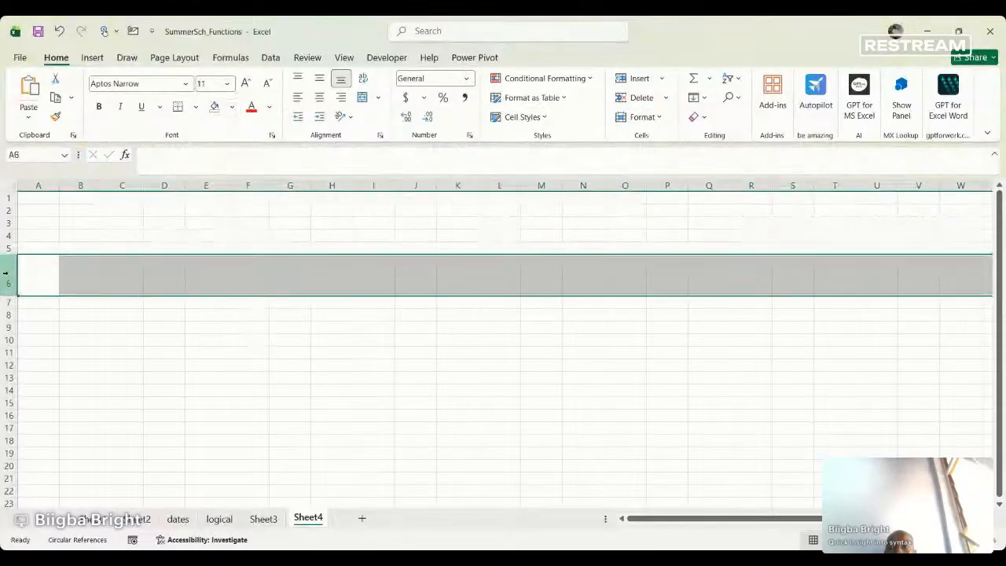
pyautogui.moveTo(12, 295); pyautogui.dragTo(12, 272)
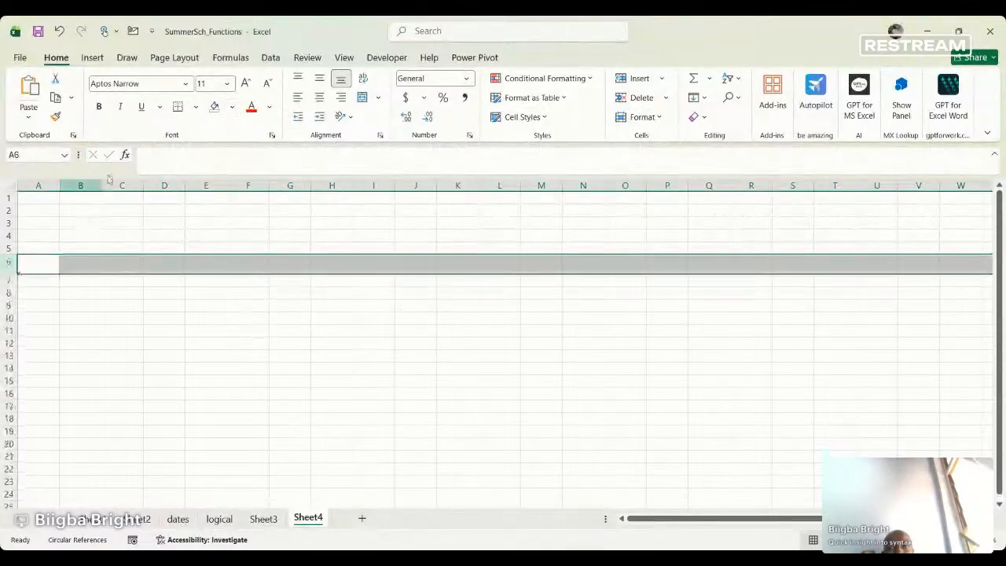
pyautogui.click(163, 155)
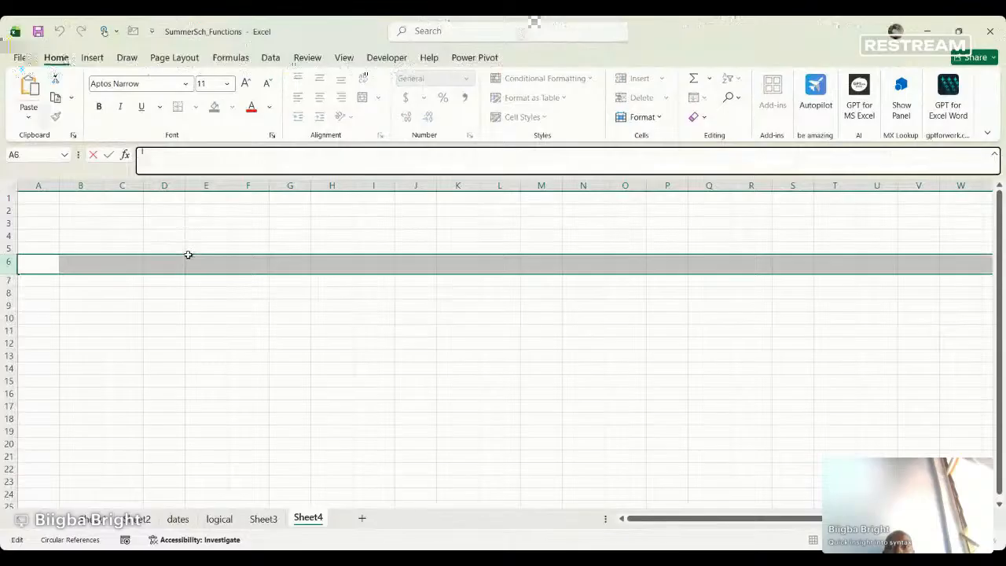
pyautogui.click(249, 343)
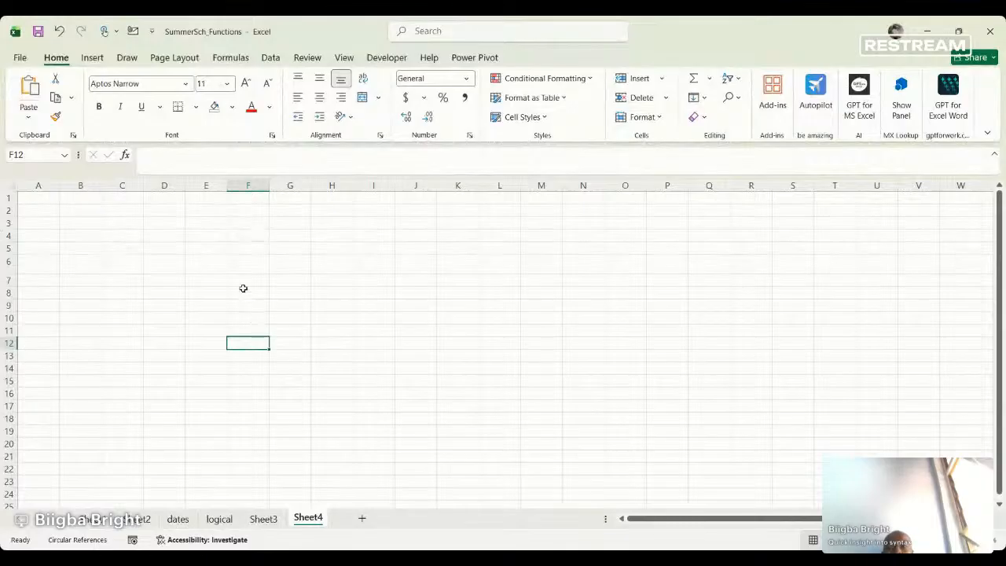
pyautogui.click(248, 280)
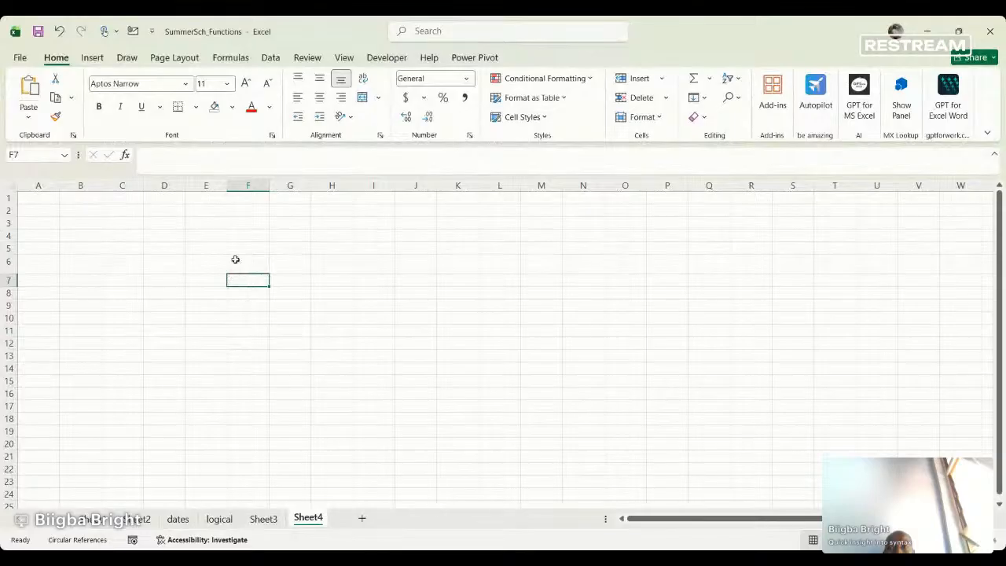
pyautogui.click(253, 262)
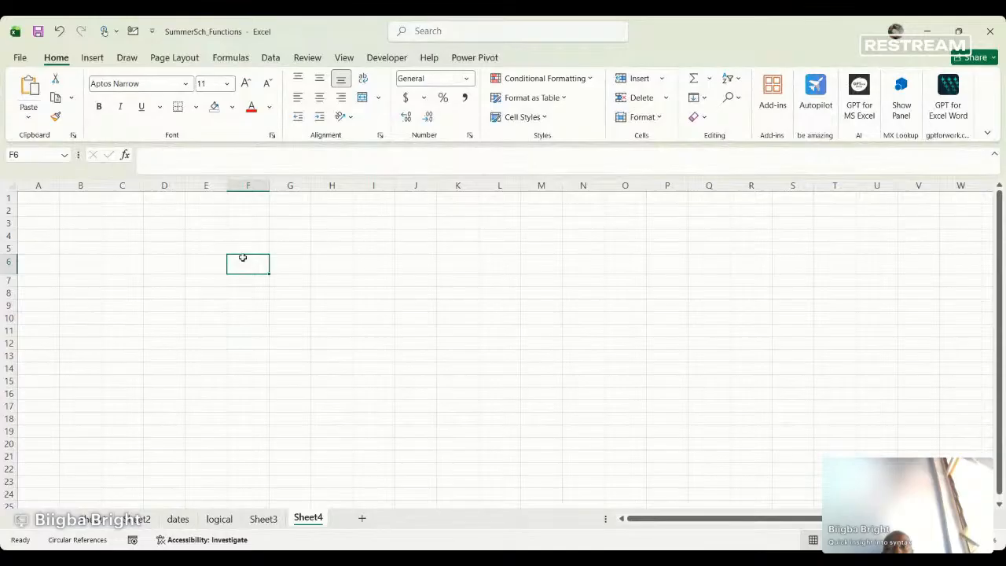
pyautogui.click(196, 246)
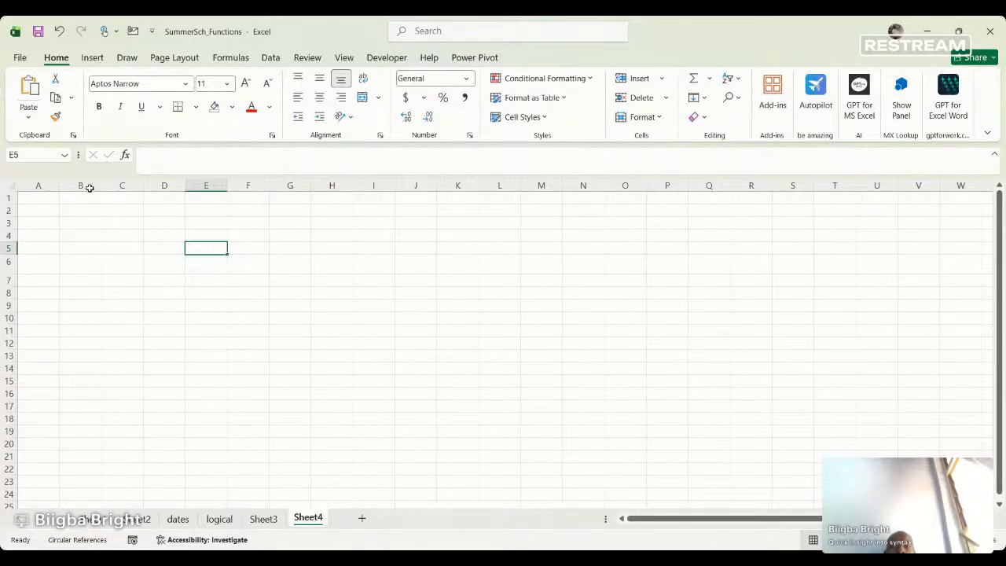
pyautogui.click(22, 154)
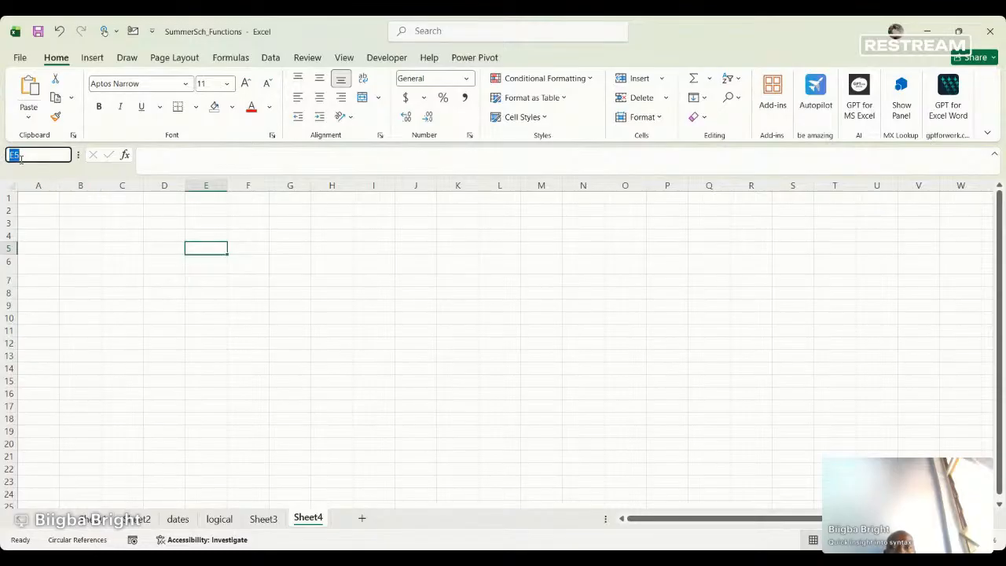
pyautogui.click(202, 245)
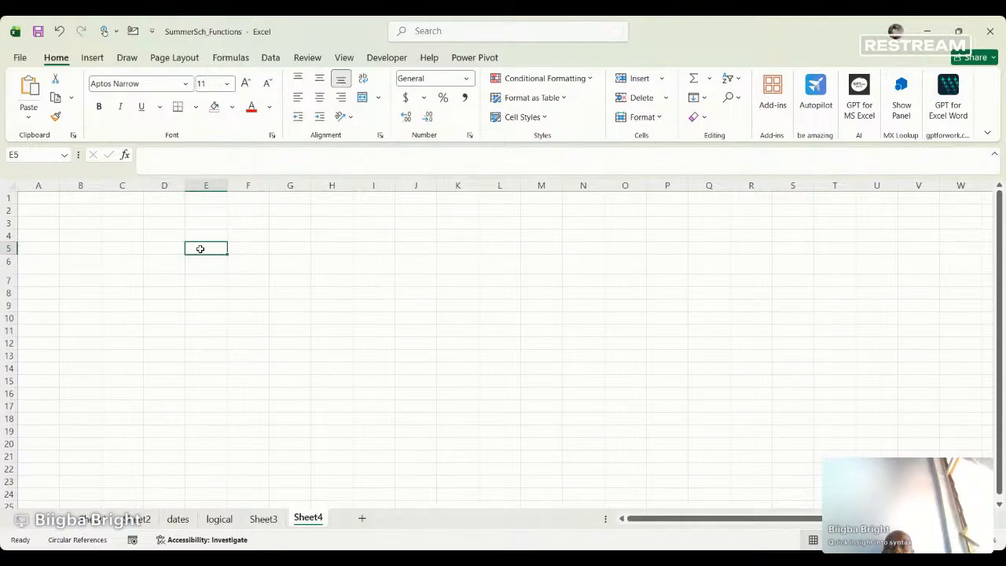
# Enter a sample name as text in cell E5 and erase all of its characters again.
pyautogui.click(147, 155)
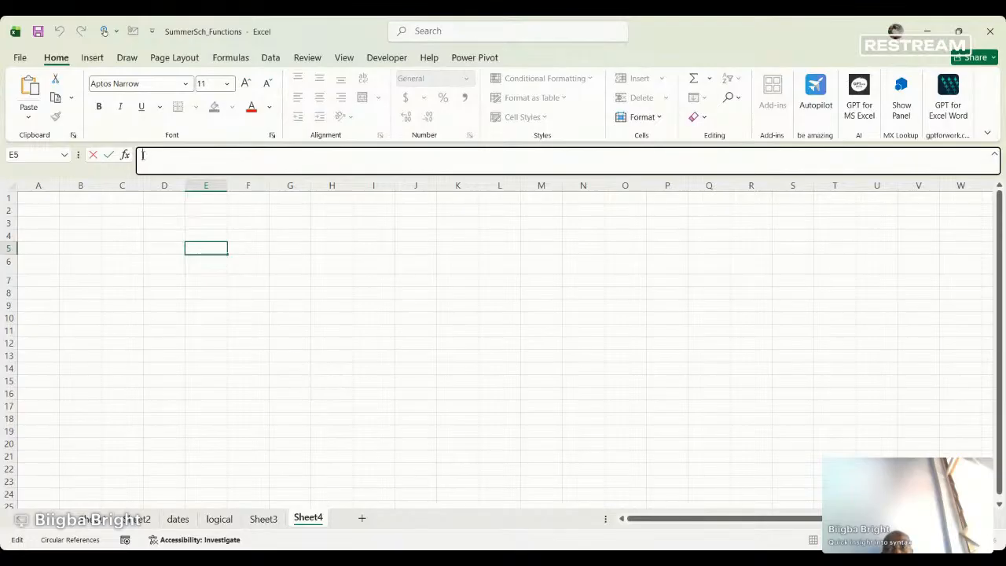
pyautogui.doubleClick(206, 248)
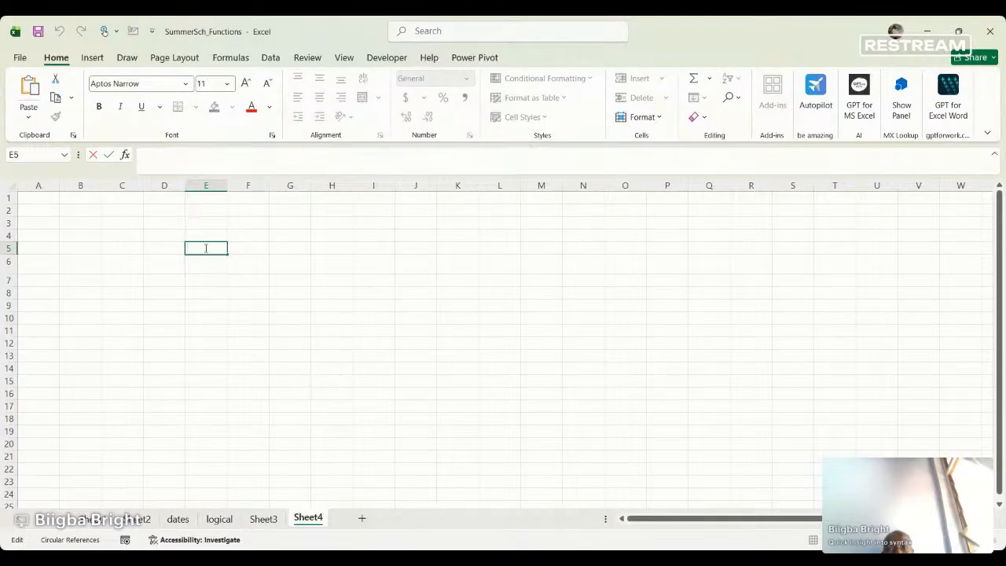
pyautogui.write('bi')
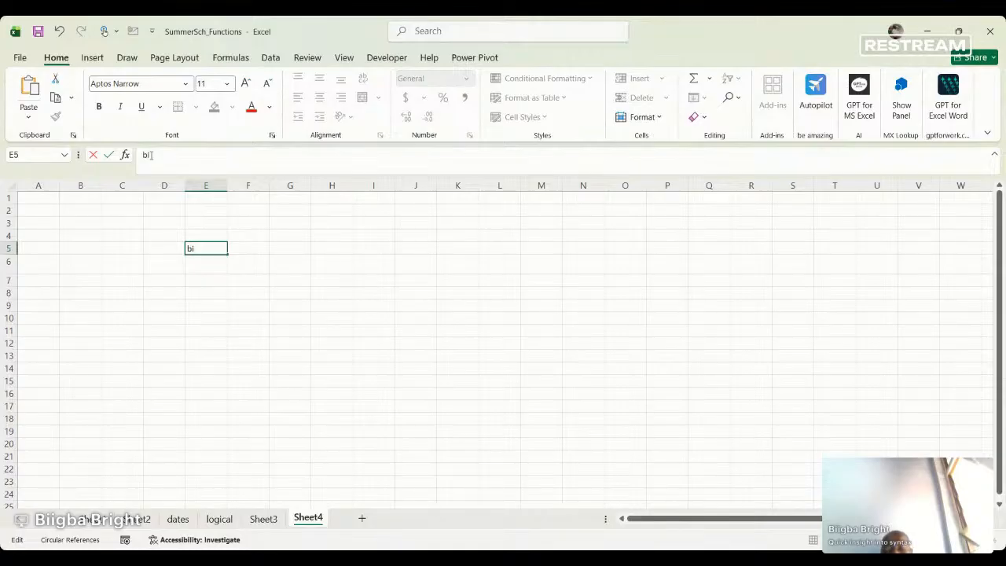
pyautogui.write('iigba')
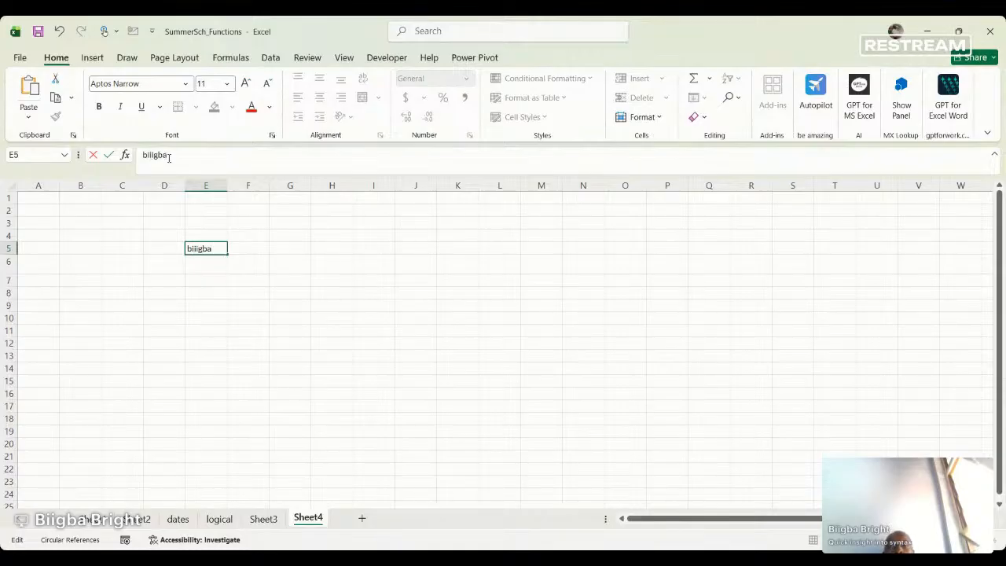
pyautogui.click(172, 154)
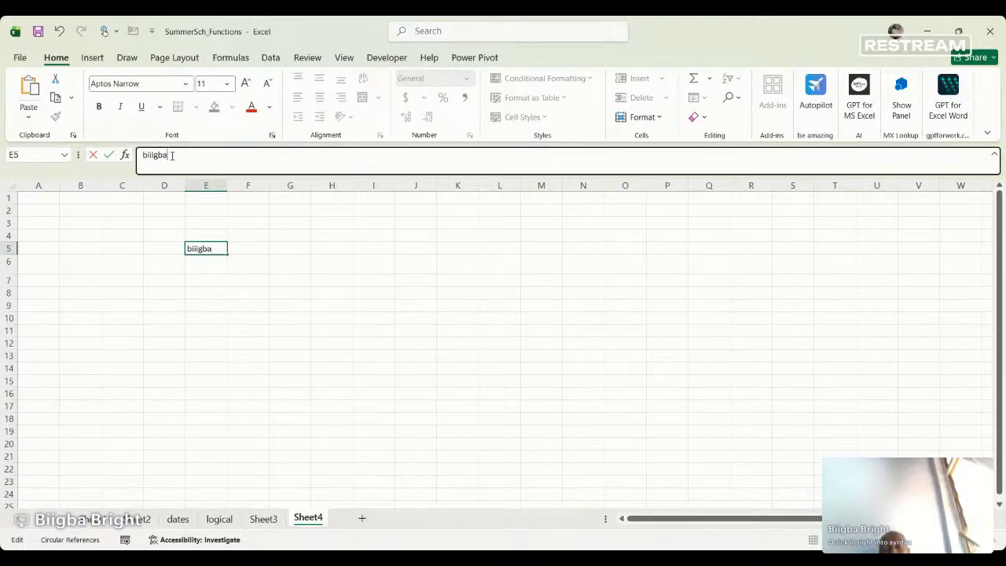
pyautogui.press('BackSpace')
pyautogui.press('BackSpace')
pyautogui.press('BackSpace')
pyautogui.press('BackSpace')
pyautogui.press('BackSpace')
pyautogui.press('BackSpace')
pyautogui.press('BackSpace')
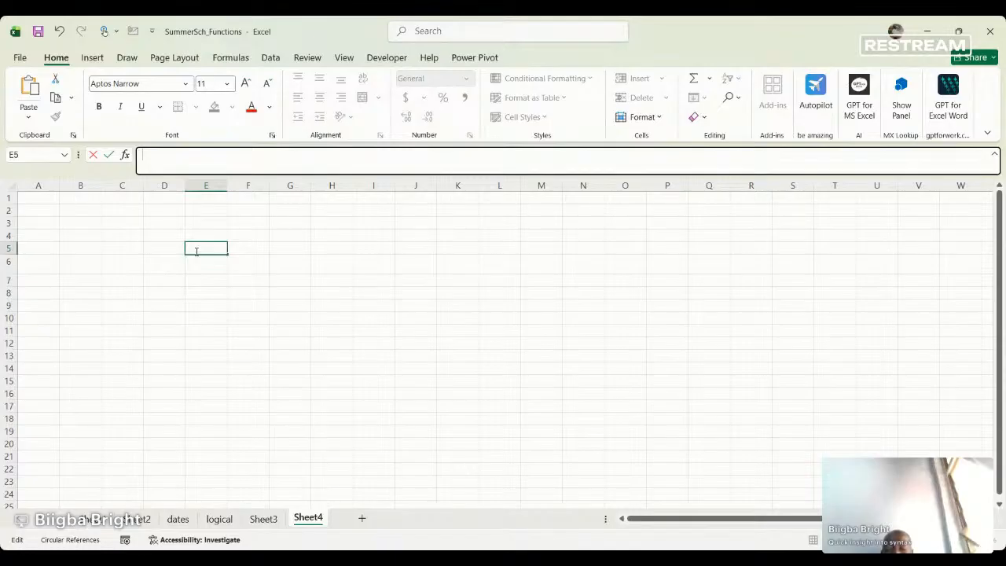
# Enter the number 100 in cell E5 and the letter A in cell F5.
pyautogui.write('100')
pyautogui.click(254, 247)
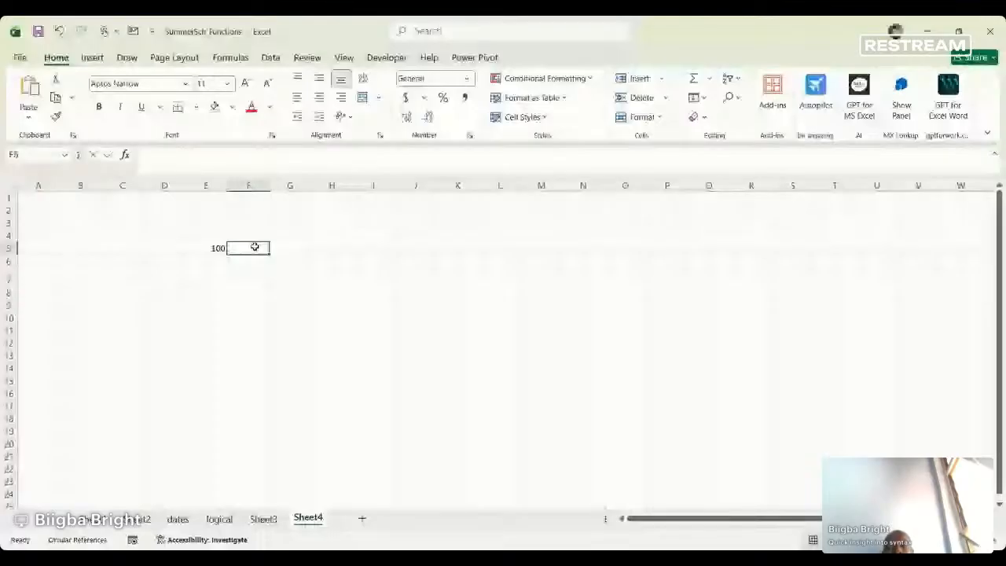
pyautogui.write('A')
# Enter the formula =5+9 in cell H5 to add the two numbers directly.
pyautogui.click(338, 248)
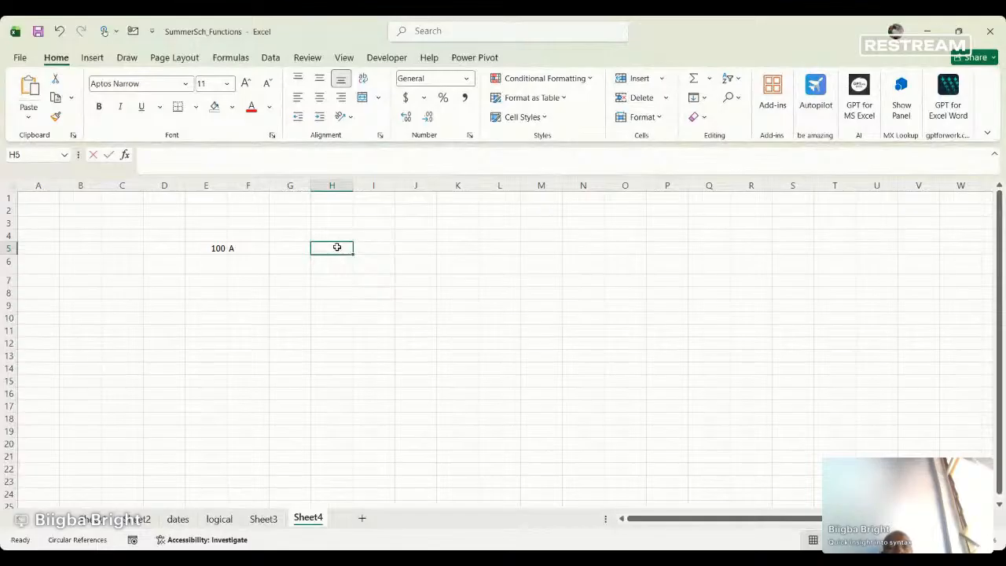
pyautogui.write('=')
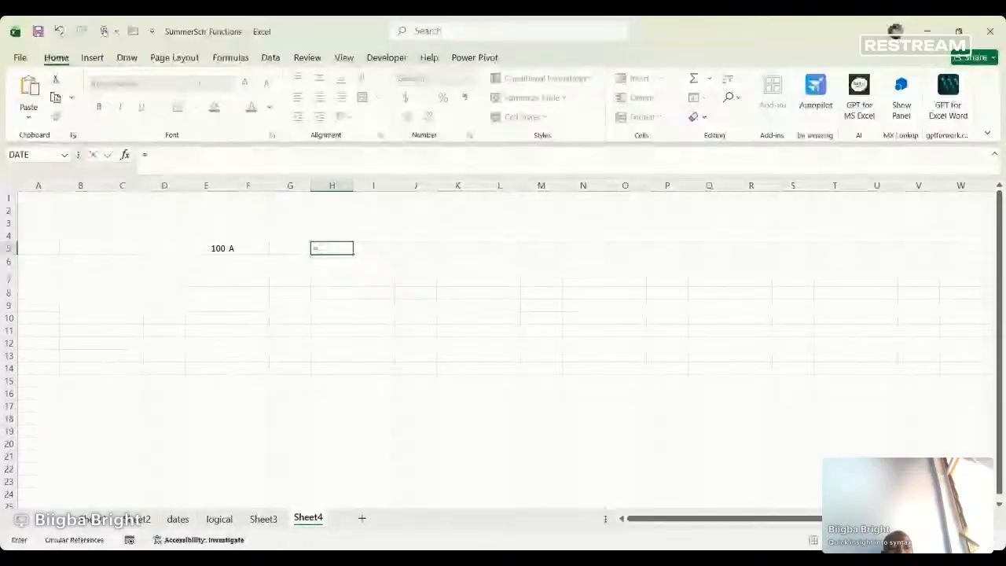
pyautogui.scroll(-1, 339, 299)
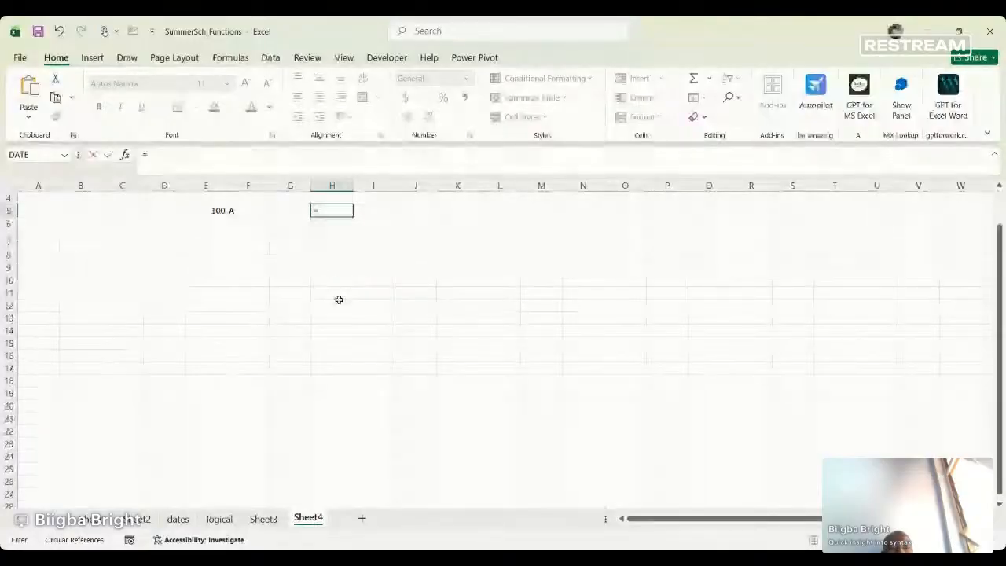
pyautogui.scroll(1, 338, 300)
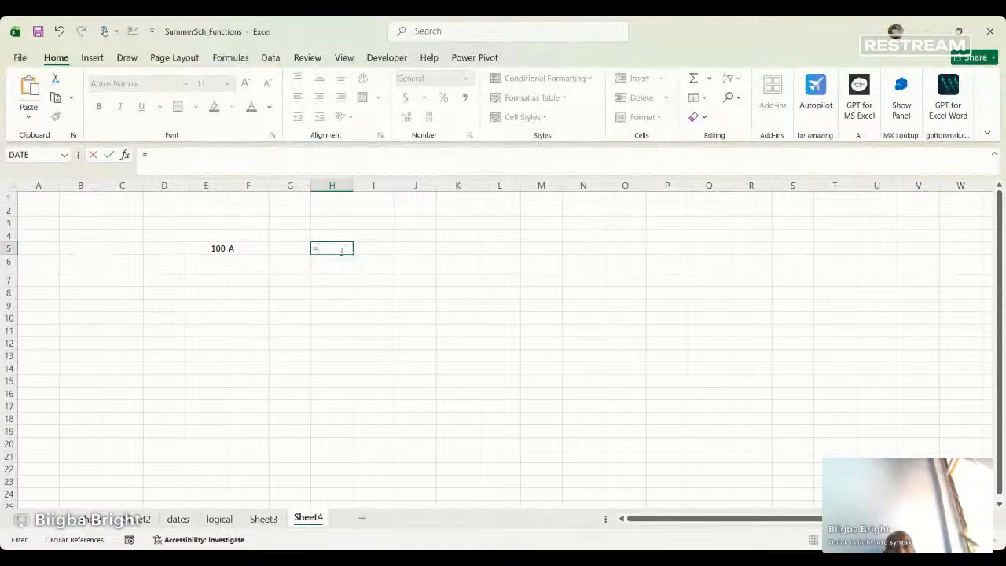
pyautogui.write('5+')
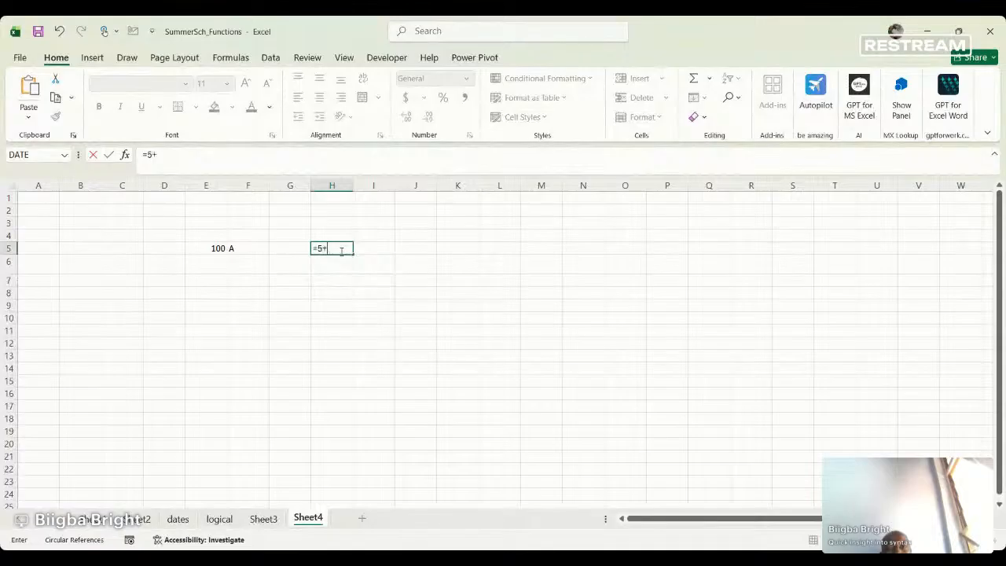
pyautogui.write('9')
pyautogui.press('Return')
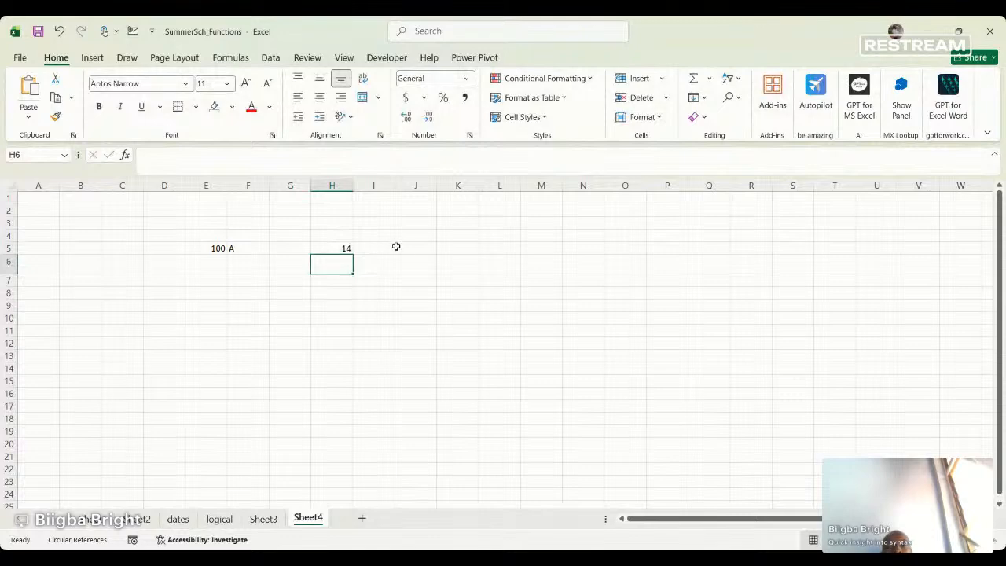
# Enter the formula =SUM(5,9) in cell J5 to add the two numbers with the SUM function.
pyautogui.click(419, 248)
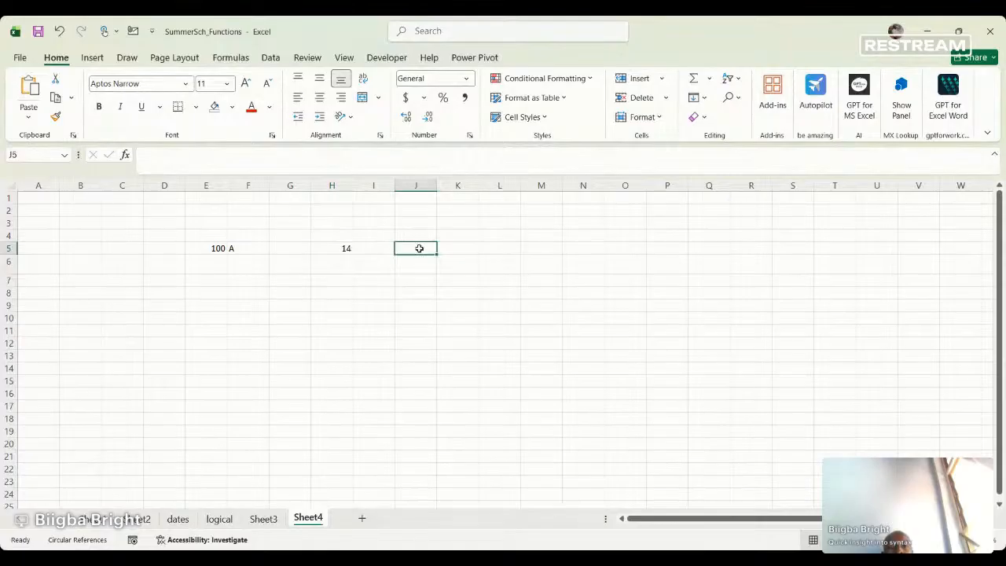
pyautogui.write('=')
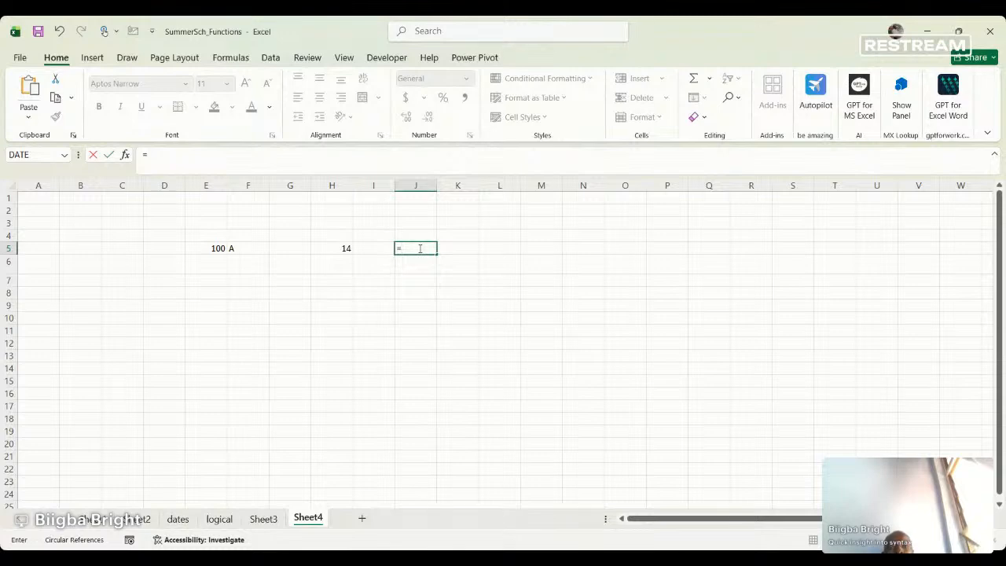
pyautogui.write('d')
pyautogui.press('BackSpace')
pyautogui.write('SUM(')
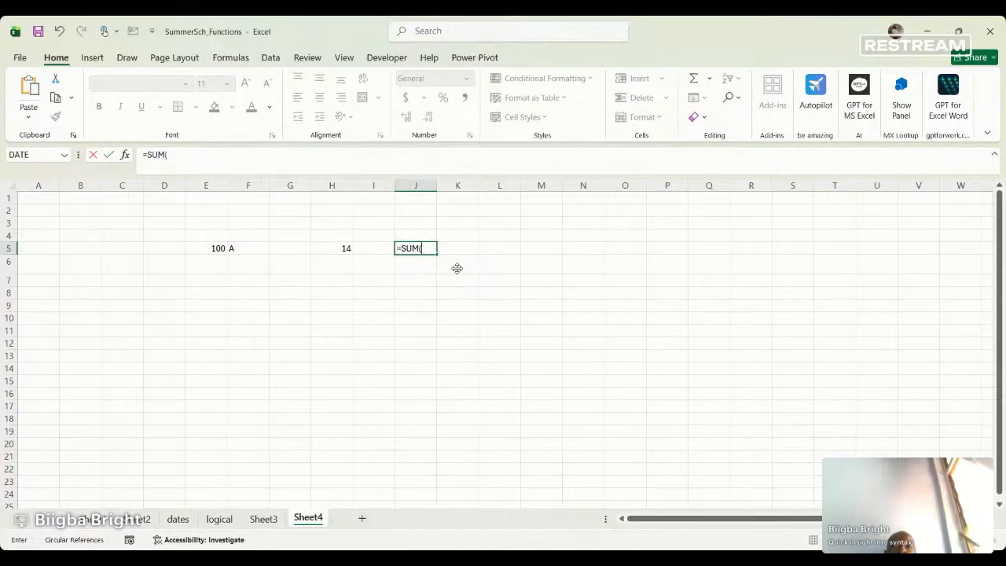
pyautogui.write('5')
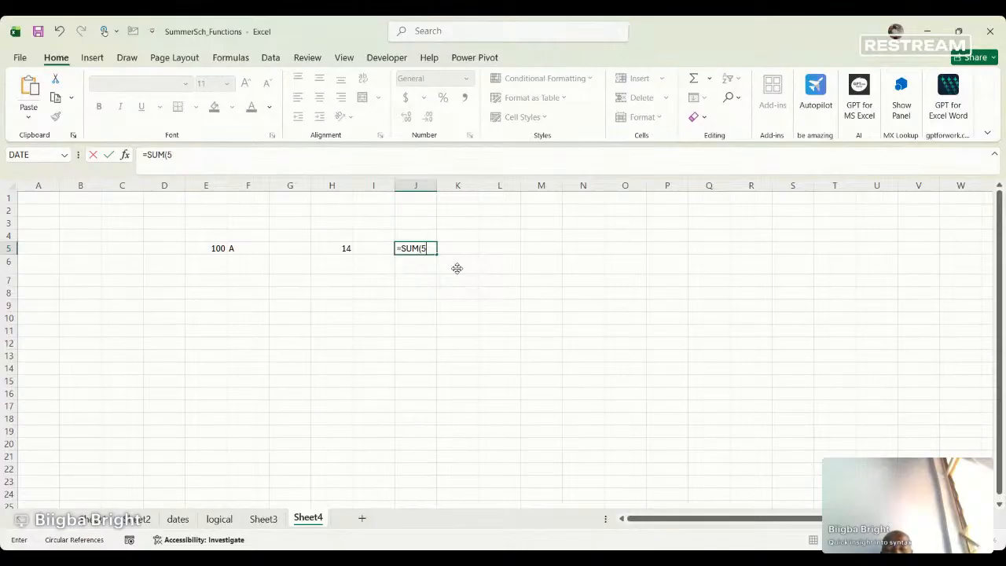
pyautogui.write(',9')
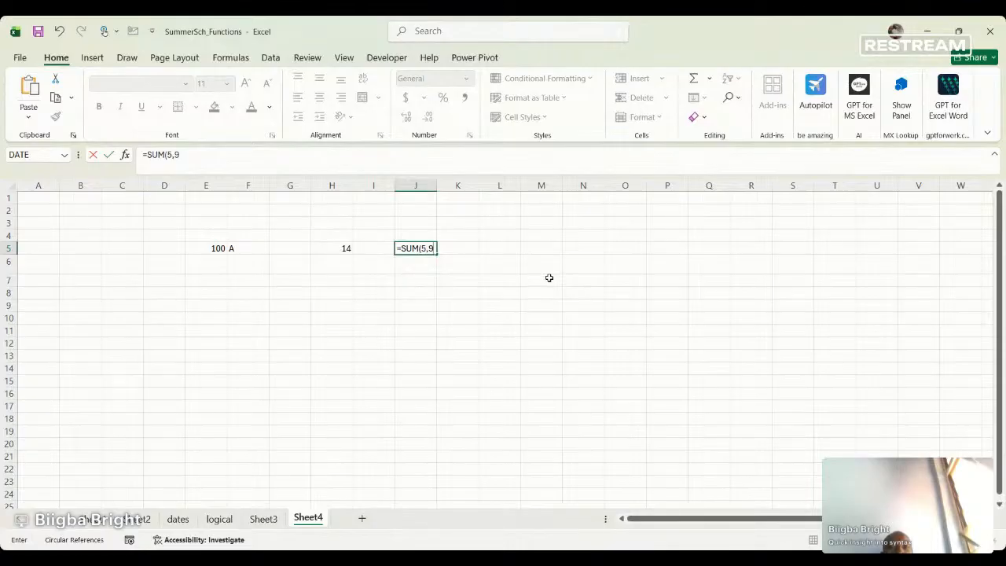
pyautogui.write(')')
pyautogui.press('Return')
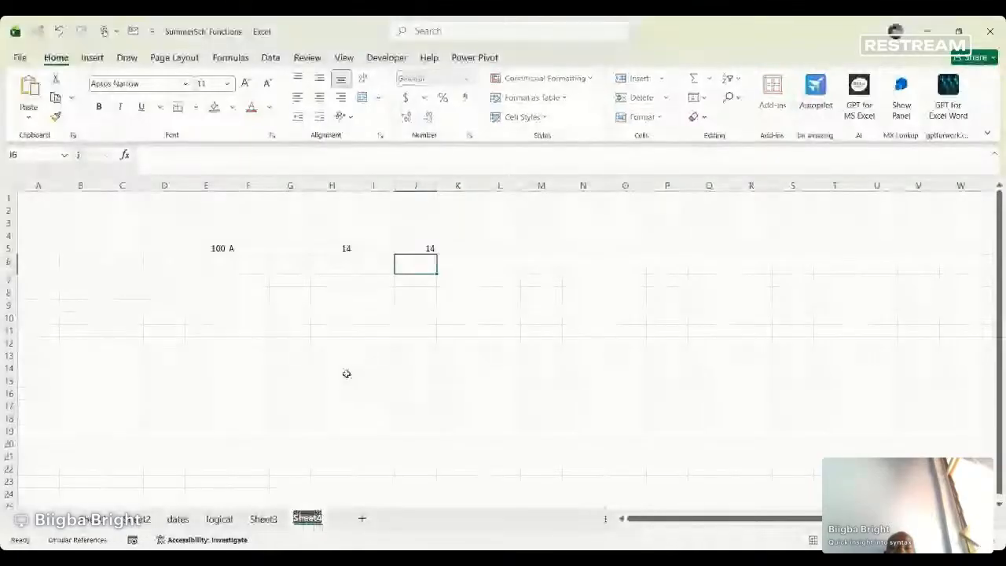
# Rename the sheet Sheet4 as Practice.
pyautogui.write('Pra')
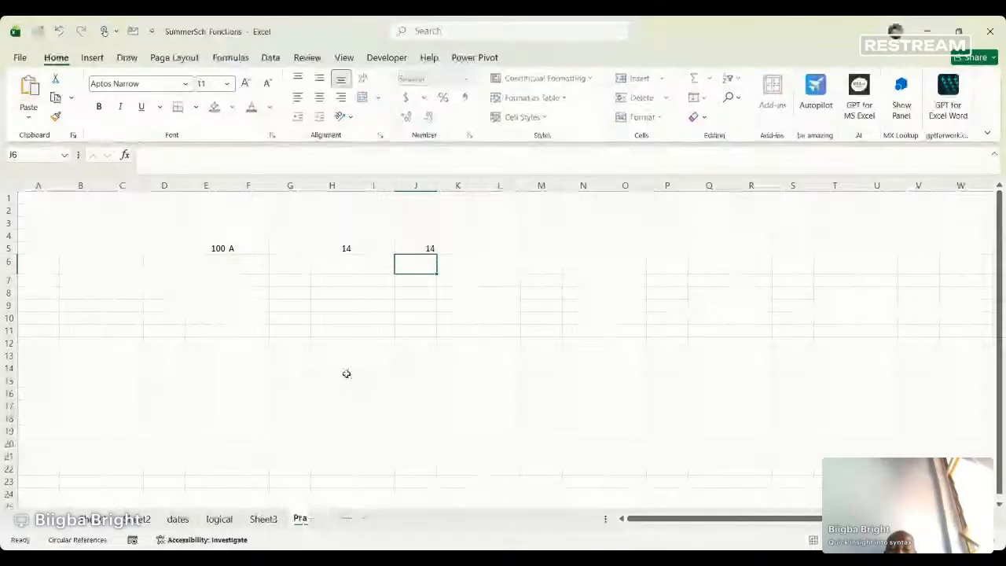
pyautogui.write('ctice')
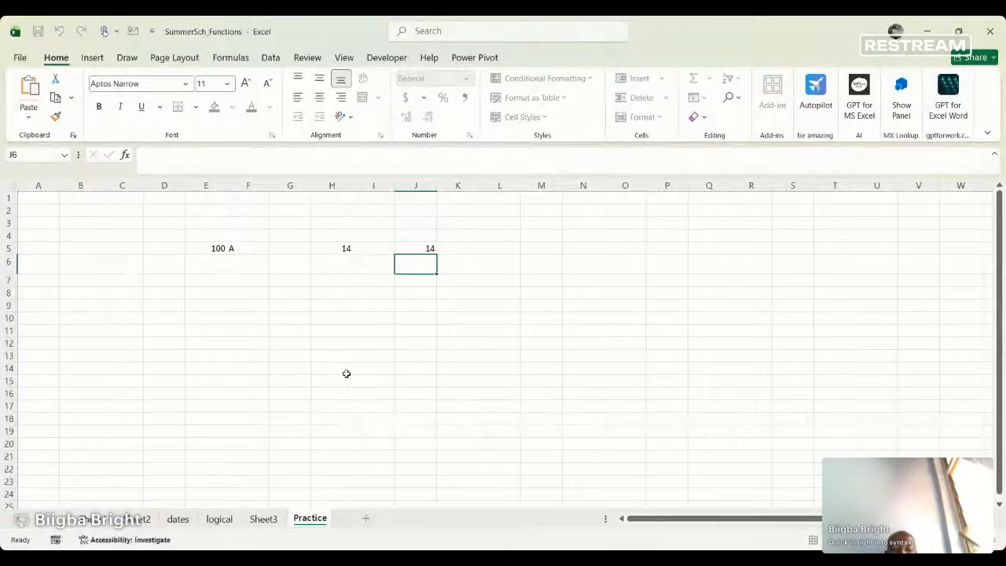
pyautogui.press('Return')
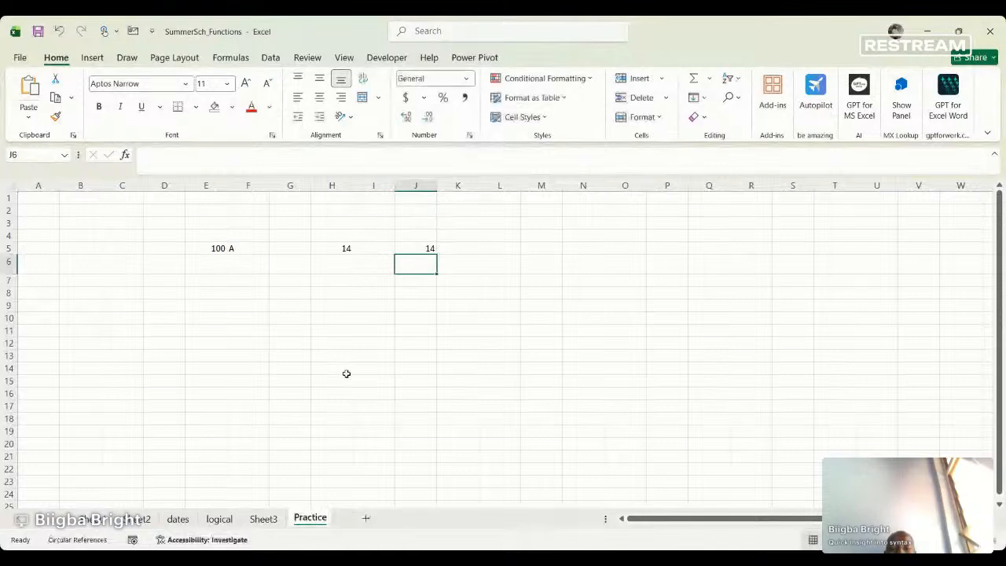
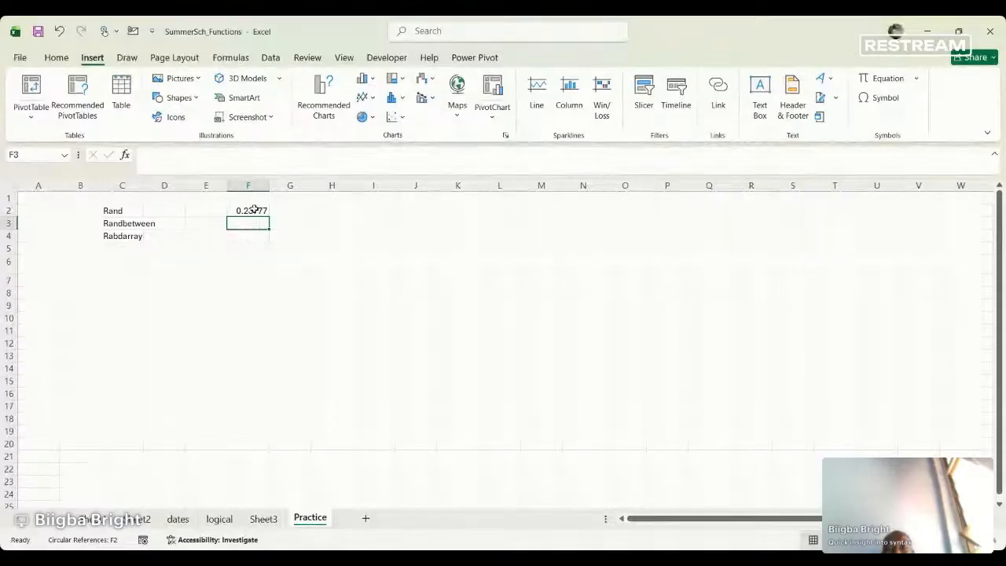
# Fill the RAND formula from cell F2 down to row 21 and across to column L.
pyautogui.click(255, 211)
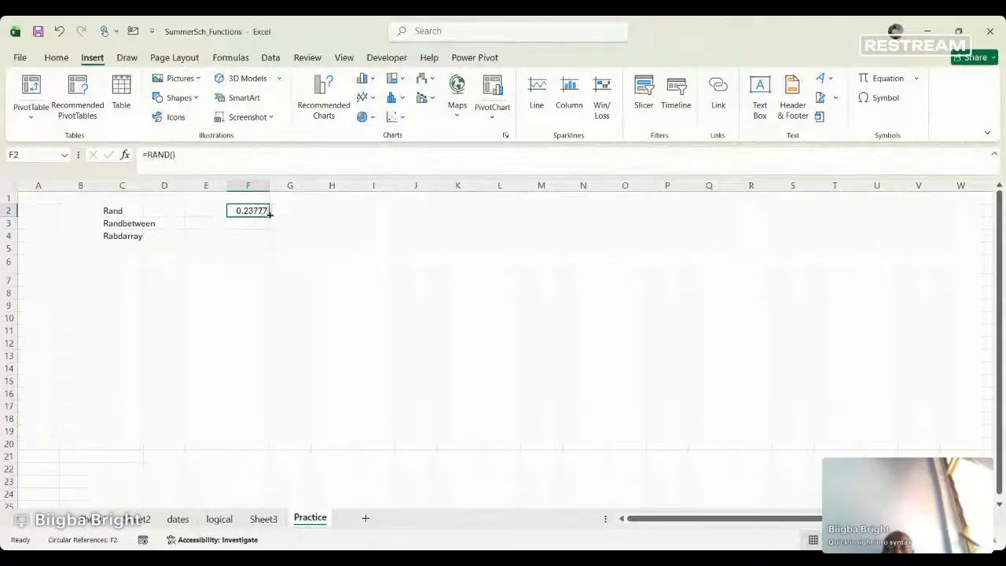
pyautogui.moveTo(270, 213); pyautogui.dragTo(242, 461)
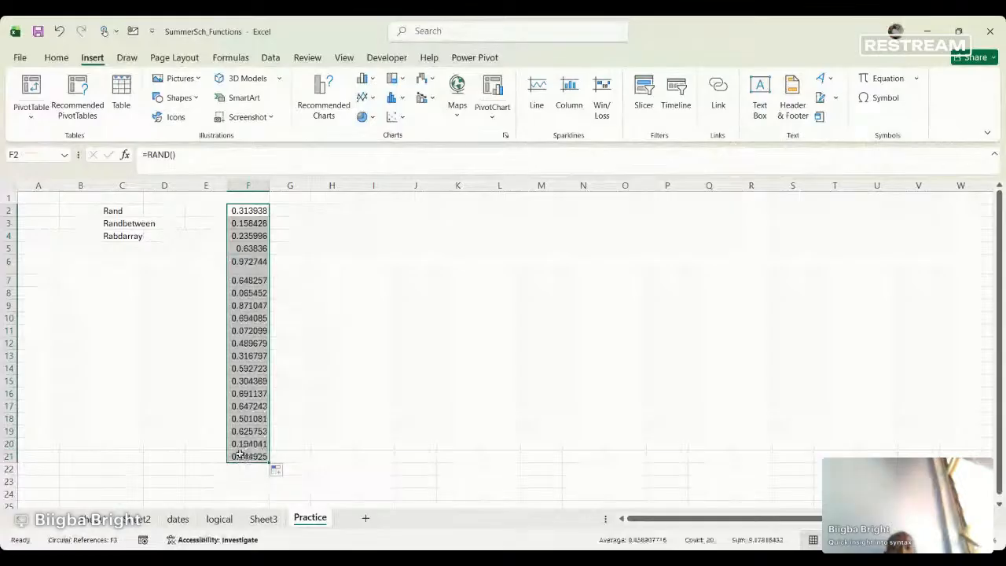
pyautogui.moveTo(271, 464); pyautogui.dragTo(269, 465)
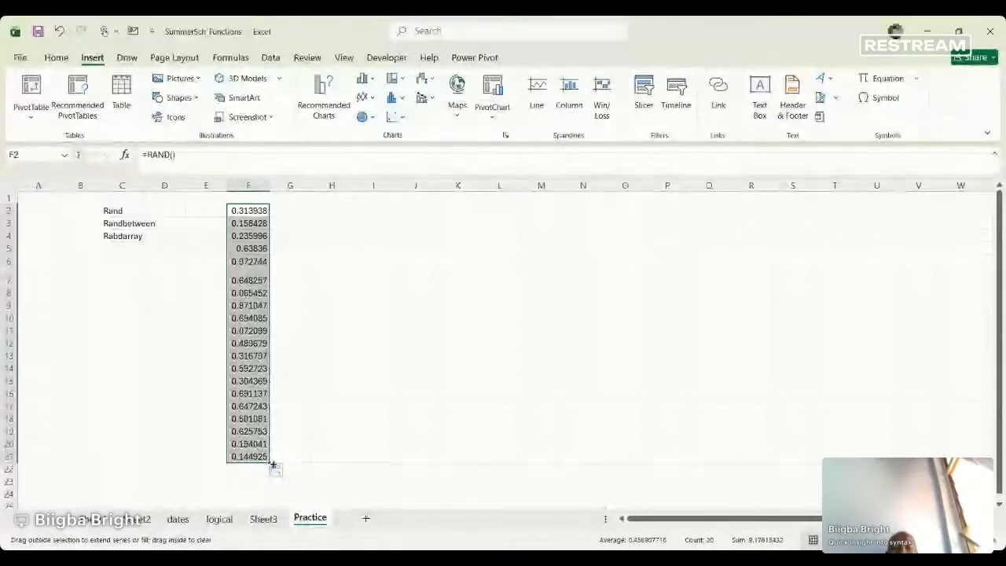
pyautogui.moveTo(269, 464); pyautogui.dragTo(532, 463)
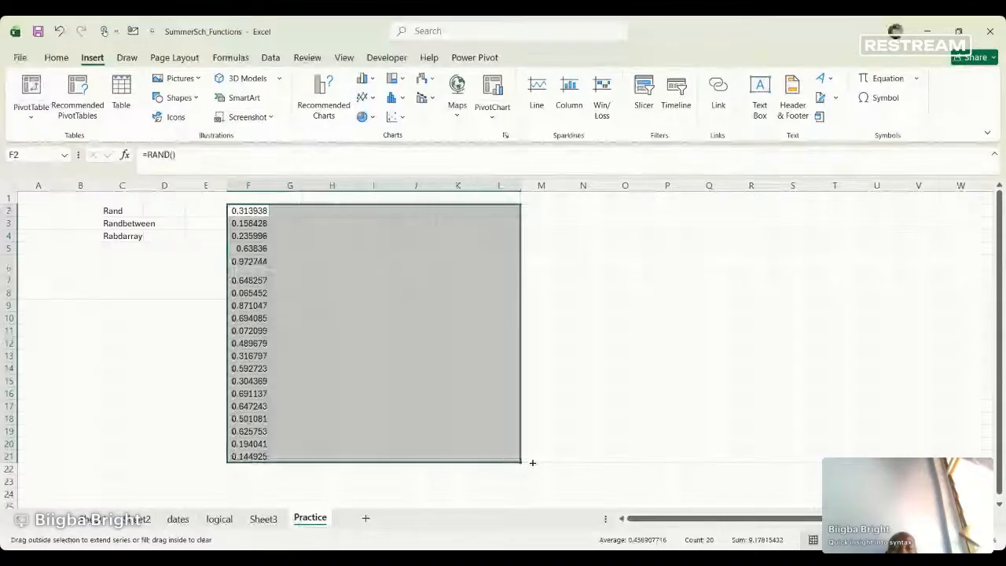
pyautogui.moveTo(532, 463); pyautogui.dragTo(532, 463)
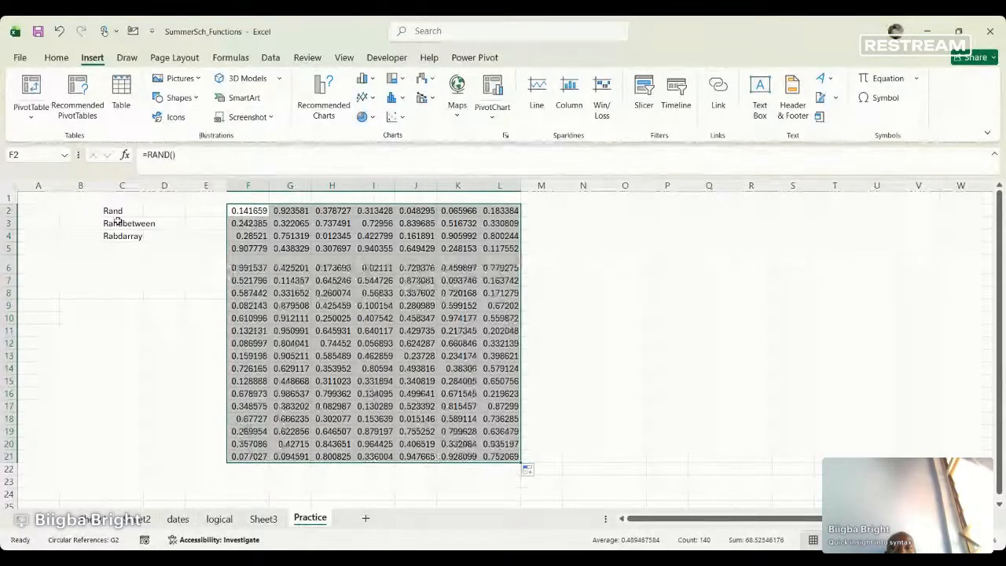
# Enter =RANDBETWEEN(1,5) in cell N2 and fill it across the range N2:Q21.
pyautogui.click(585, 213)
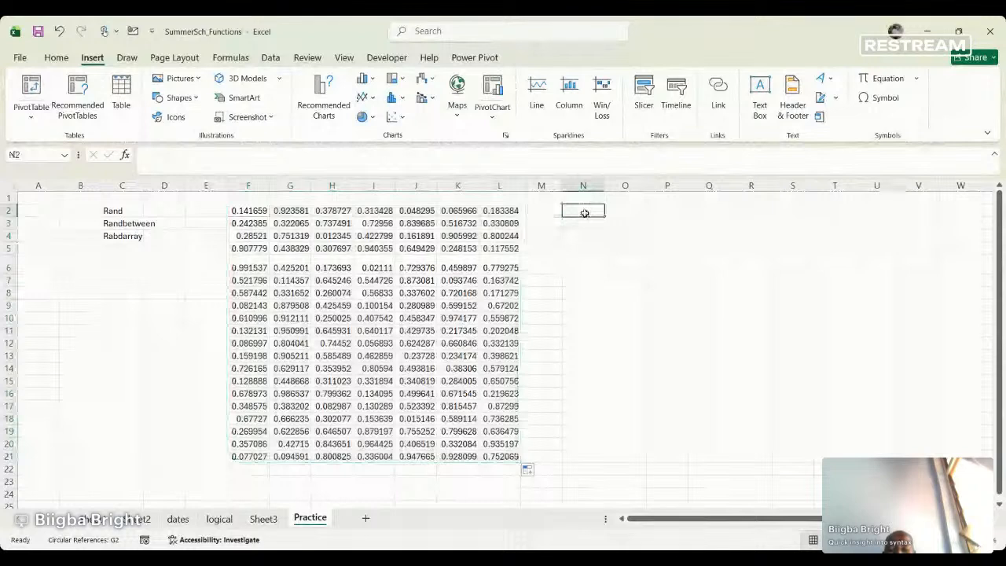
pyautogui.write('=')
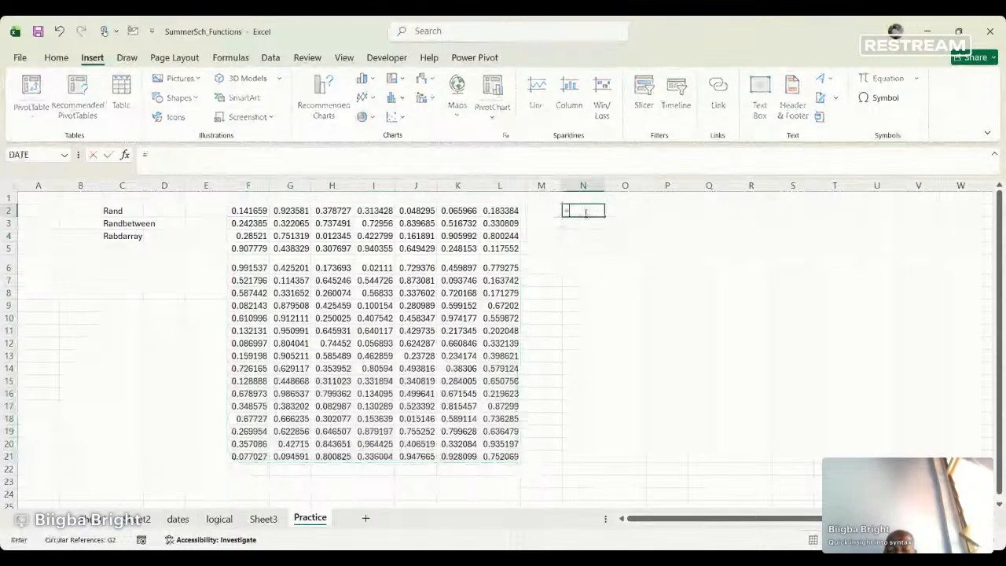
pyautogui.write('Rand')
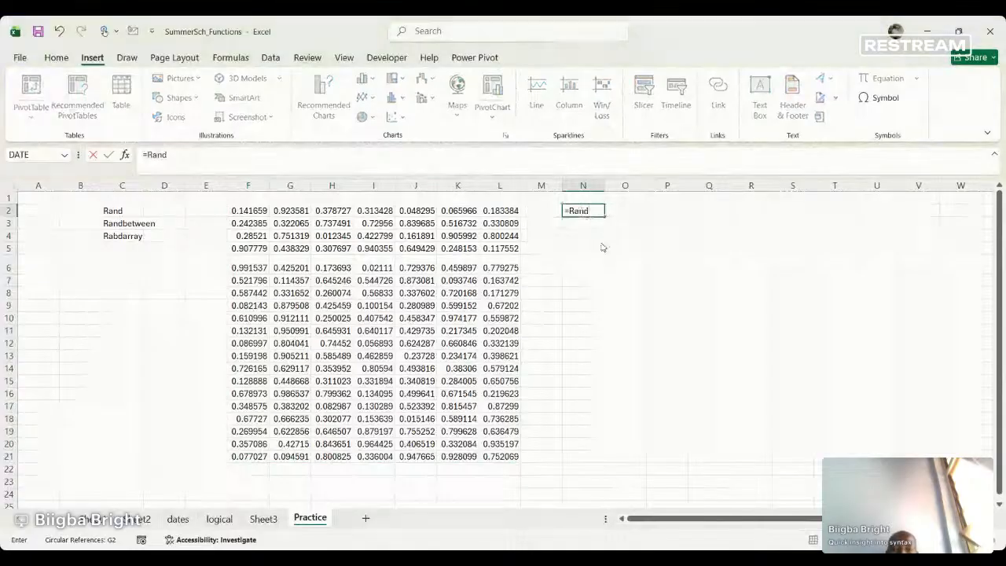
pyautogui.doubleClick(600, 256)
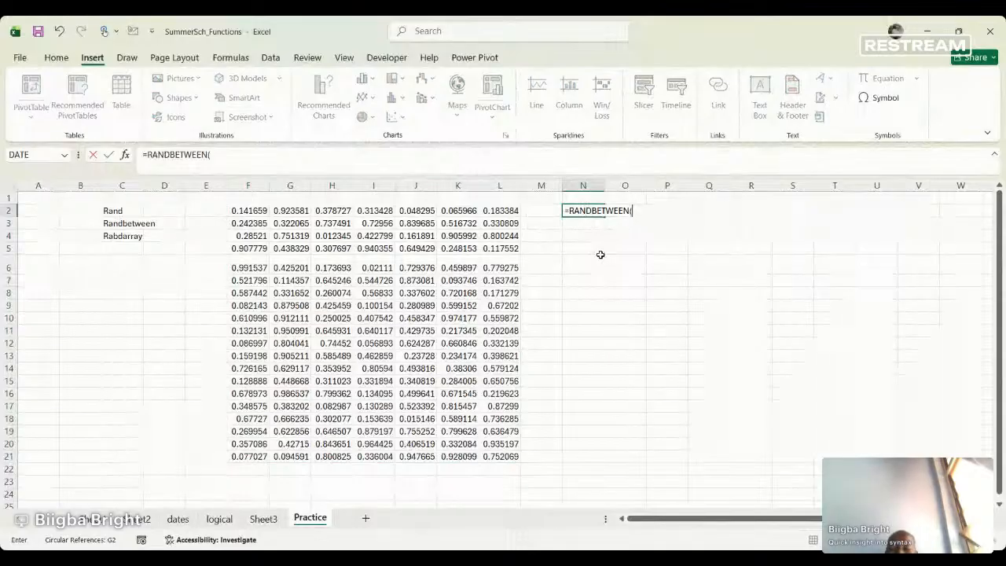
pyautogui.write('1')
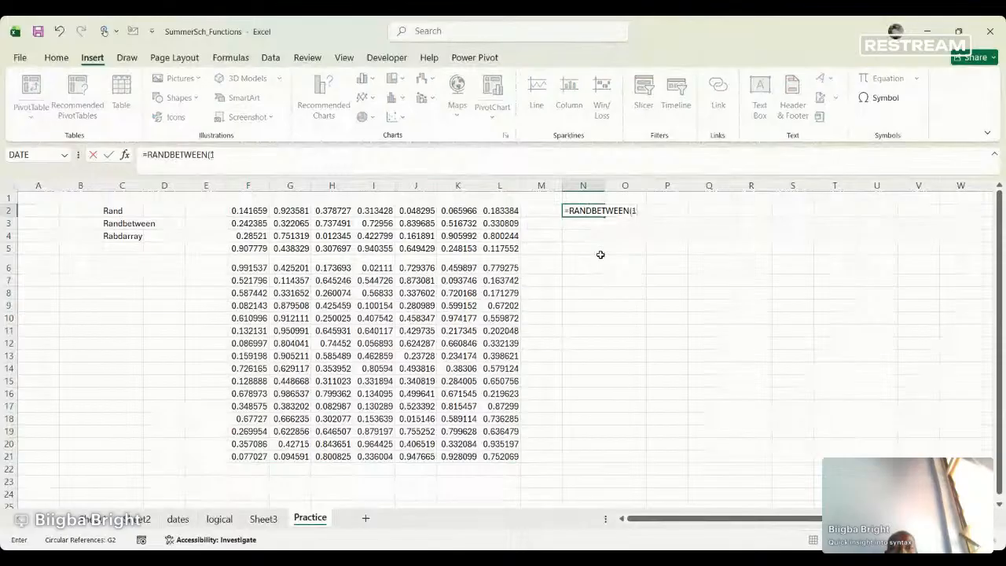
pyautogui.write(',5')
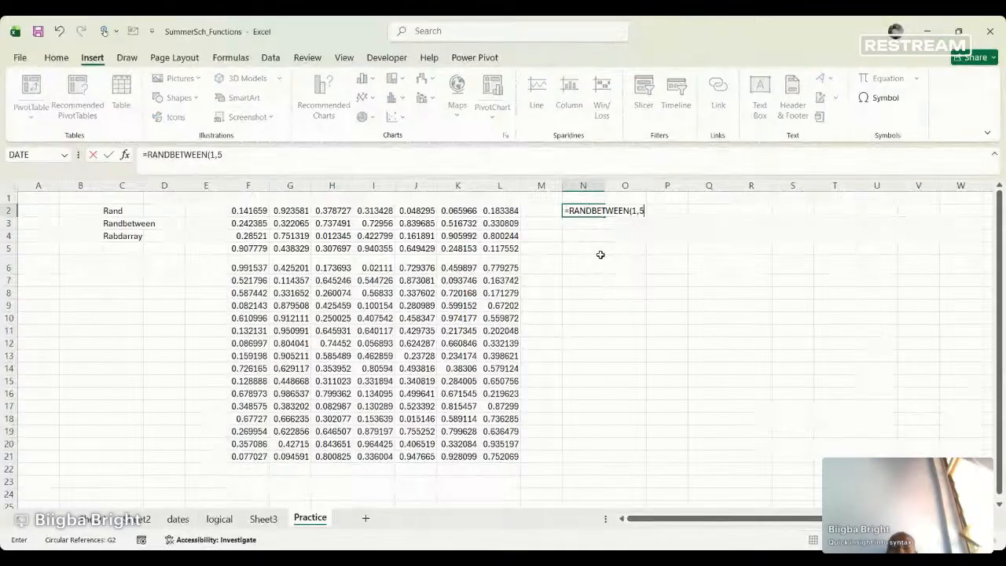
pyautogui.write(')')
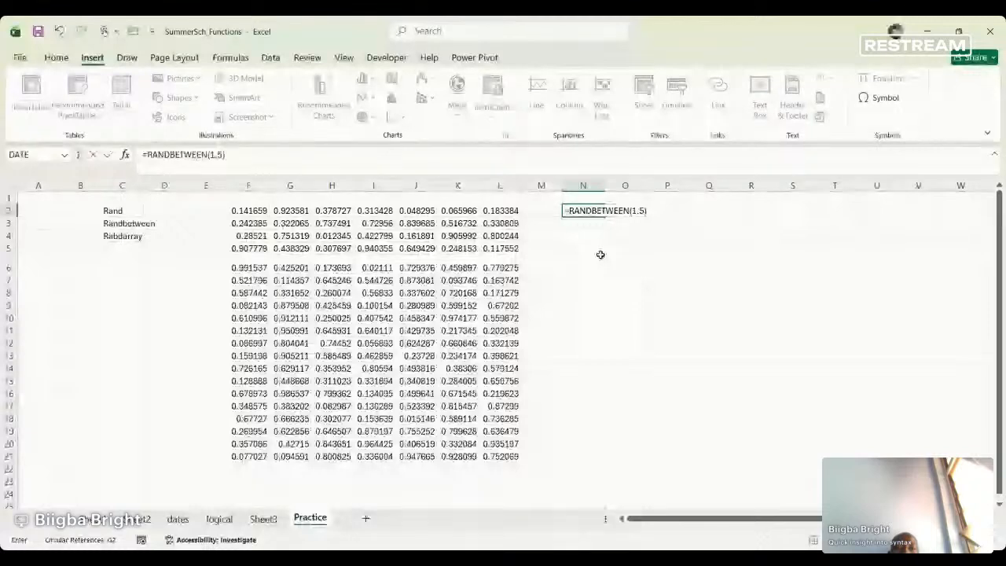
pyautogui.hotkey('ctrl', 'Return')
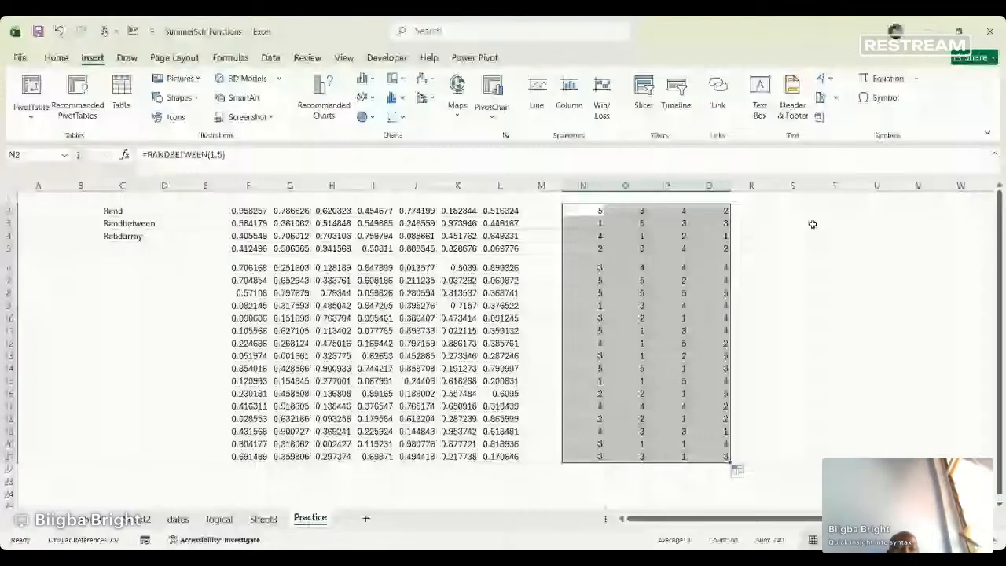
# Enter =RANDARRAY(20,4,1,5,FALSE) in cell T2 to produce 20 rows and 4 columns of random decimals from 1 to 5.
pyautogui.click(838, 210)
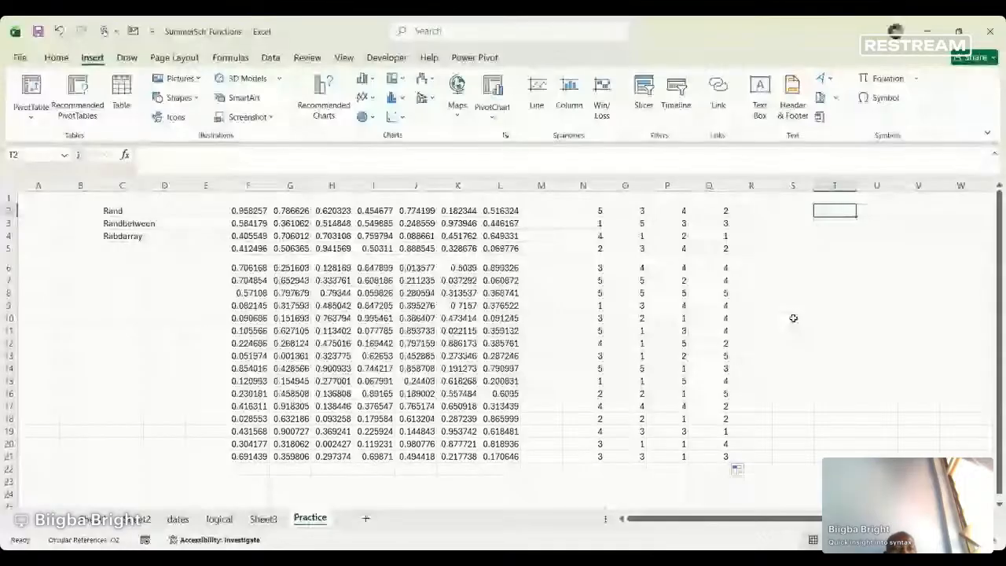
pyautogui.doubleClick(834, 209)
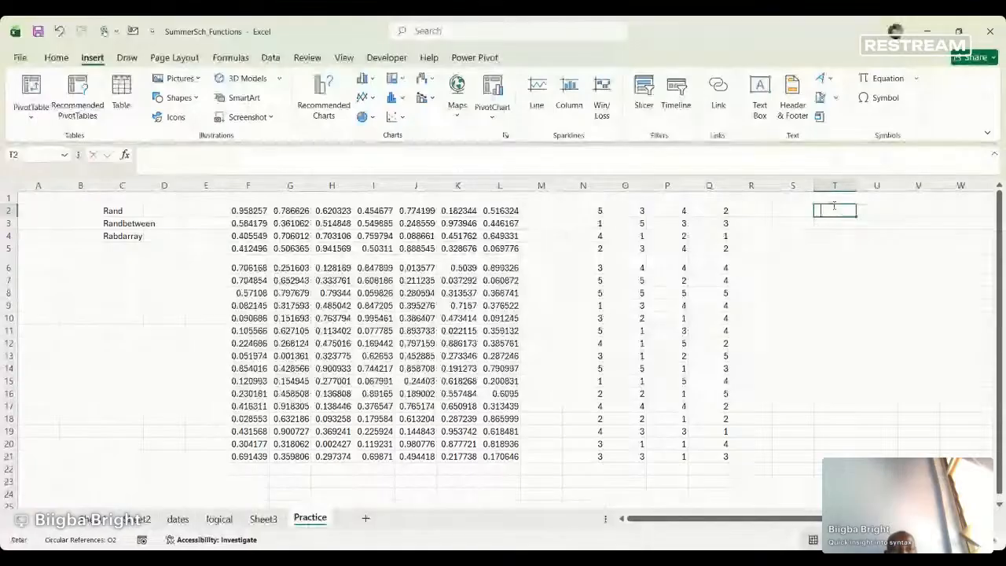
pyautogui.write('=Ran')
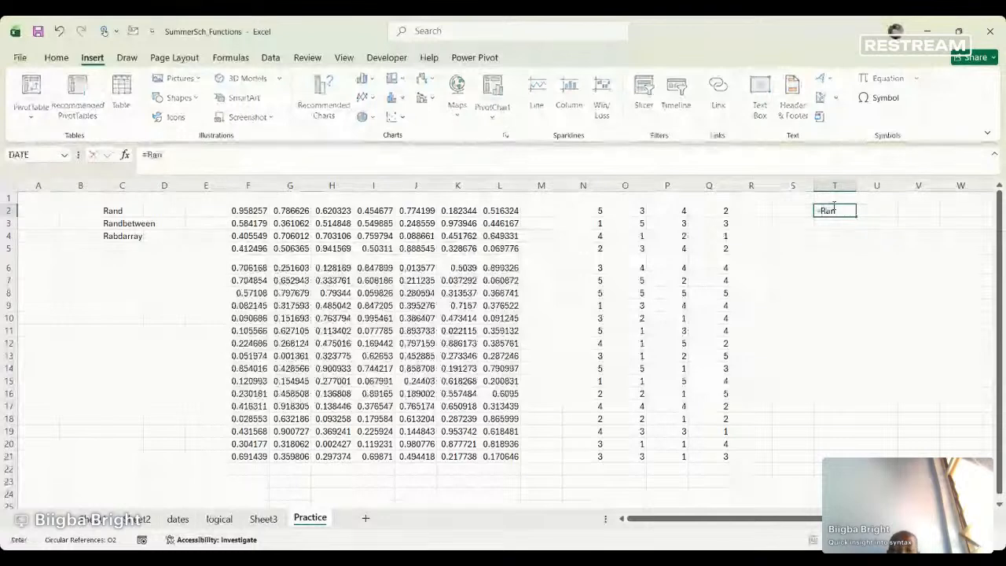
pyautogui.write('dar')
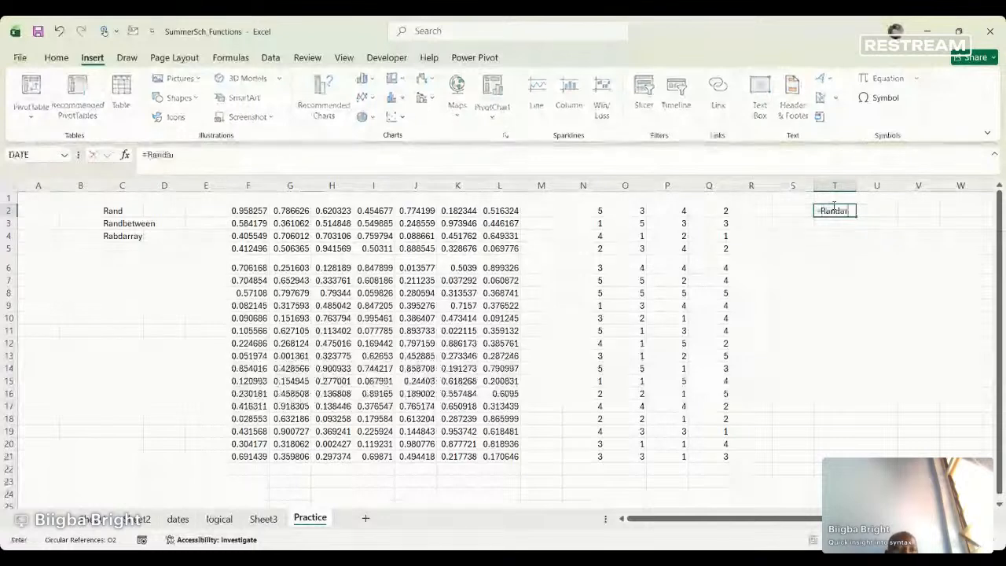
pyautogui.press('Tab')
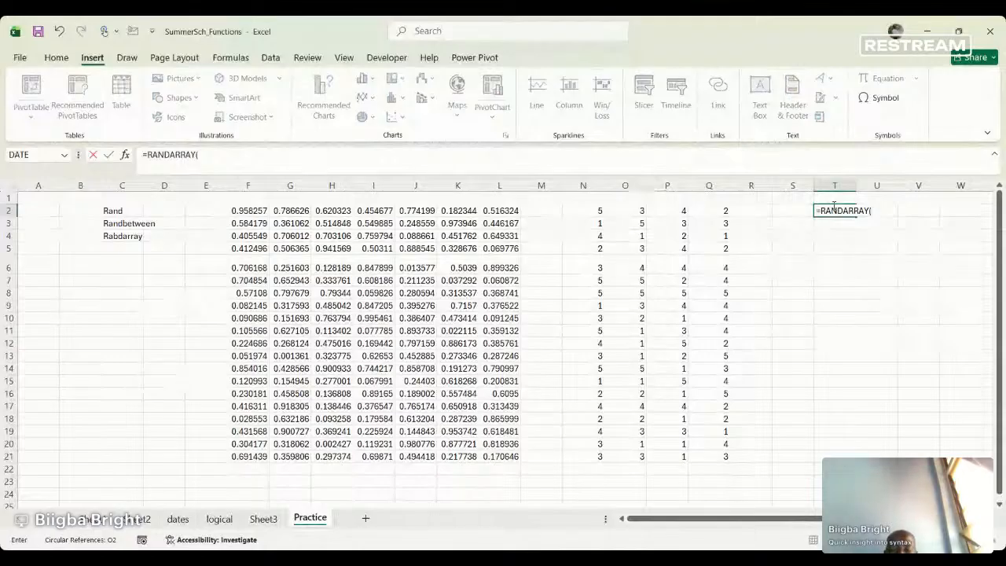
pyautogui.write('20')
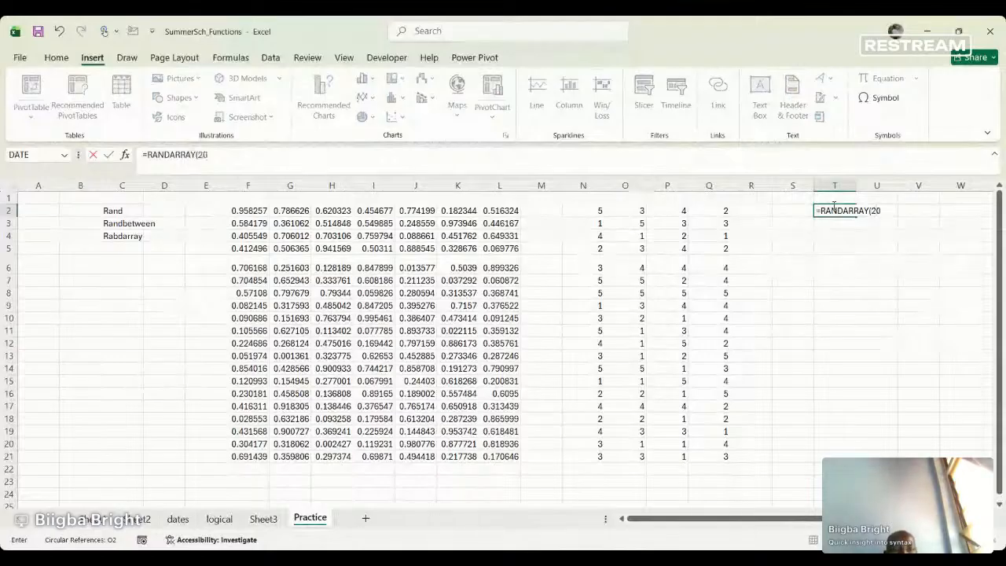
pyautogui.write(',')
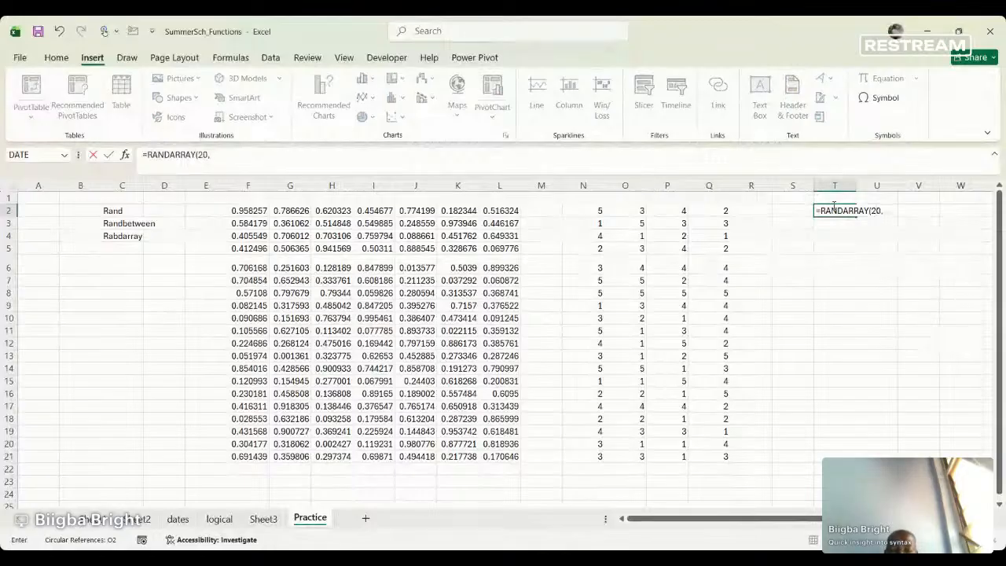
pyautogui.write('4')
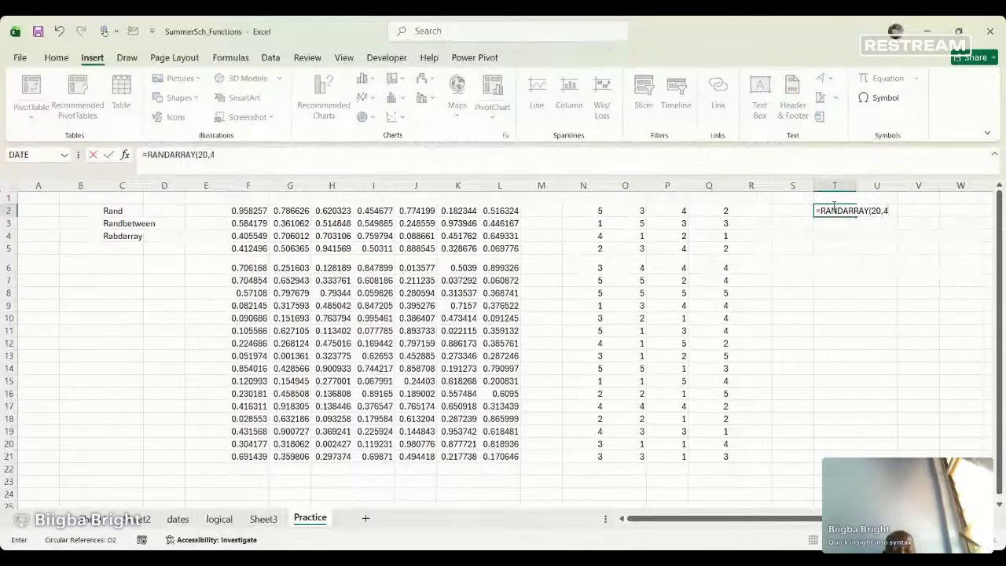
pyautogui.write(',')
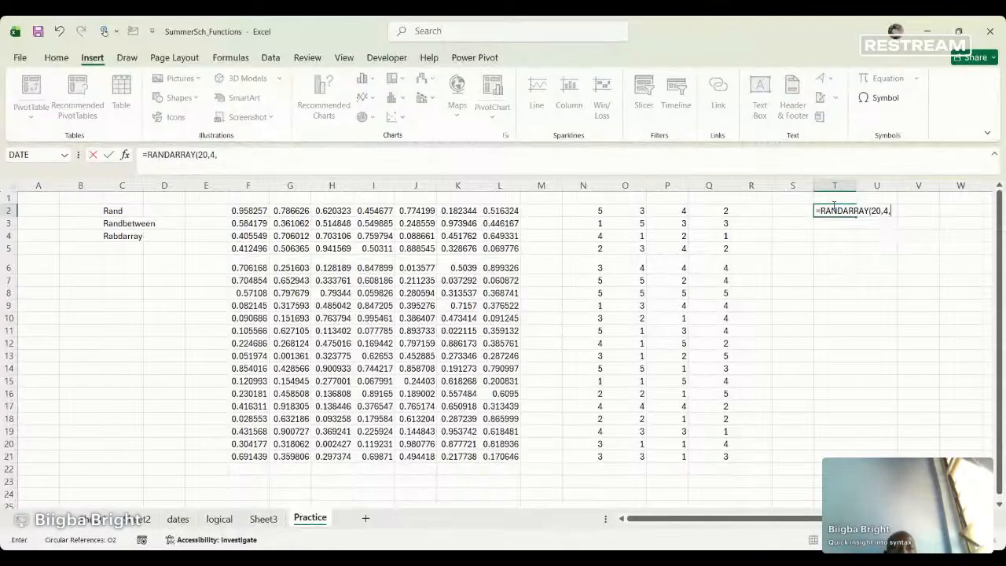
pyautogui.write('1')
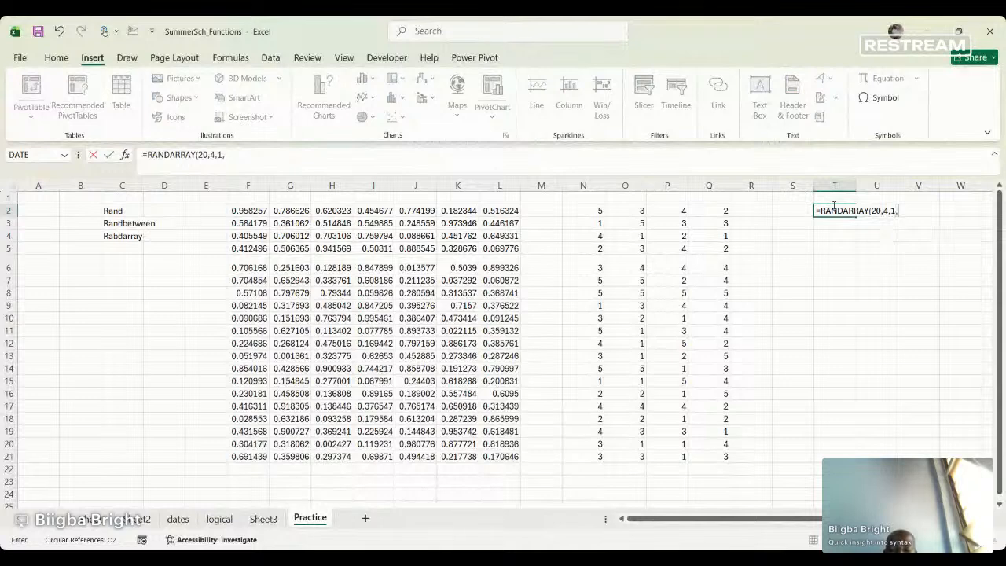
pyautogui.write(',5')
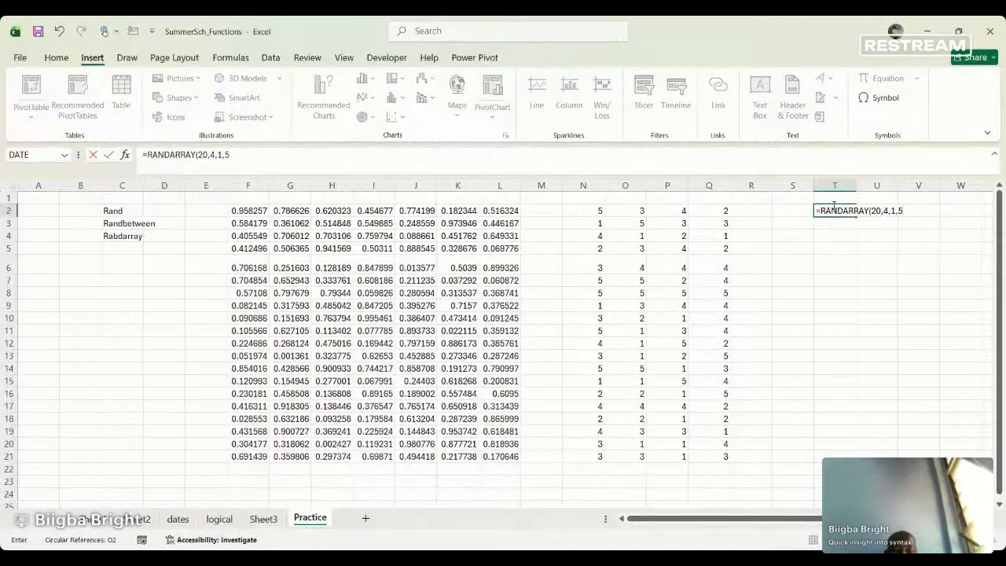
pyautogui.write(',')
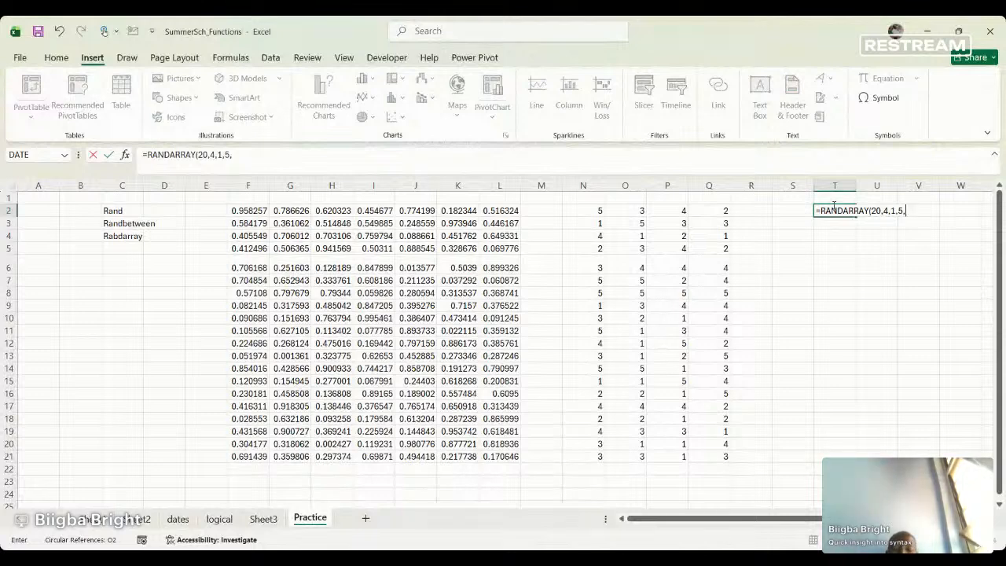
pyautogui.write('FAL')
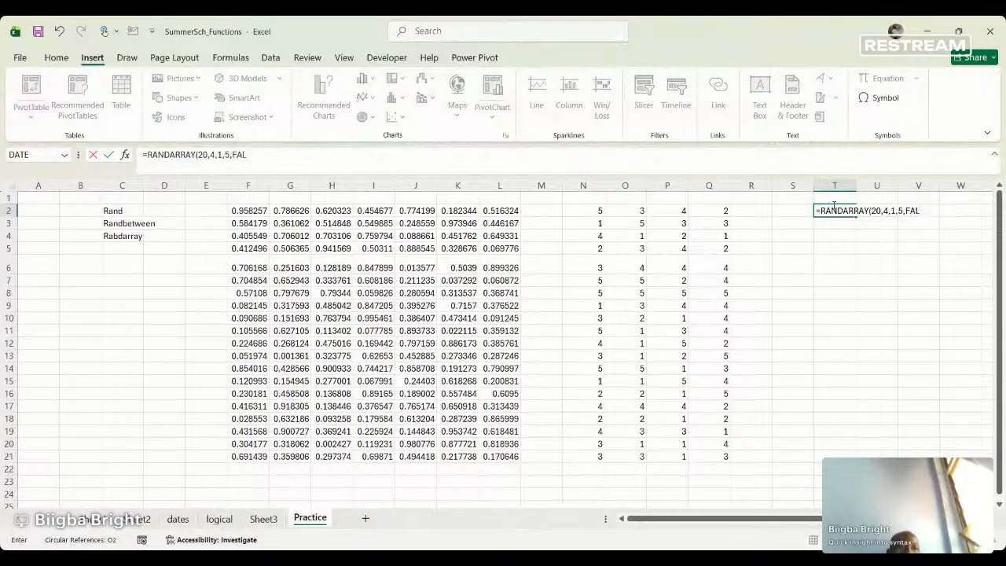
pyautogui.write('SE')
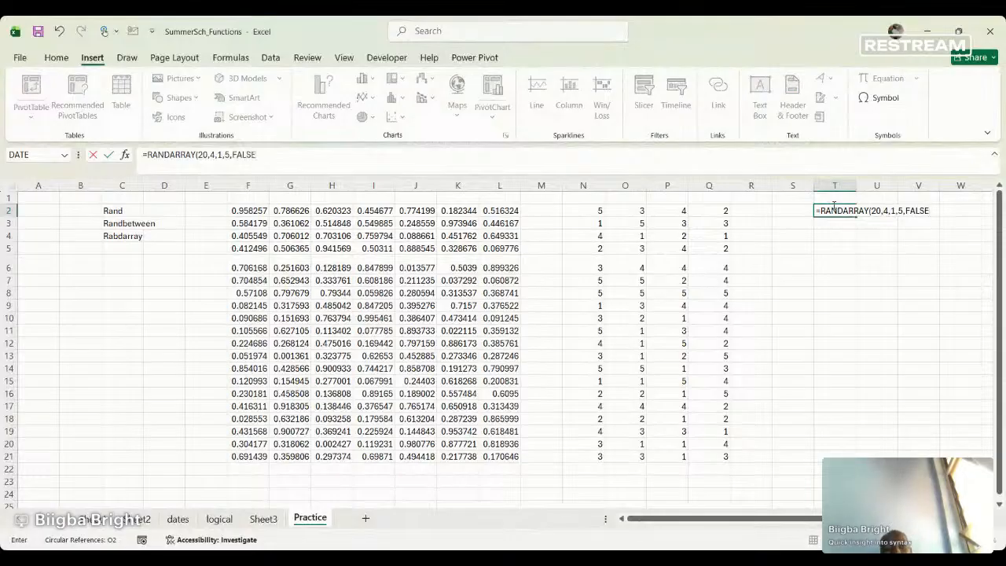
pyautogui.write(')')
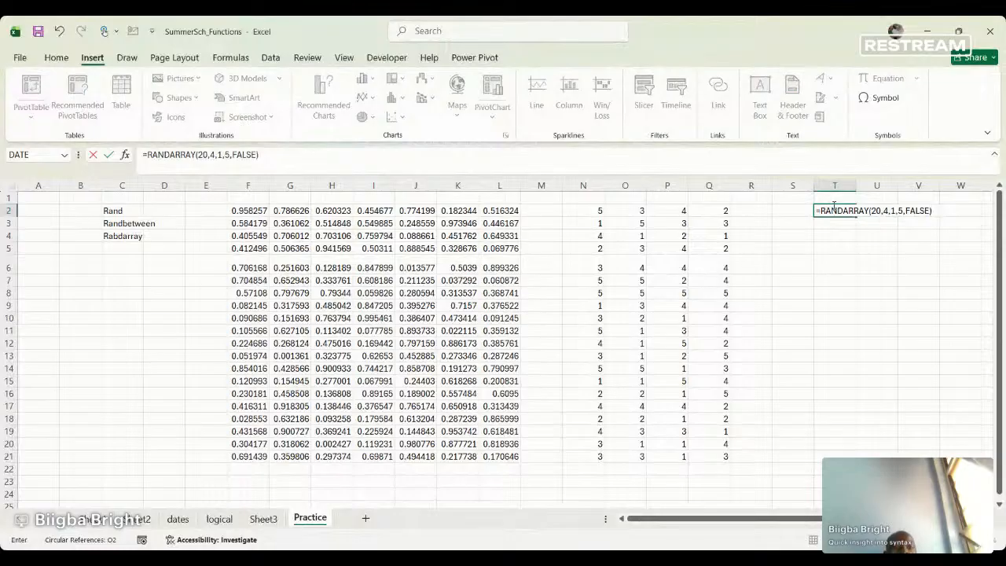
pyautogui.press('Return')
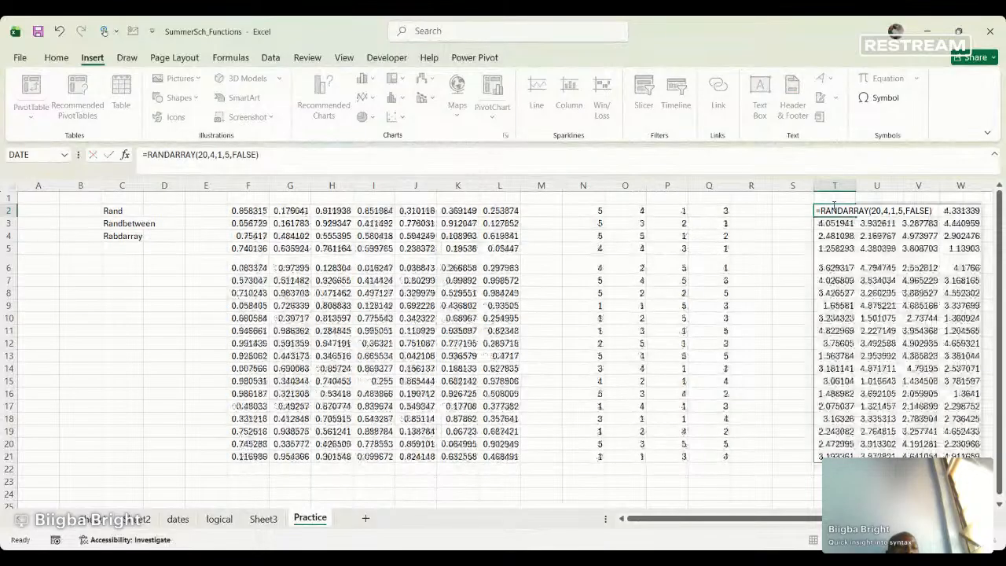
pyautogui.press('Return')
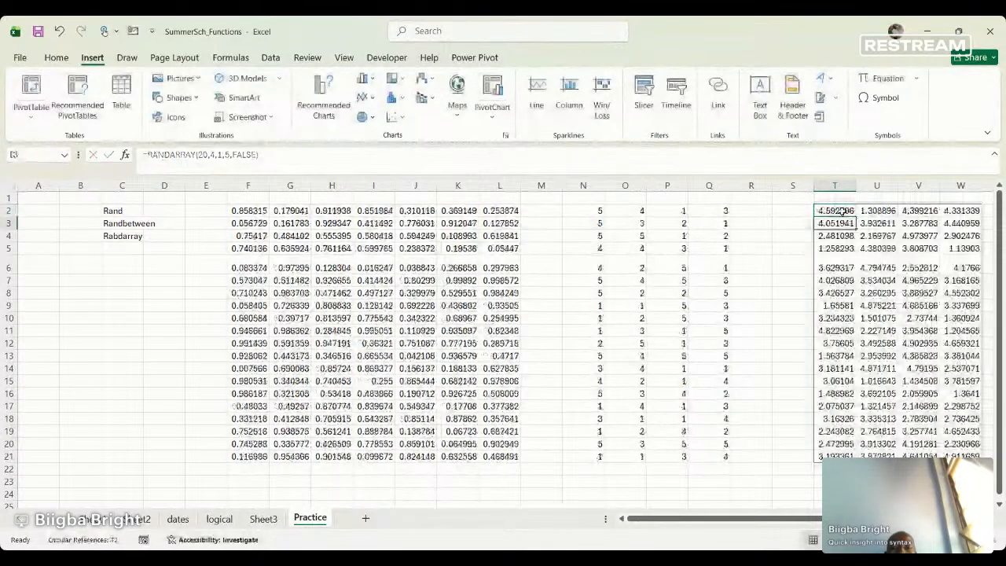
# Examine the RAND block F2:L21 and the RANDBETWEEN block N2:Q21 by selecting each whole range.
pyautogui.click(410, 494)
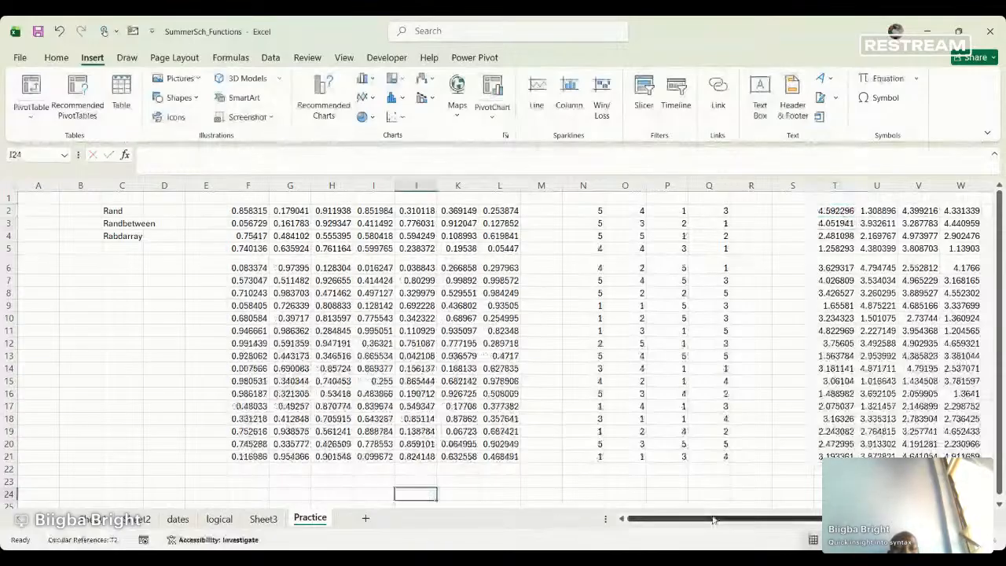
pyautogui.moveTo(765, 518); pyautogui.dragTo(779, 518)
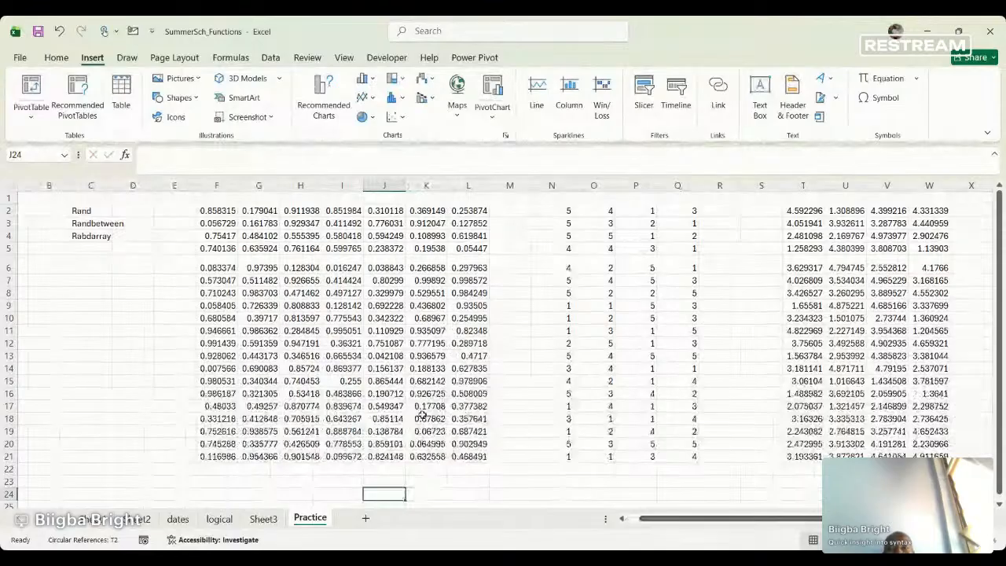
pyautogui.click(212, 211)
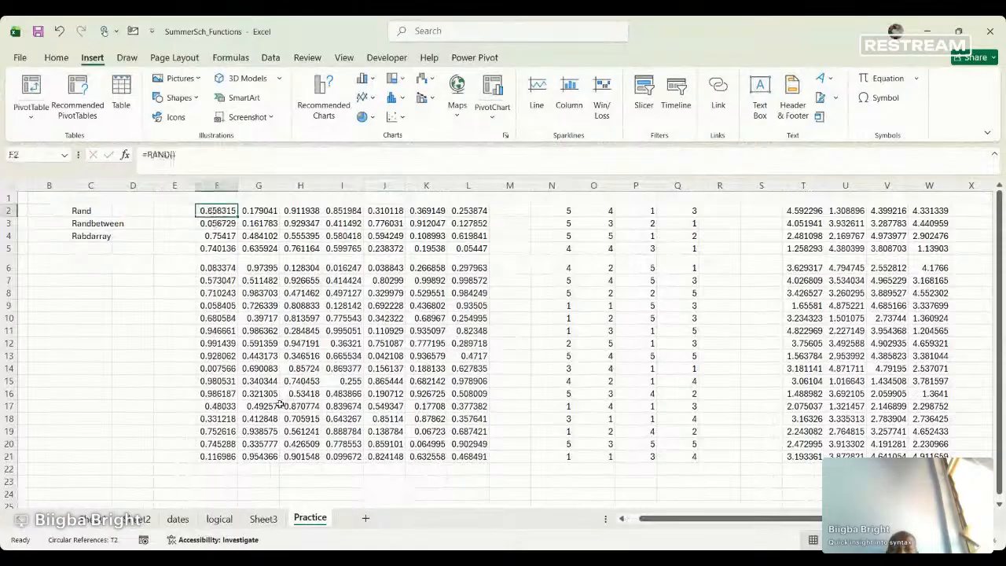
pyautogui.hotkey('ctrl', 'a')
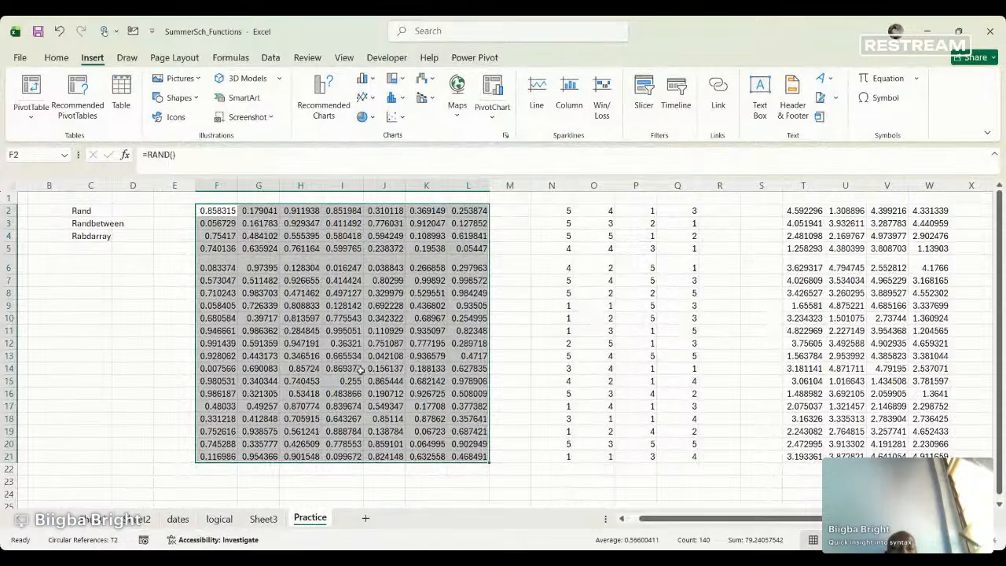
pyautogui.click(610, 320)
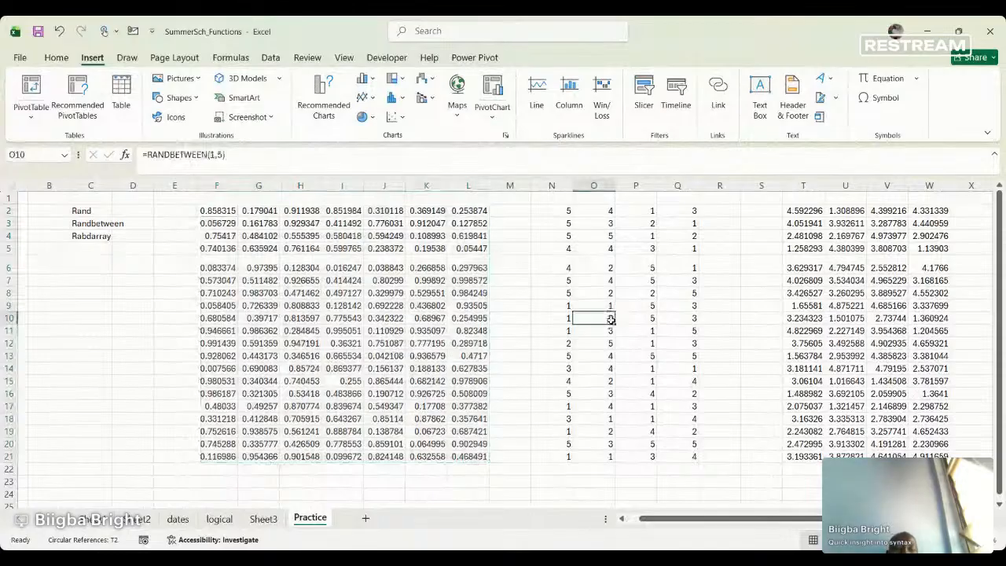
pyautogui.click(611, 318)
pyautogui.hotkey('ctrl', 'a')
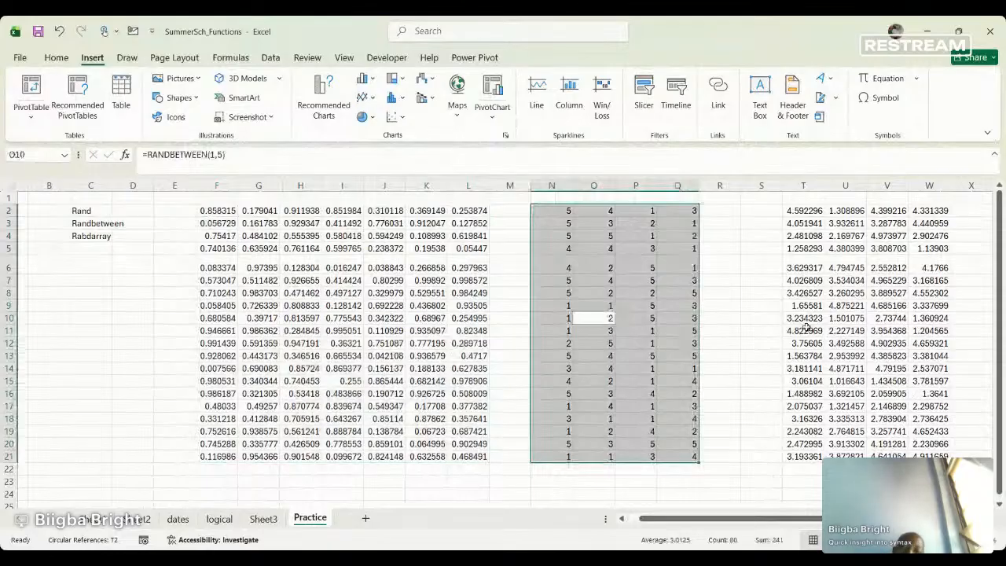
# Copy the whole block of RAND formulas in F2:L21.
pyautogui.click(300, 331)
pyautogui.hotkey('ctrl', 'a')
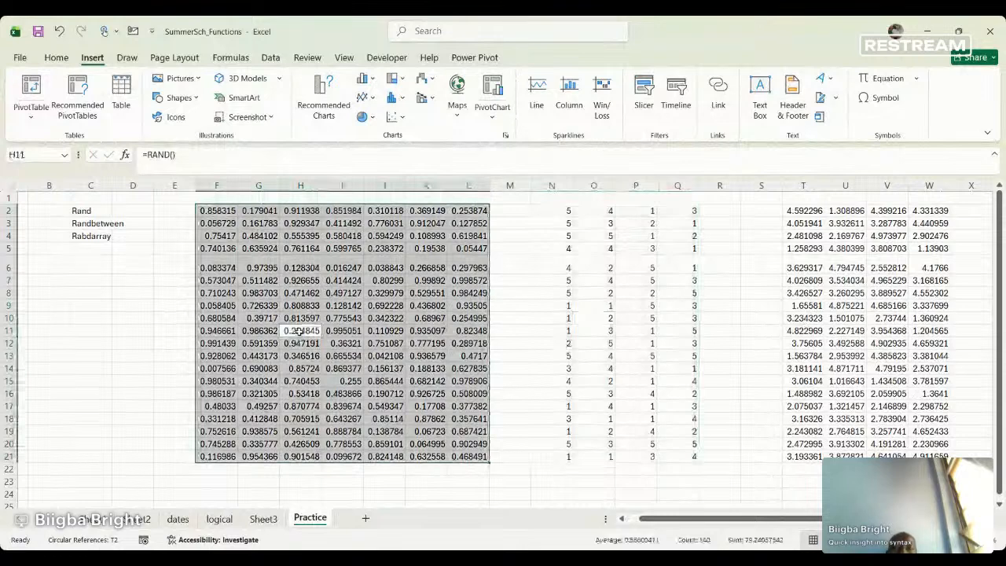
pyautogui.click(57, 59)
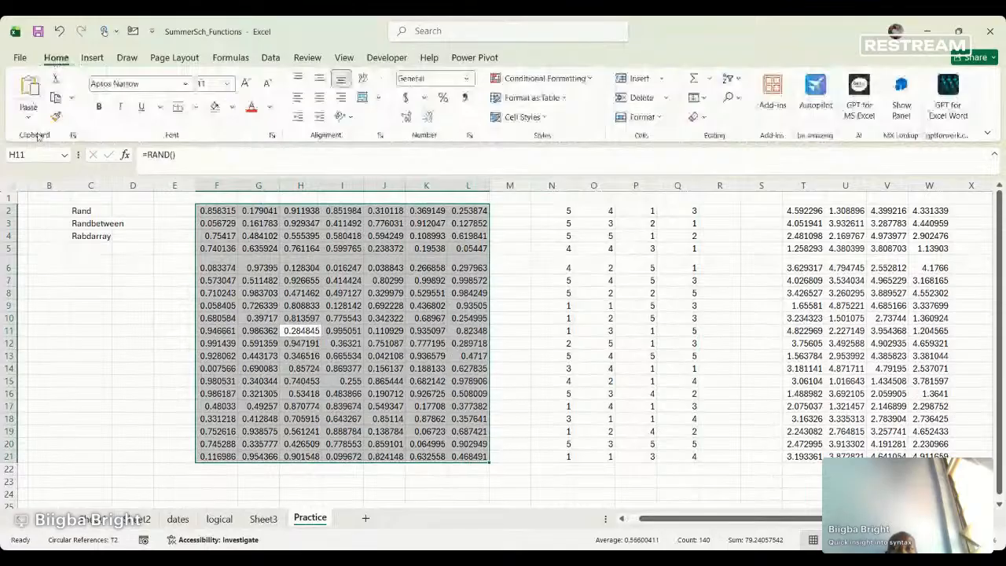
pyautogui.click(55, 97)
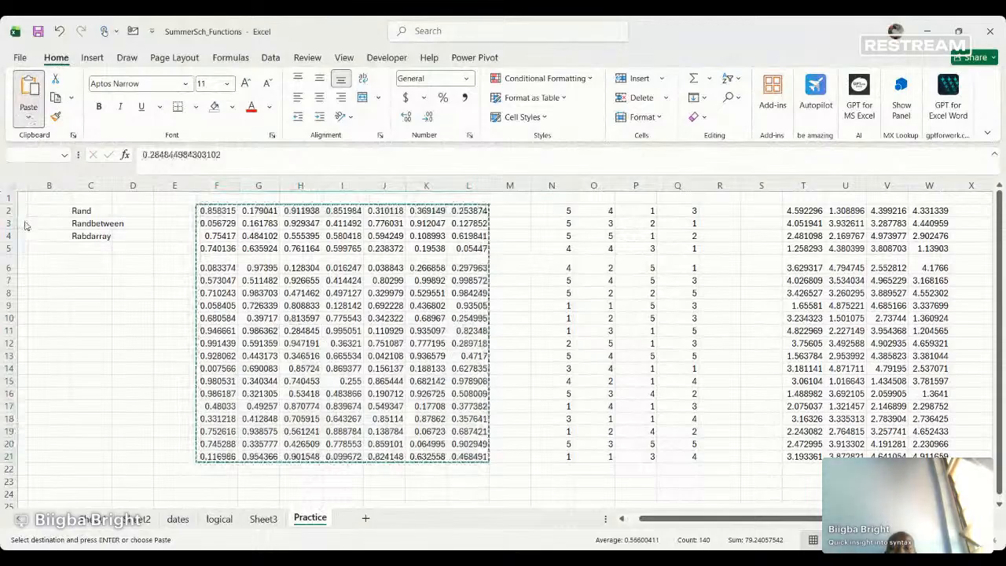
# Check the contents of cells G5, I10, I13 and H10 inside the RAND block for formulas.
pyautogui.click(259, 249)
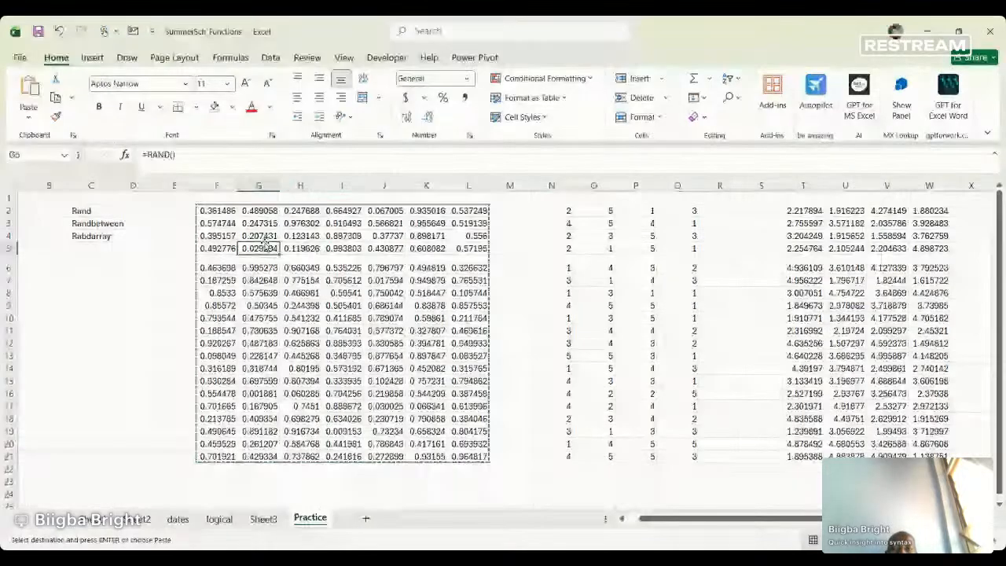
pyautogui.click(357, 317)
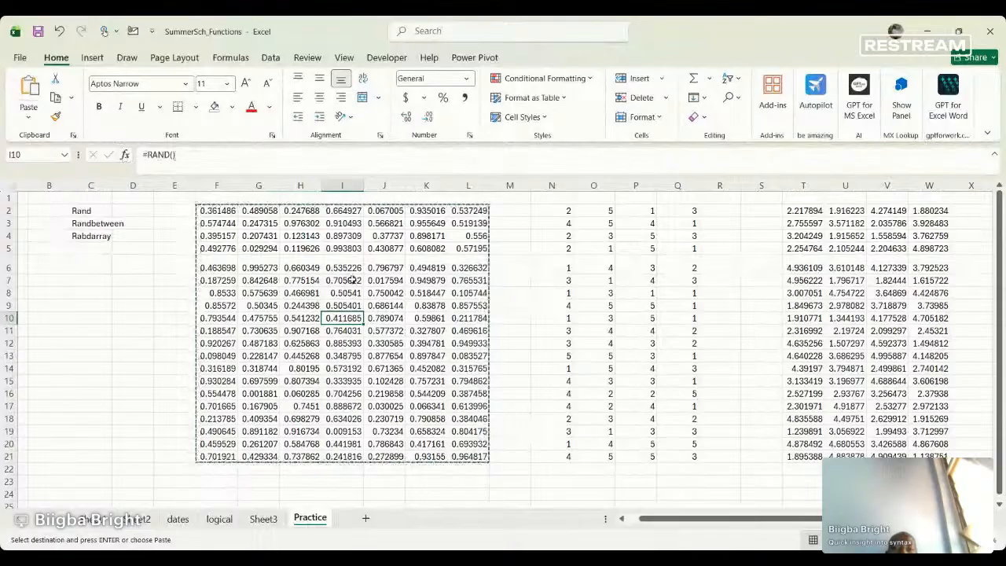
pyautogui.click(353, 354)
pyautogui.click(292, 319)
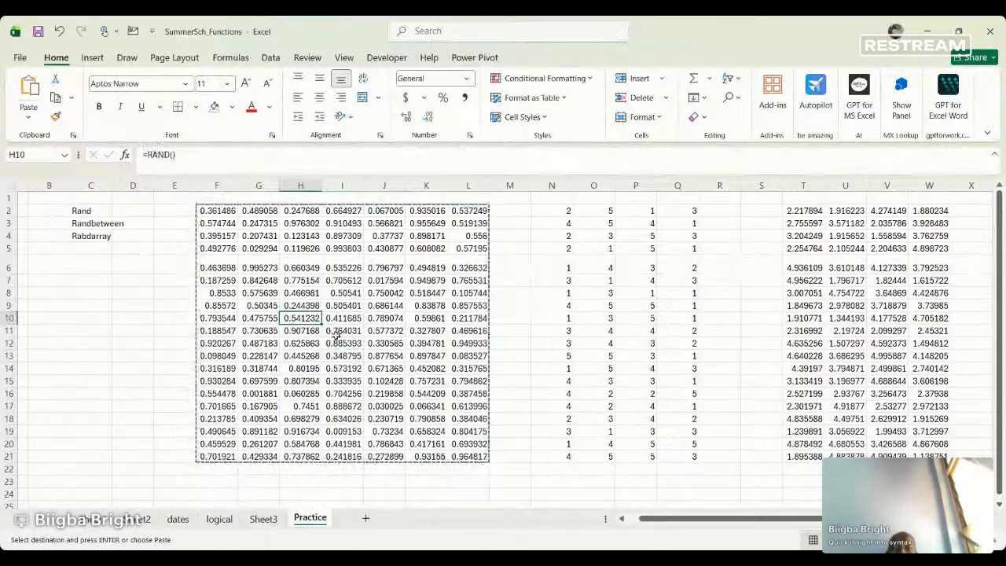
# Replace the RAND formulas in F2:L21 with static numbers by pasting the copied block over itself as values.
pyautogui.hotkey('ctrl', 'a')
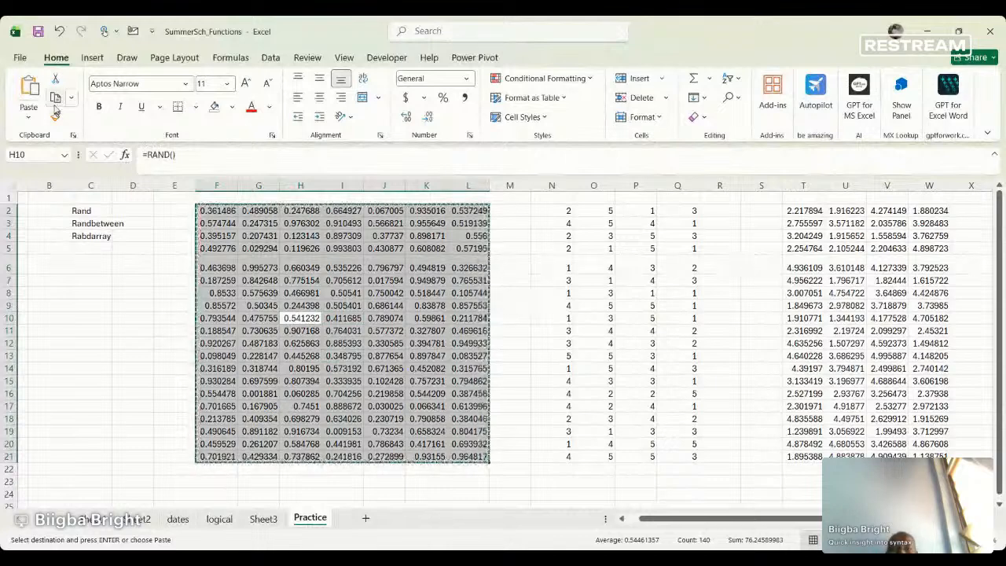
pyautogui.press('F9')
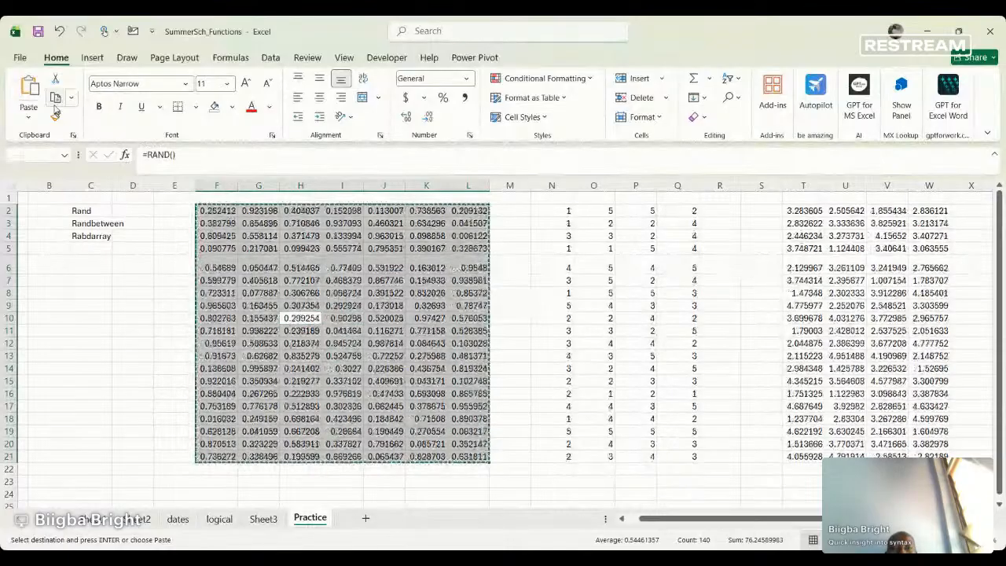
pyautogui.hotkey('alt', 'Tab')
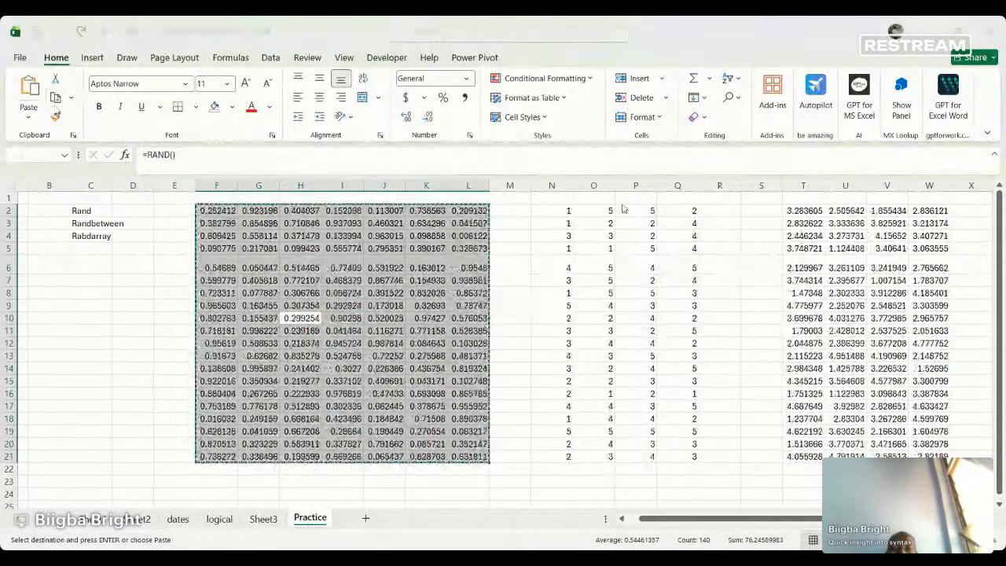
pyautogui.hotkey('alt', 'Tab')
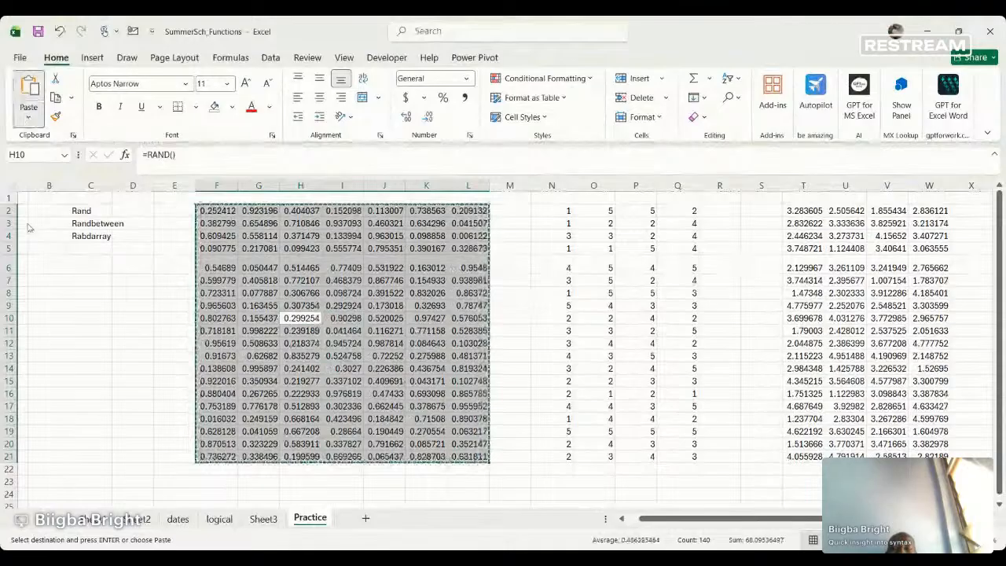
pyautogui.click(29, 228)
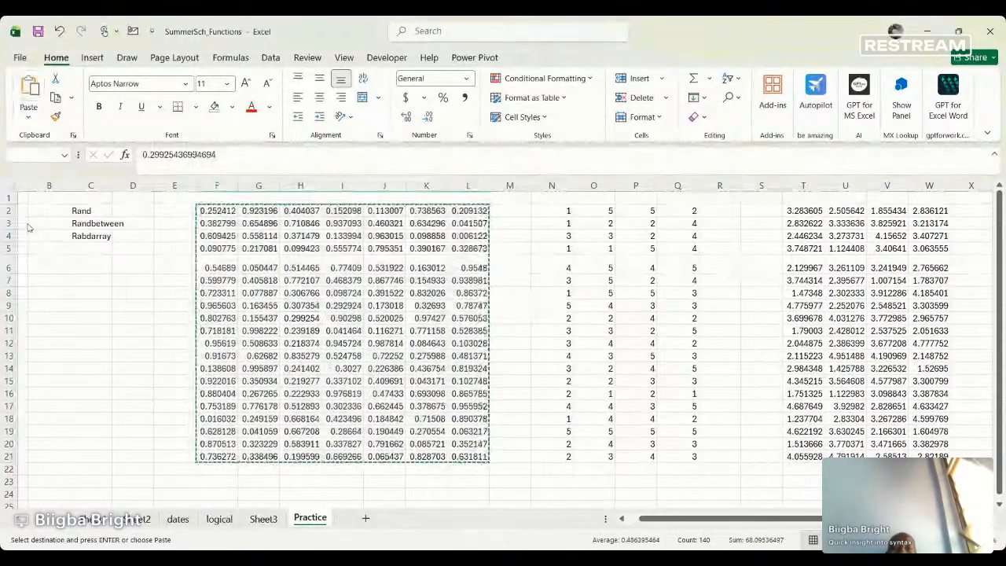
pyautogui.hotkey('ctrl', 'v')
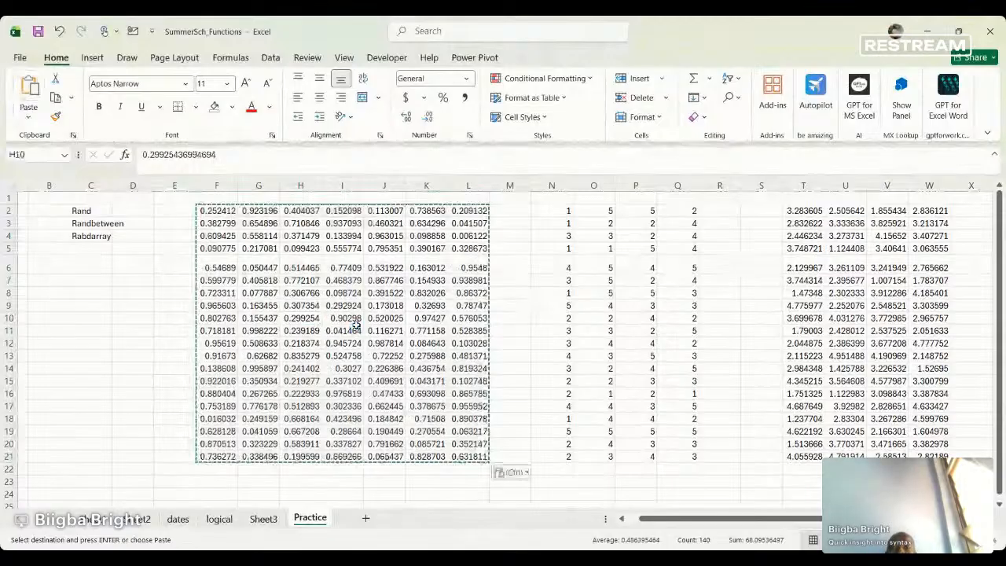
# Replace the RANDBETWEEN formulas in N2:Q21 with static numbers by copying the block and pasting it over itself as values.
pyautogui.click(384, 343)
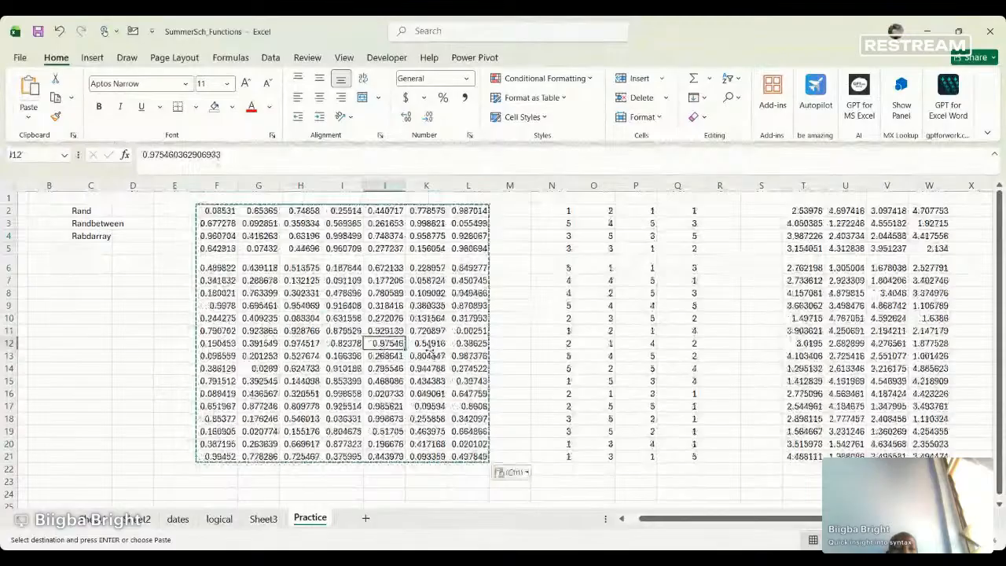
pyautogui.click(619, 307)
pyautogui.hotkey('ctrl', 'a')
pyautogui.hotkey('ctrl', 'c')
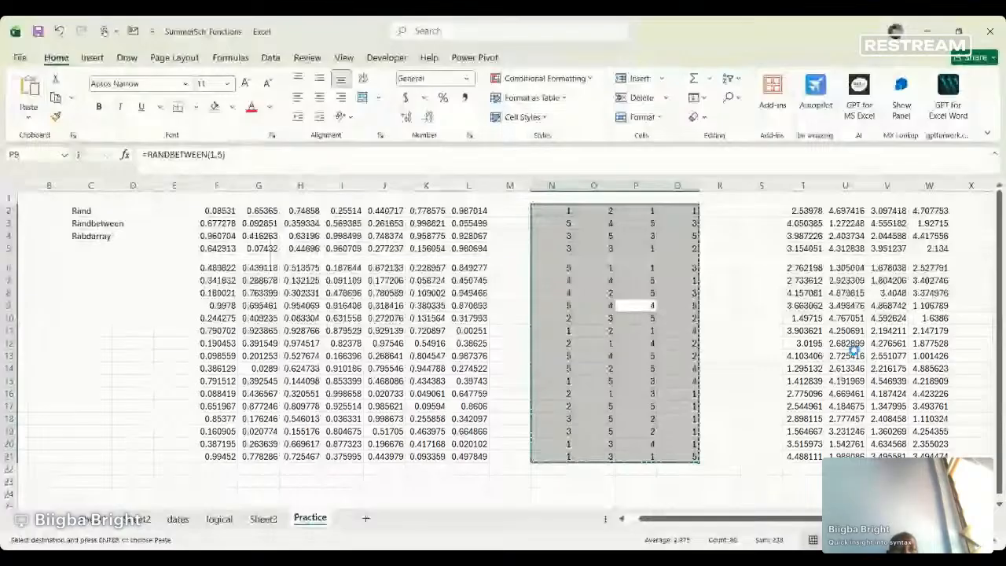
# Convert the RANDARRAY results in T2:W21 to static numbers by copying the block and pasting it in place as values.
pyautogui.click(848, 307)
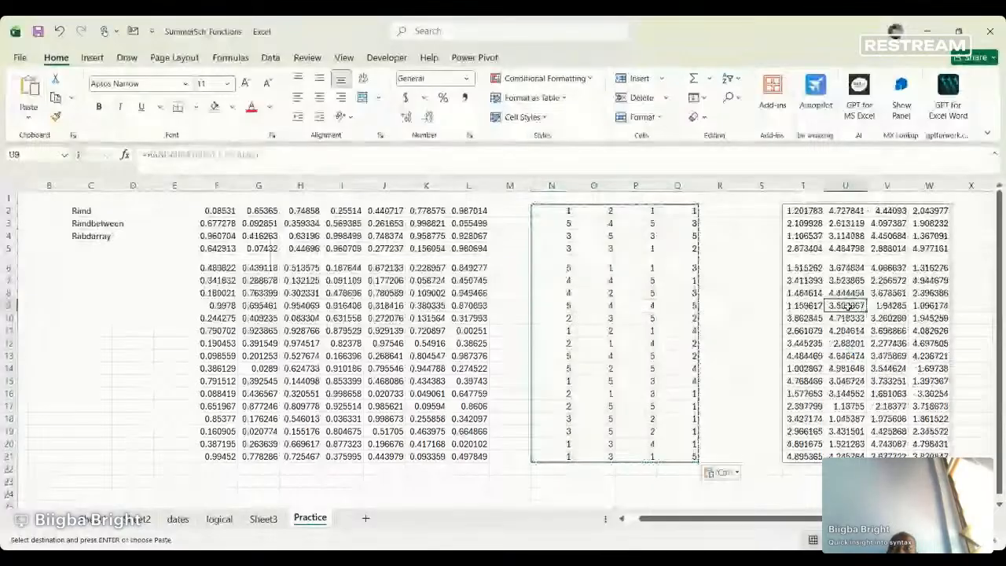
pyautogui.hotkey('ctrl', 'a')
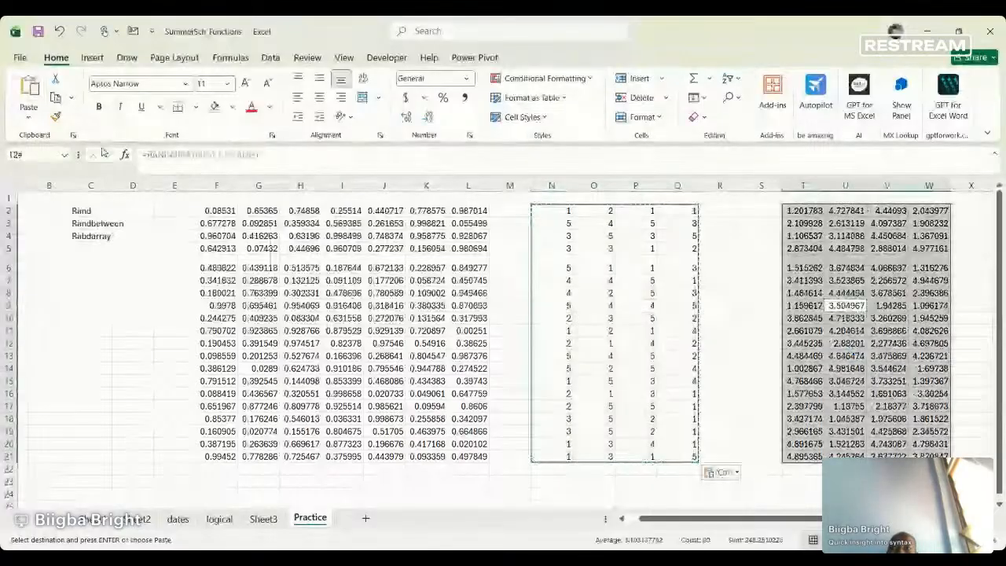
pyautogui.hotkey('ctrl', 'c')
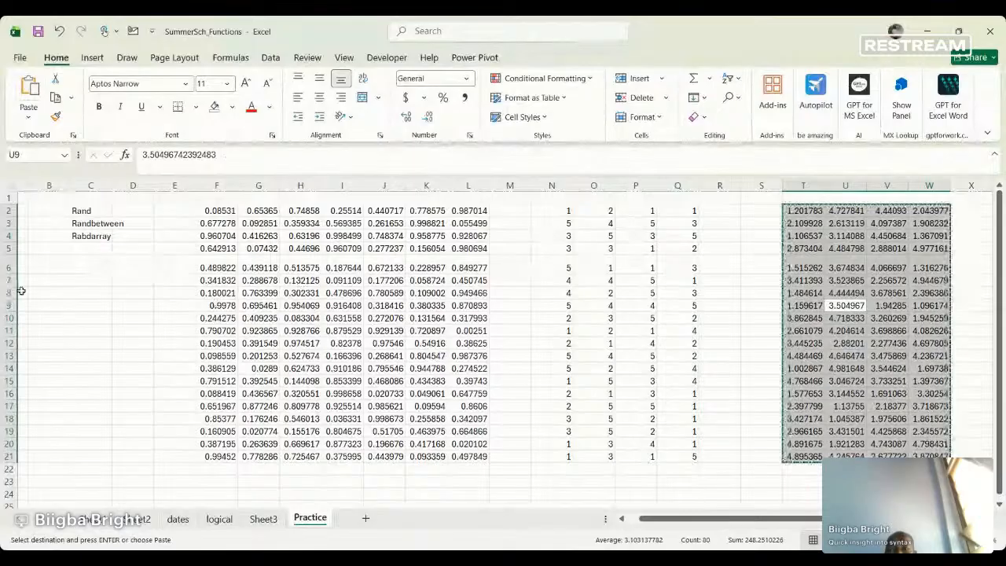
# Make the row heights uneven by enlarging rows 7, 14, 10 and 3.
pyautogui.moveTo(10, 287); pyautogui.dragTo(11, 335)
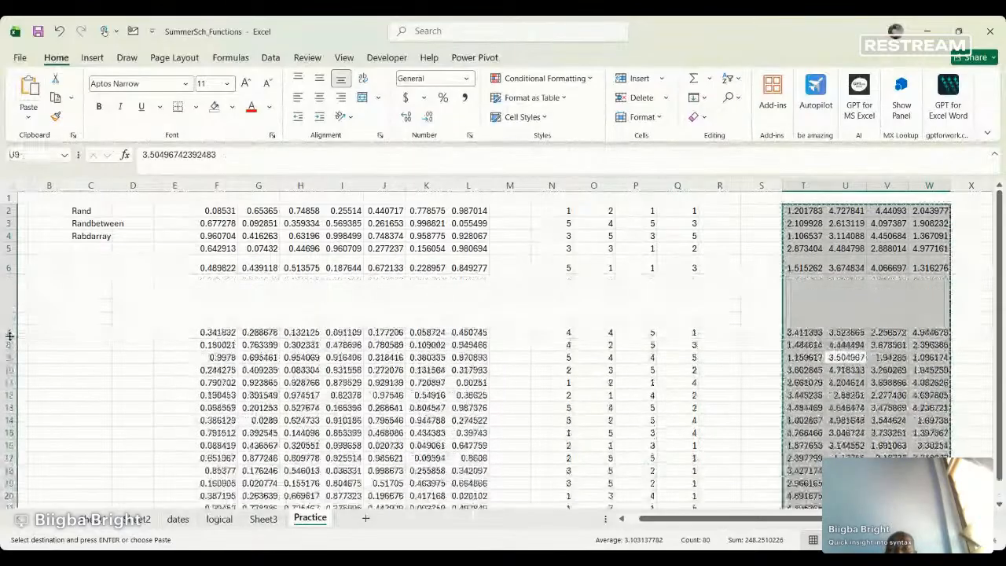
pyautogui.click(21, 397)
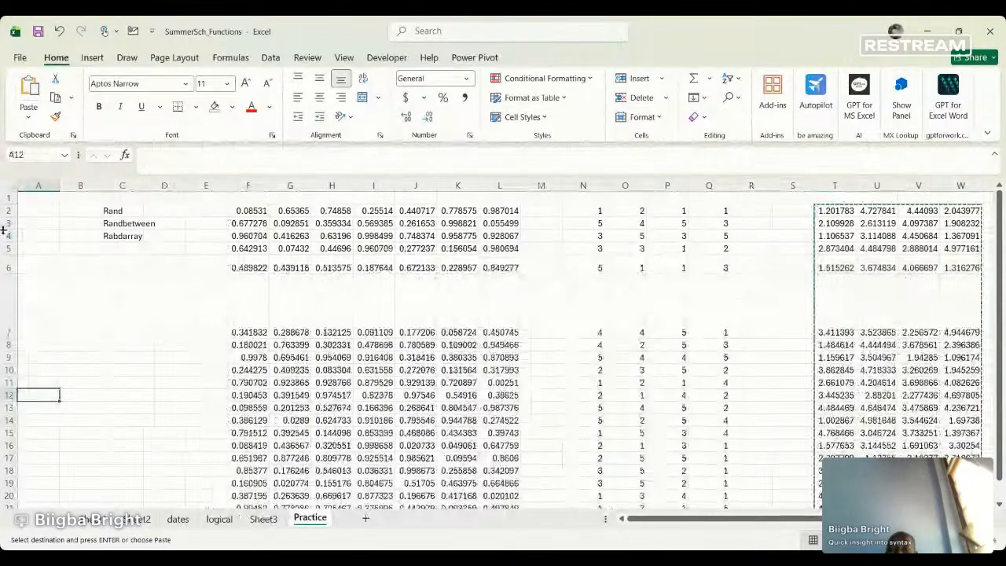
pyautogui.scroll(-1, 4, 377)
pyautogui.click(17, 374)
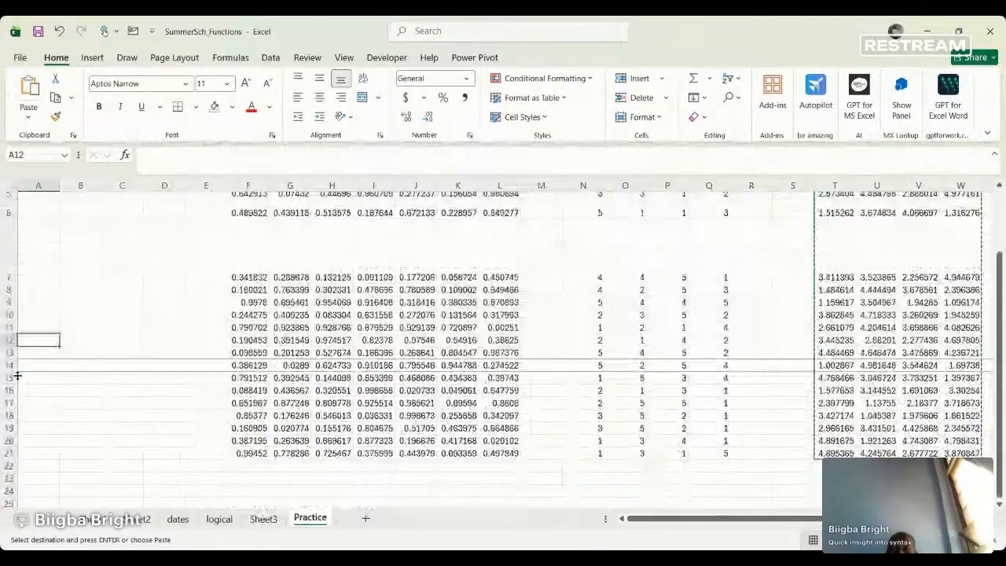
pyautogui.moveTo(17, 376)
pyautogui.mouseDown()
pyautogui.moveTo(16, 389)
pyautogui.moveTo(17, 380)
pyautogui.mouseUp()
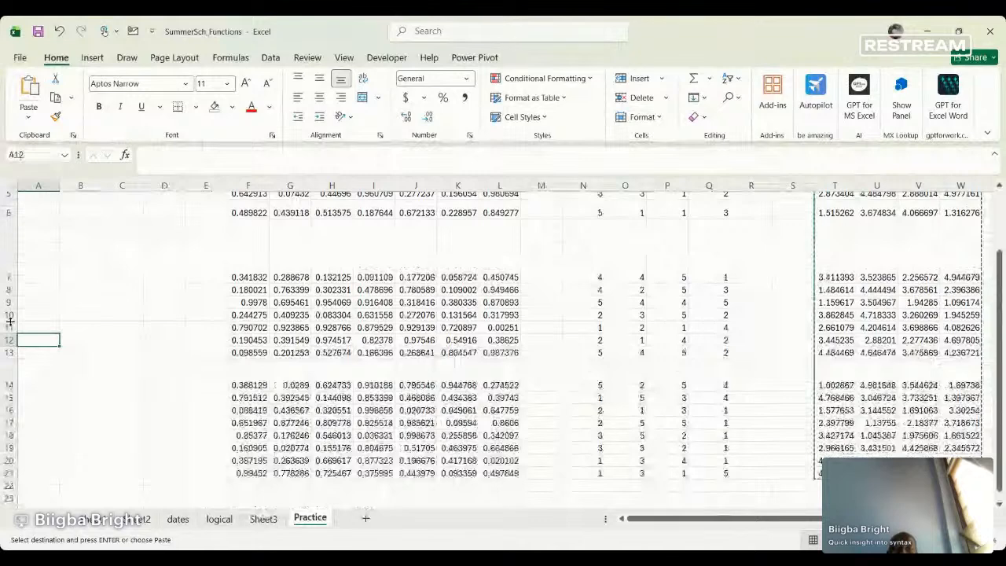
pyautogui.moveTo(10, 320); pyautogui.dragTo(10, 334)
pyautogui.scroll(2, 402, 375)
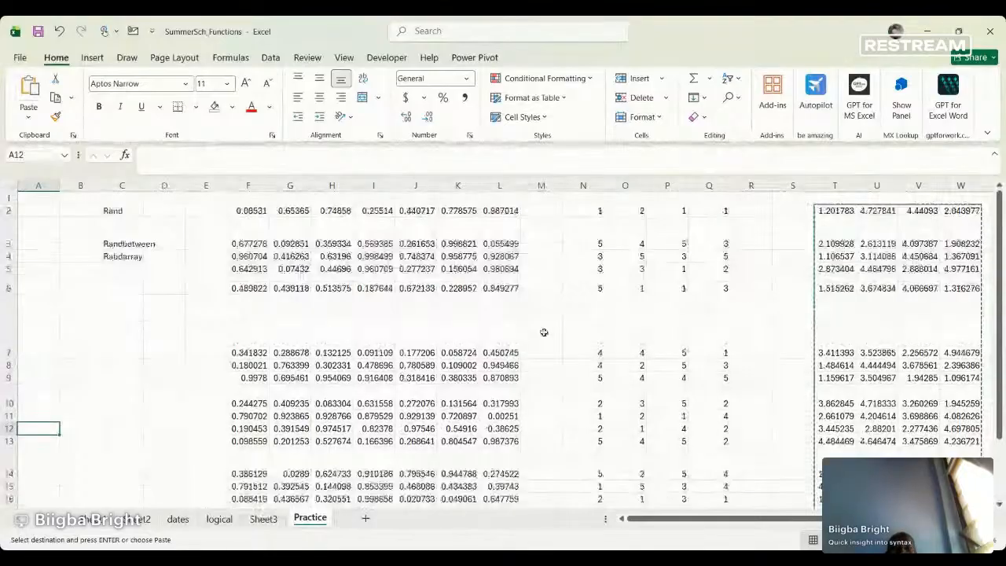
pyautogui.scroll(-2, 543, 332)
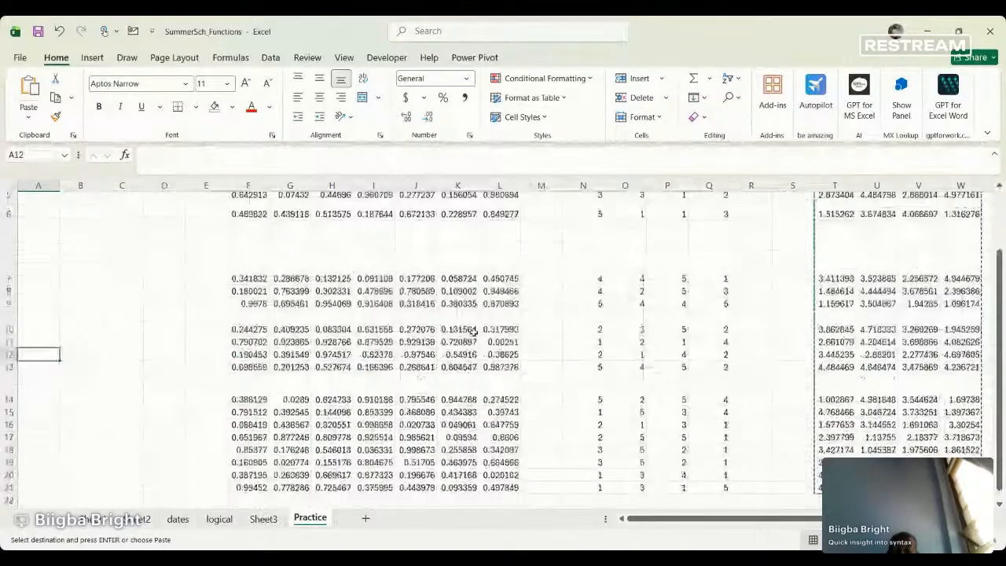
pyautogui.scroll(-1, 474, 331)
# Select the whole number block F2:L21 and autofit its column widths.
pyautogui.click(406, 316)
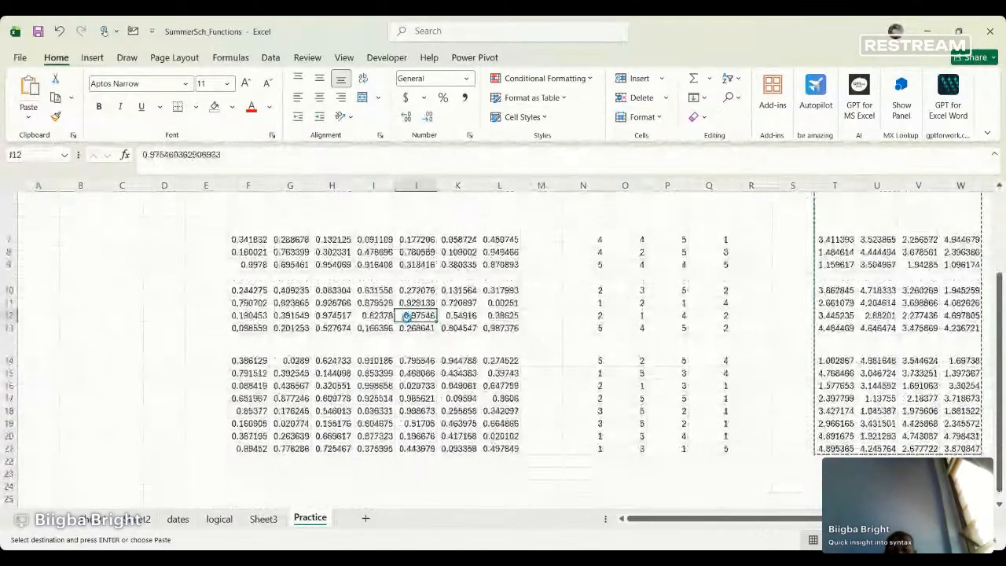
pyautogui.hotkey('ctrl', 'a')
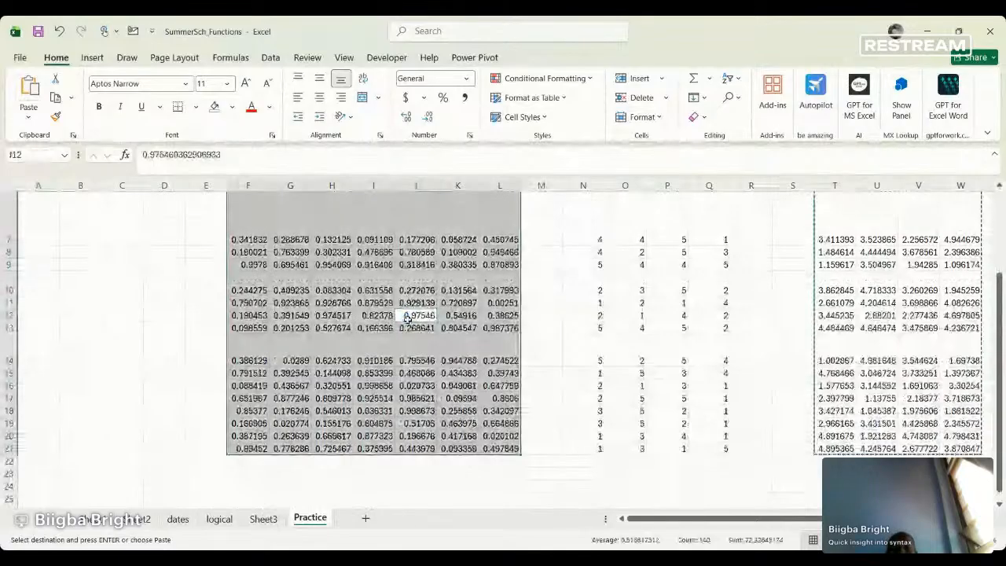
pyautogui.press('alt')
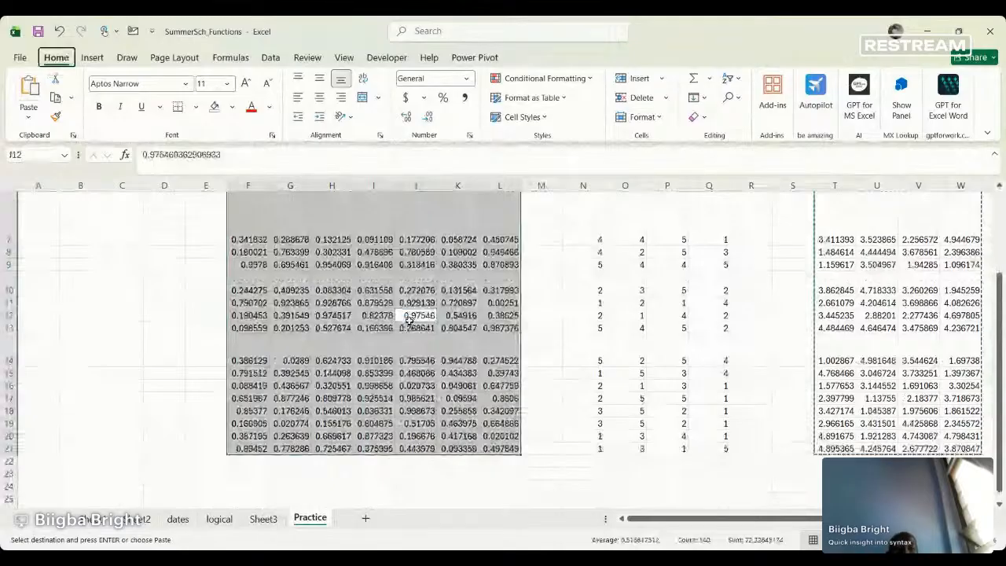
pyautogui.press('o')
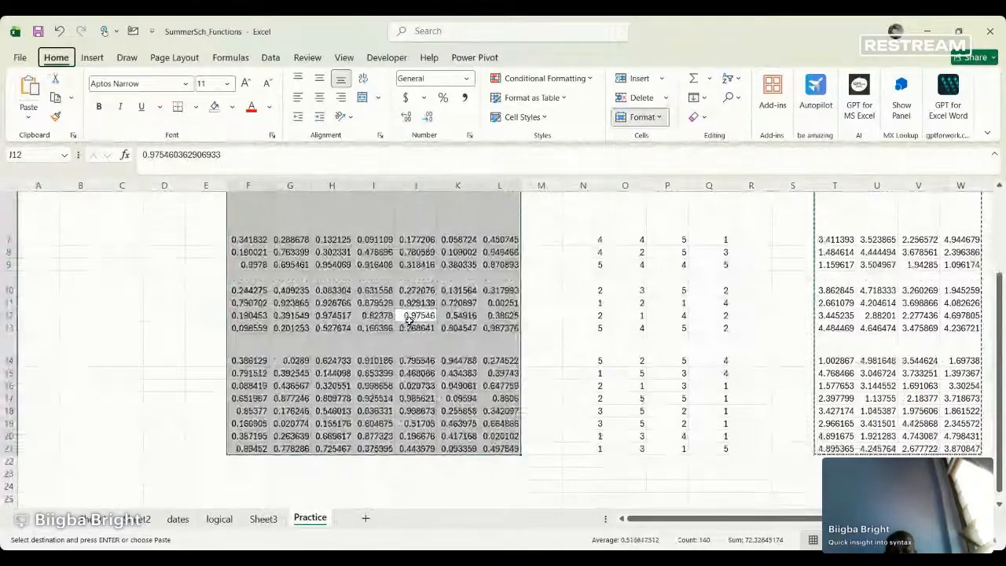
pyautogui.press('i')
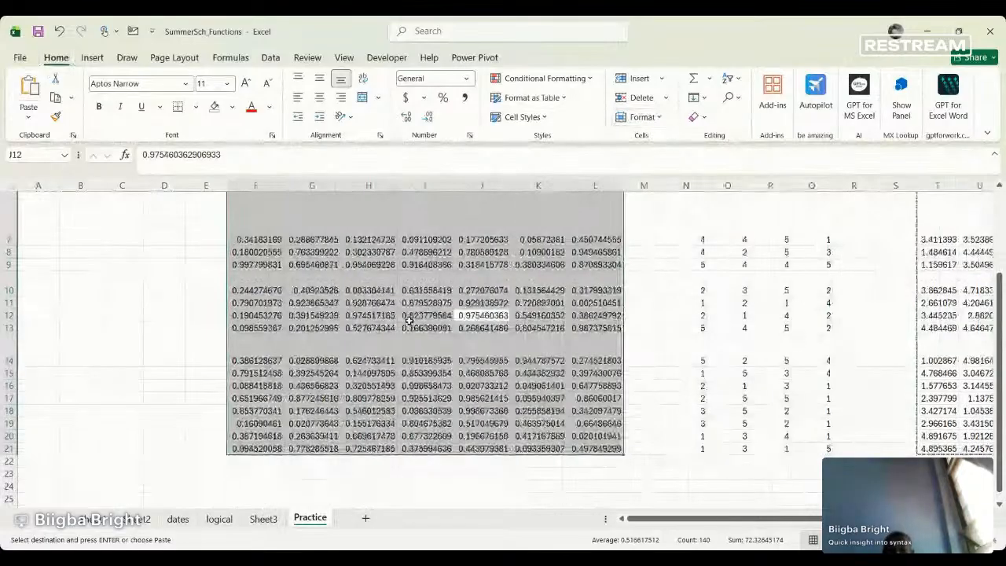
# Autofit the row heights of the selected block F2:L21.
pyautogui.hotkey('alt', 'h')
pyautogui.press('o')
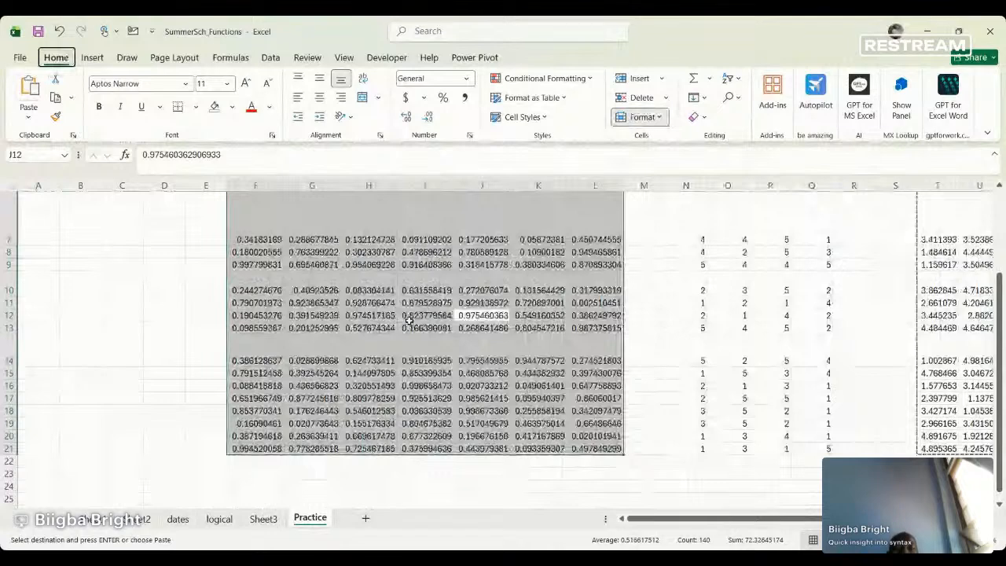
pyautogui.press('a')
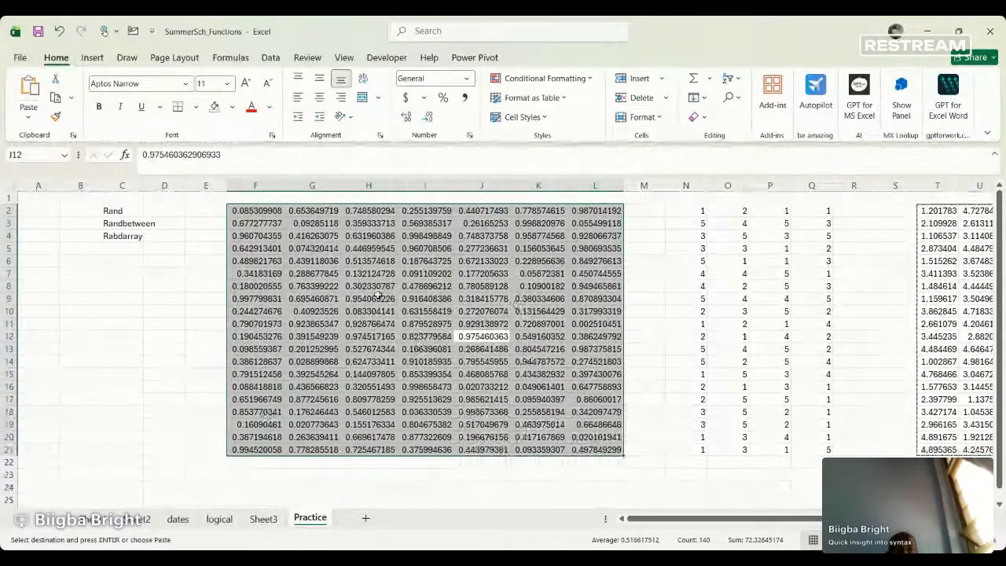
# Reduce the numbers in F2:L21 to two decimal places.
pyautogui.click(426, 117)
pyautogui.click(427, 118)
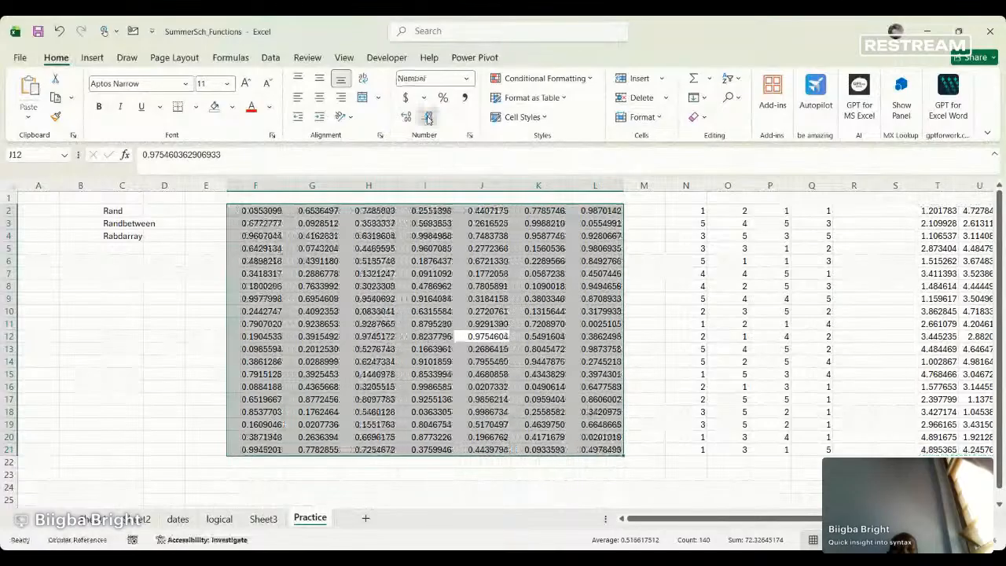
pyautogui.click(427, 118)
pyautogui.click(427, 118)
pyautogui.click(427, 118)
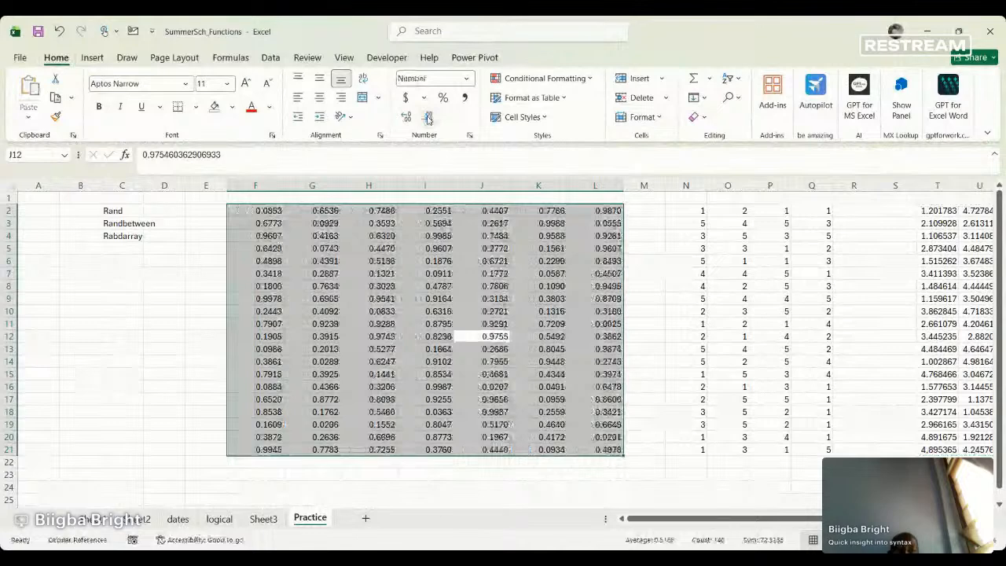
pyautogui.click(428, 118)
pyautogui.click(427, 118)
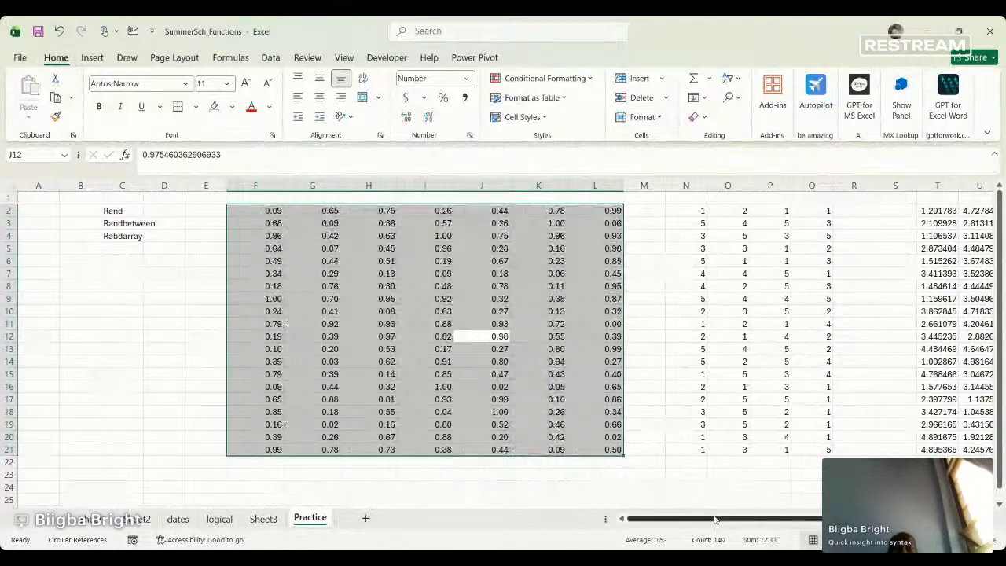
# Select the whole block T2:W21 and reduce its numbers to two decimal places.
pyautogui.moveTo(714, 519); pyautogui.dragTo(761, 519)
pyautogui.click(844, 312)
pyautogui.hotkey('ctrl', 'a')
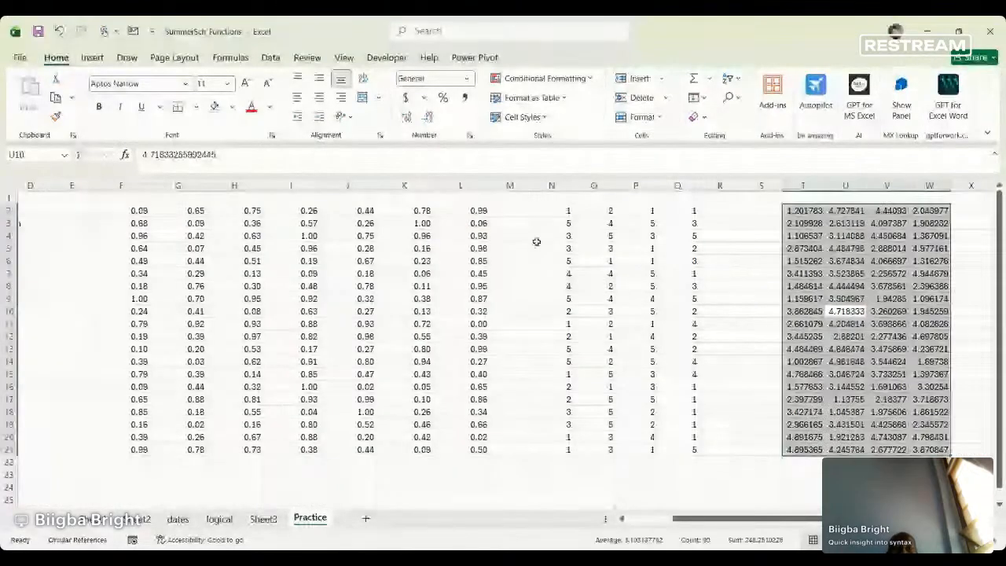
pyautogui.click(428, 118)
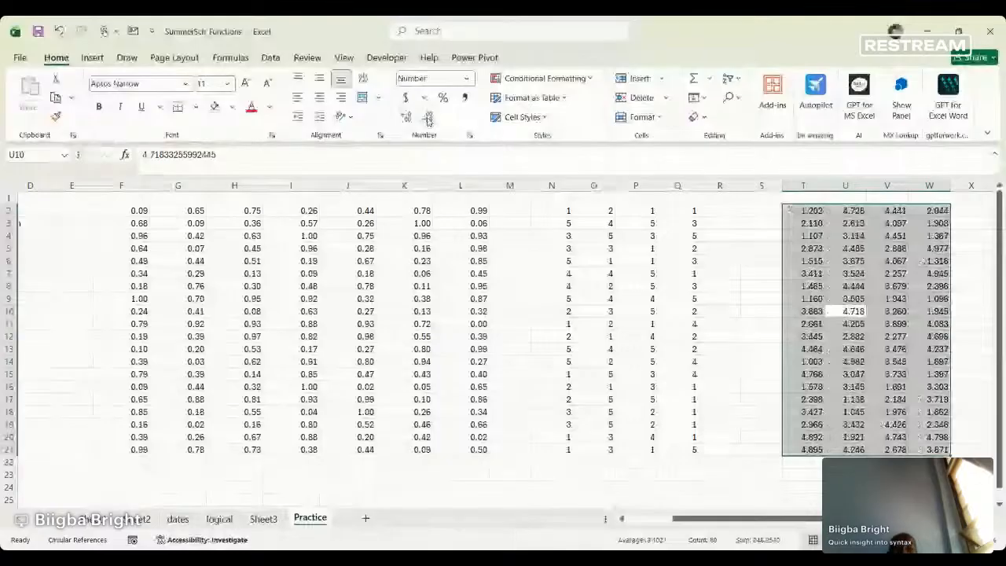
pyautogui.click(427, 117)
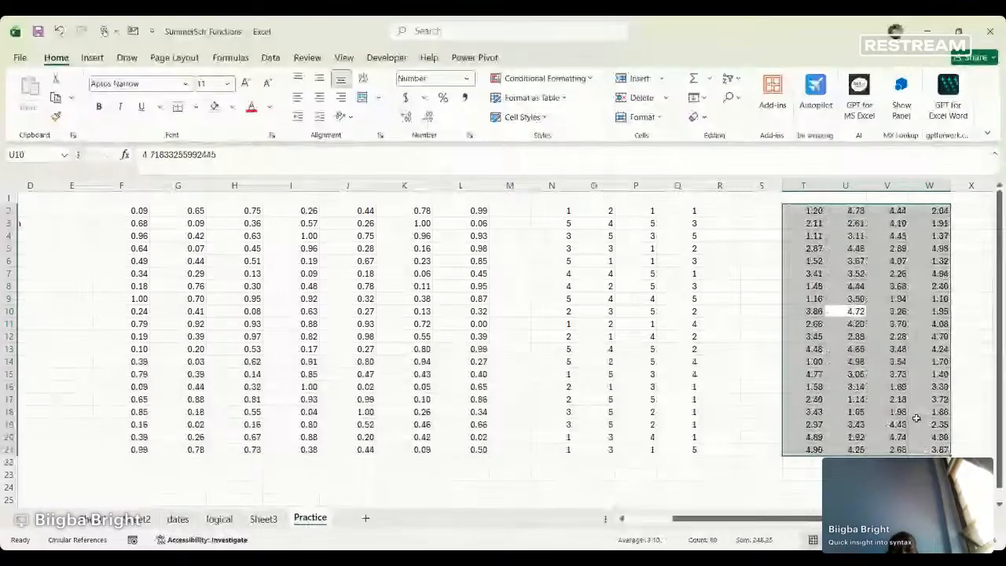
pyautogui.click(894, 387)
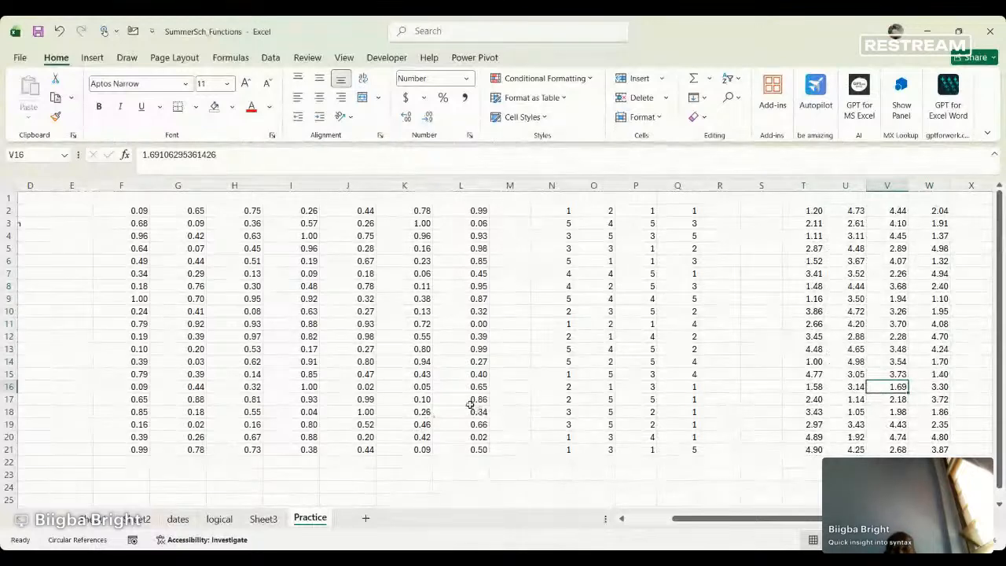
pyautogui.scroll(-2, 469, 404)
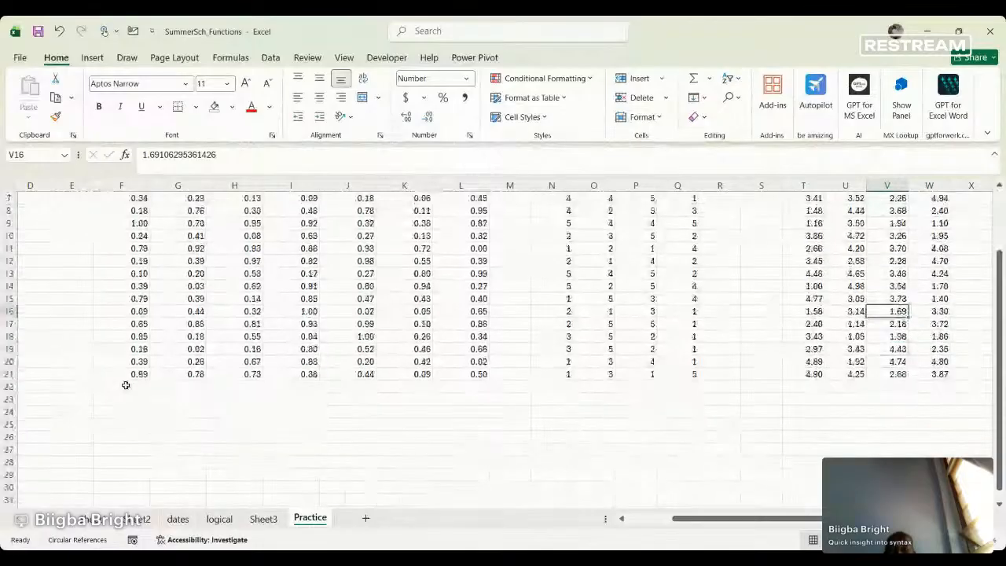
pyautogui.click(126, 385)
pyautogui.scroll(1, 146, 260)
pyautogui.scroll(1, 146, 253)
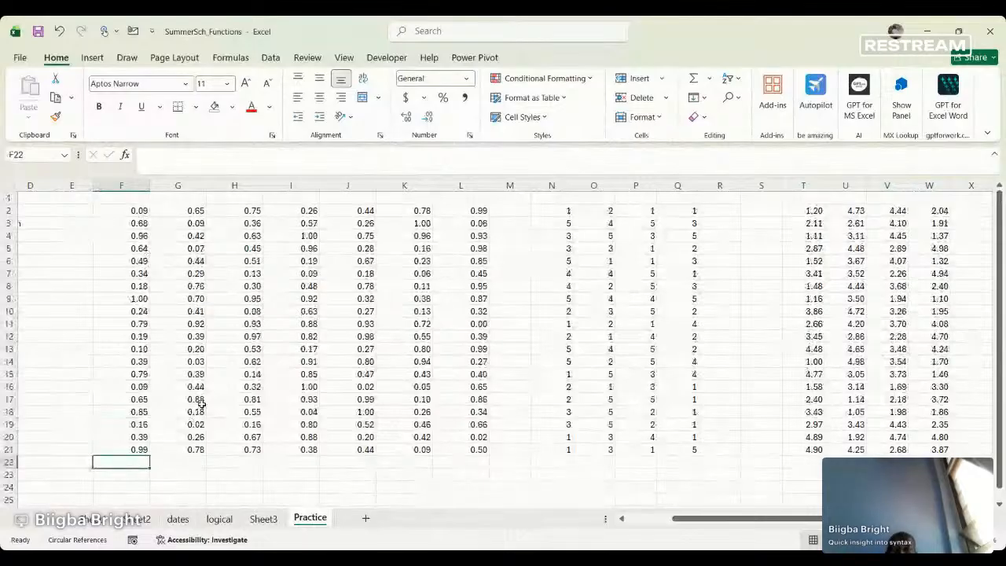
# Enter the header H1 in cell F1 above the first number column.
pyautogui.click(134, 196)
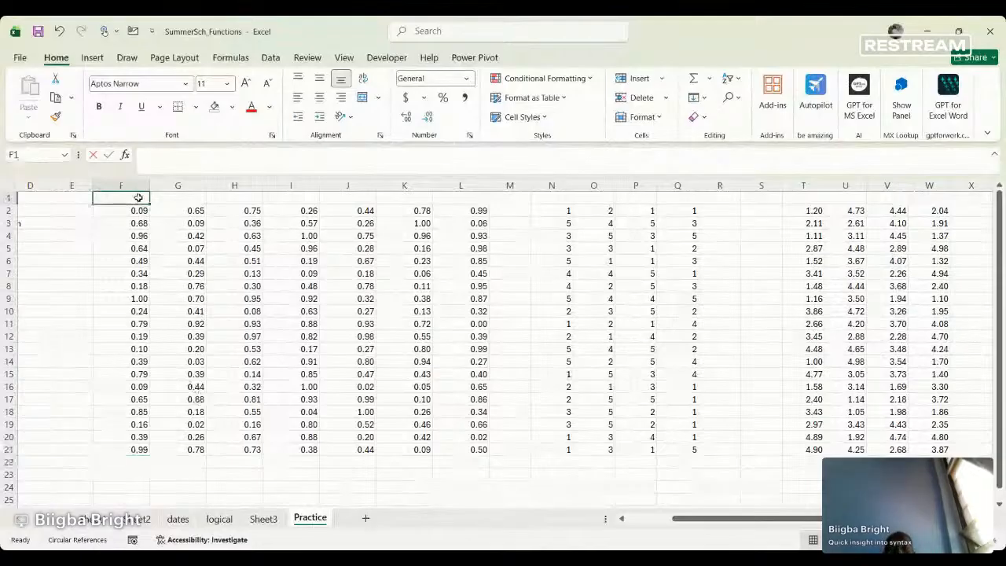
pyautogui.write('A')
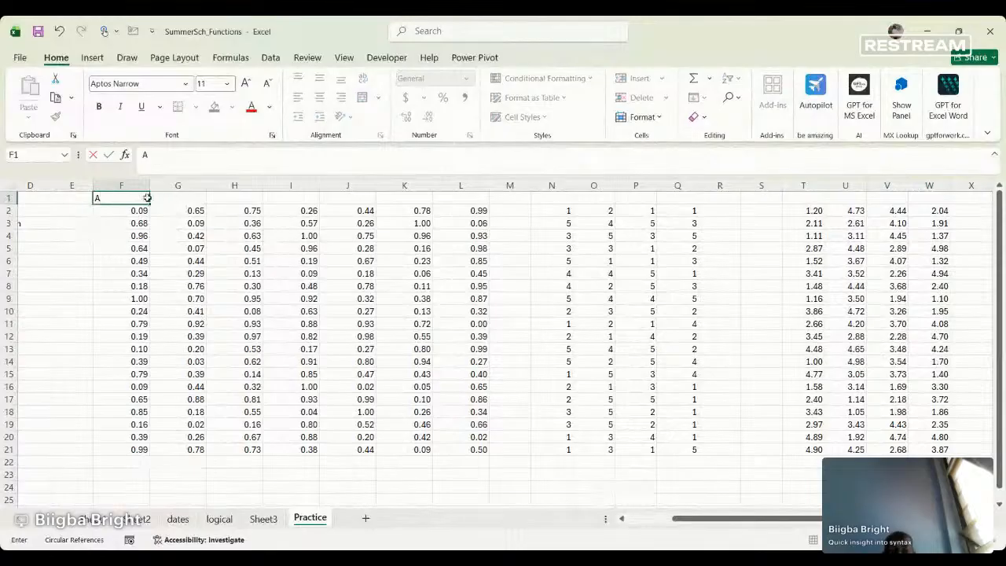
pyautogui.press('BackSpace')
pyautogui.write('HO')
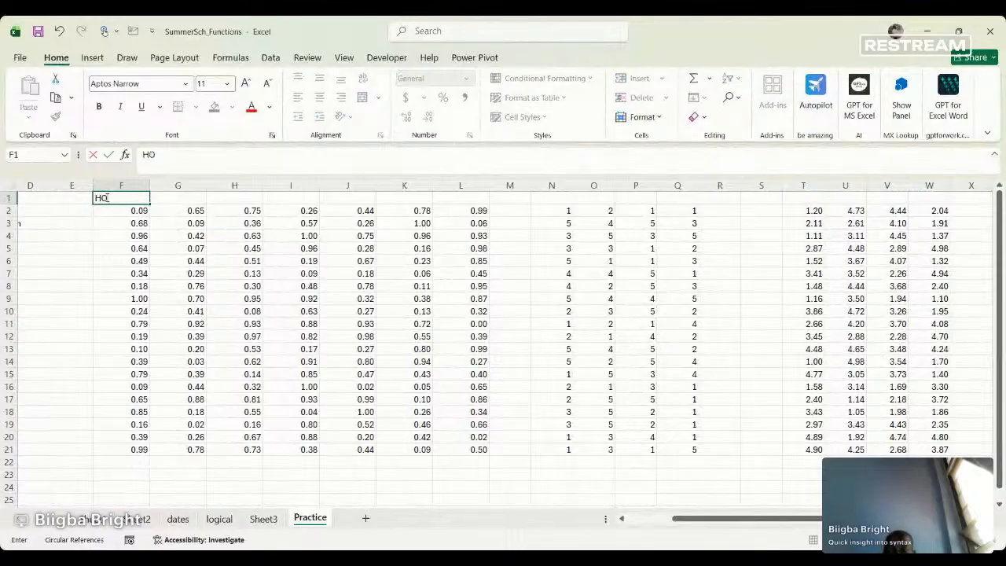
pyautogui.write('s')
pyautogui.press('BackSpace')
pyautogui.press('BackSpace')
pyautogui.write('so')
pyautogui.press('BackSpace')
pyautogui.press('BackSpace')
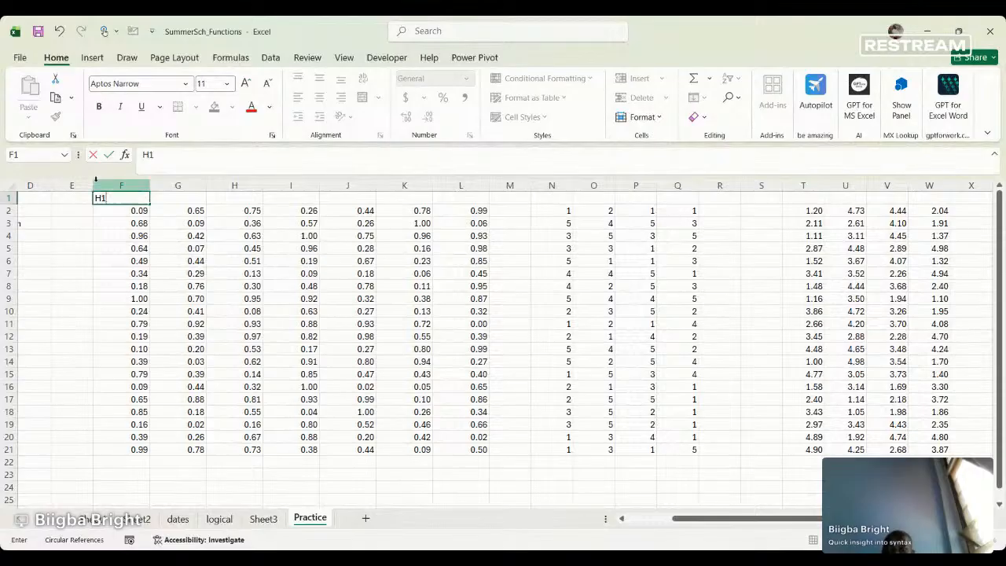
# Enter the header H2 in cell G1.
pyautogui.click(191, 200)
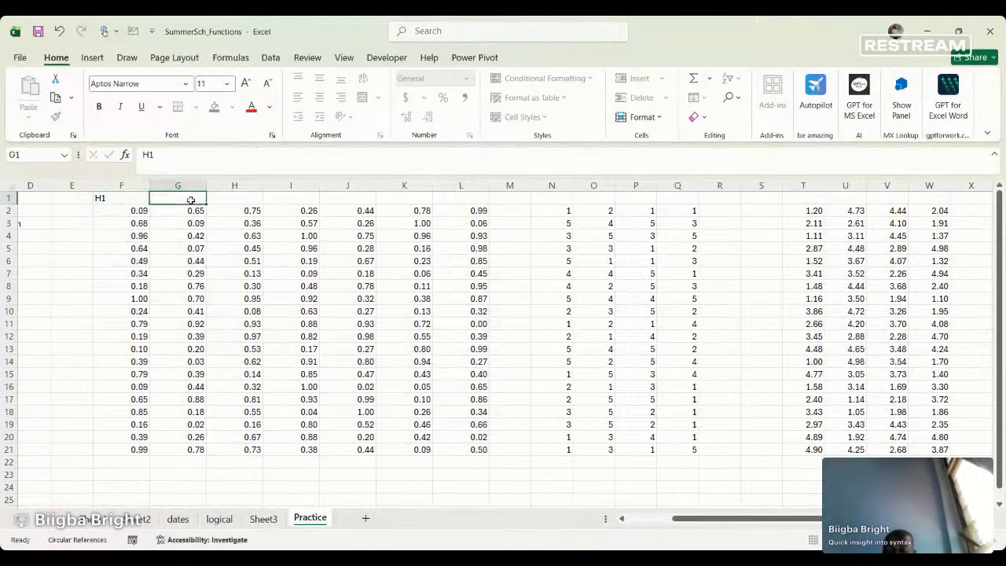
pyautogui.write('H2')
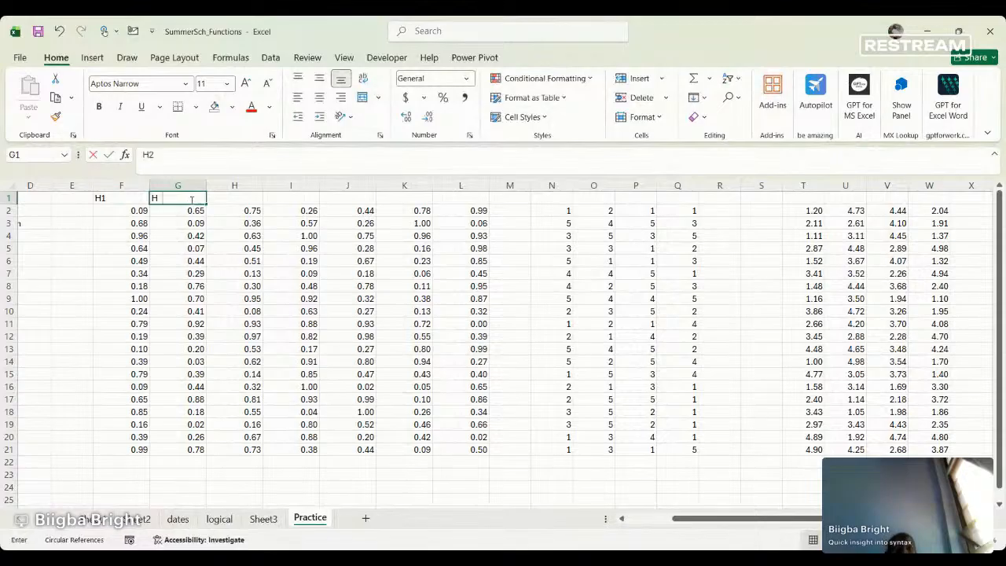
pyautogui.hotkey('ctrl', 'Return')
# Extend the header series from F1:G1 across to L1 so the columns are labelled H1 through H7.
pyautogui.click(107, 198)
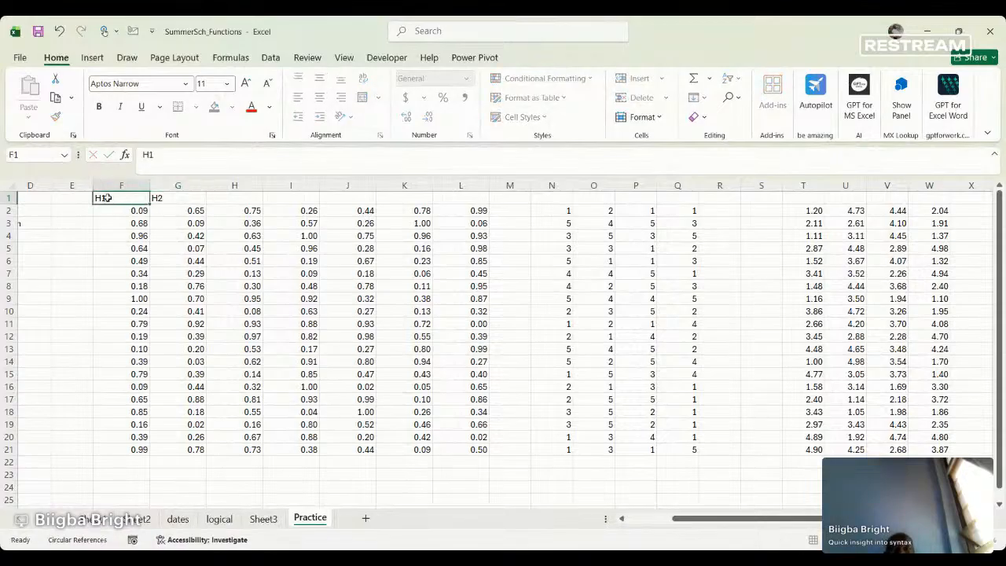
pyautogui.moveTo(139, 198); pyautogui.dragTo(174, 198)
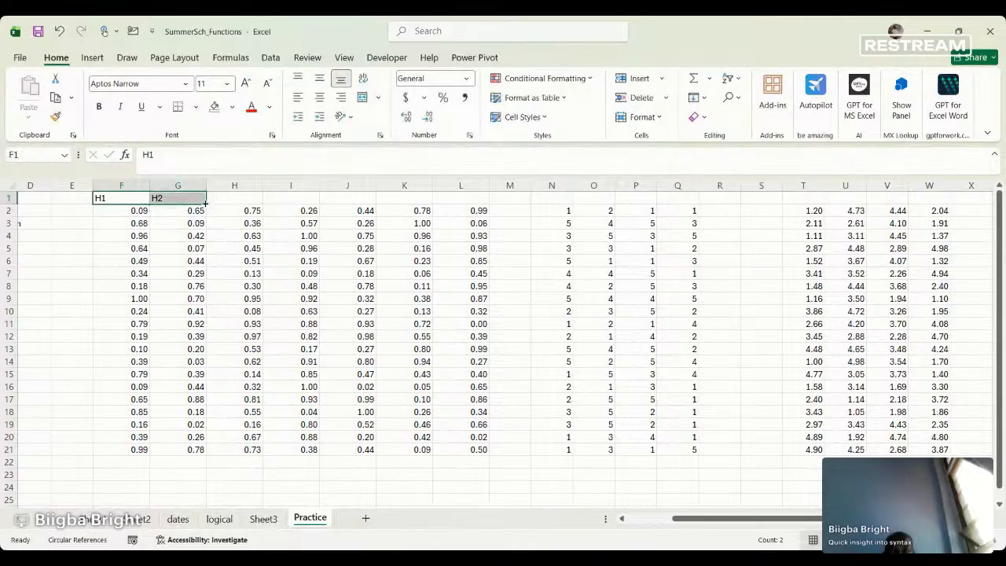
pyautogui.moveTo(205, 203); pyautogui.dragTo(495, 201)
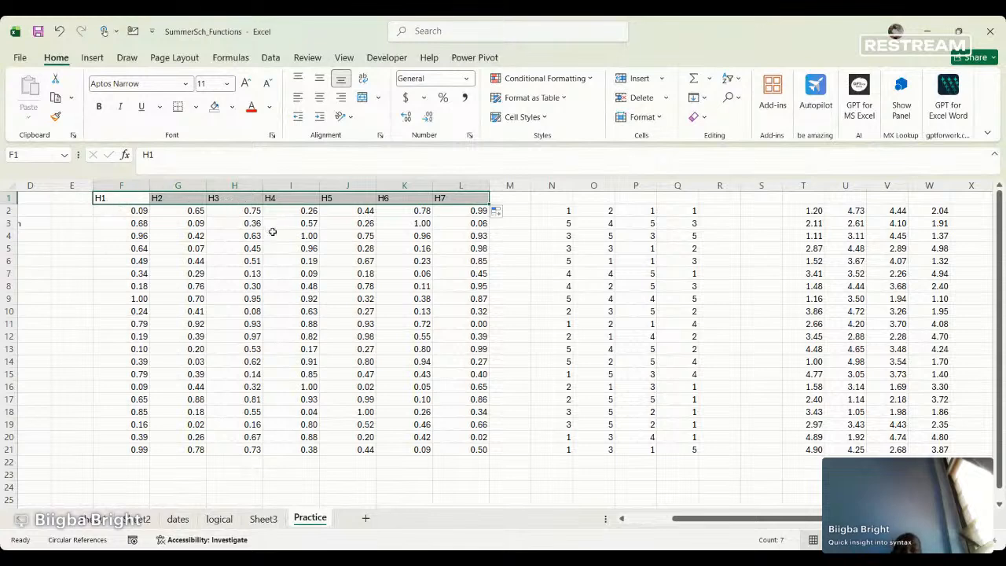
pyautogui.click(439, 286)
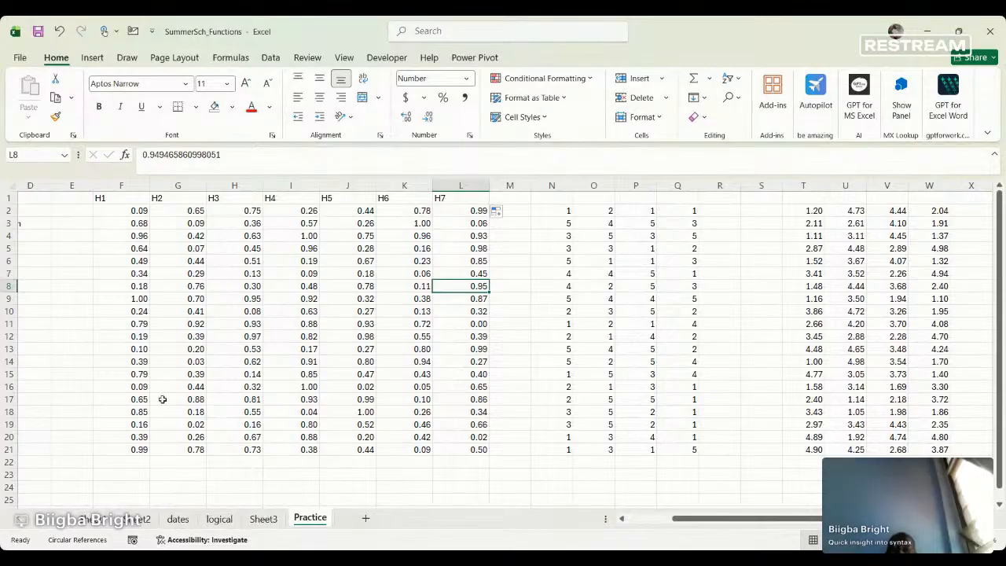
# Try to total the H1 column in cell F22 with the formula =SUM(F2:F22).
pyautogui.click(132, 463)
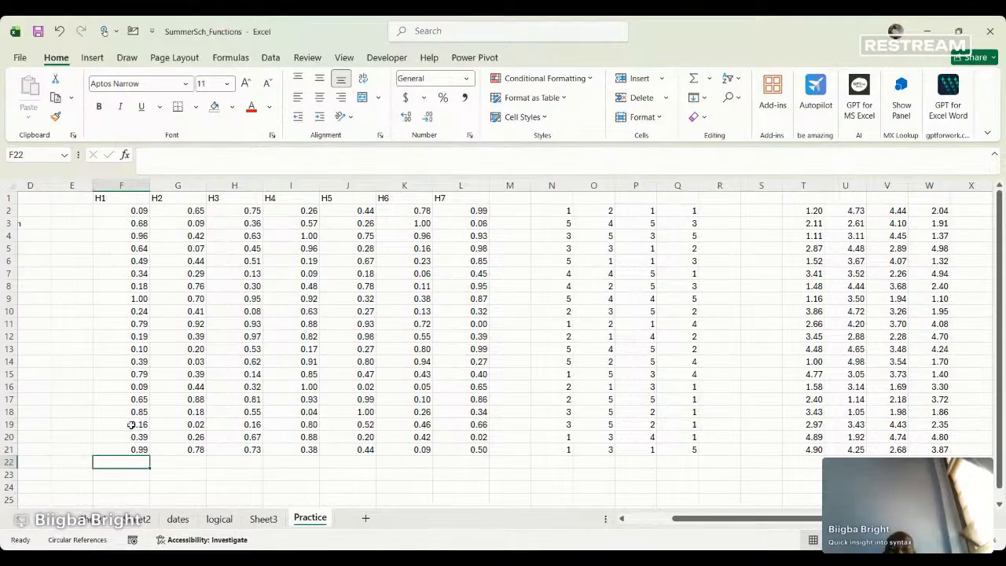
pyautogui.write('=')
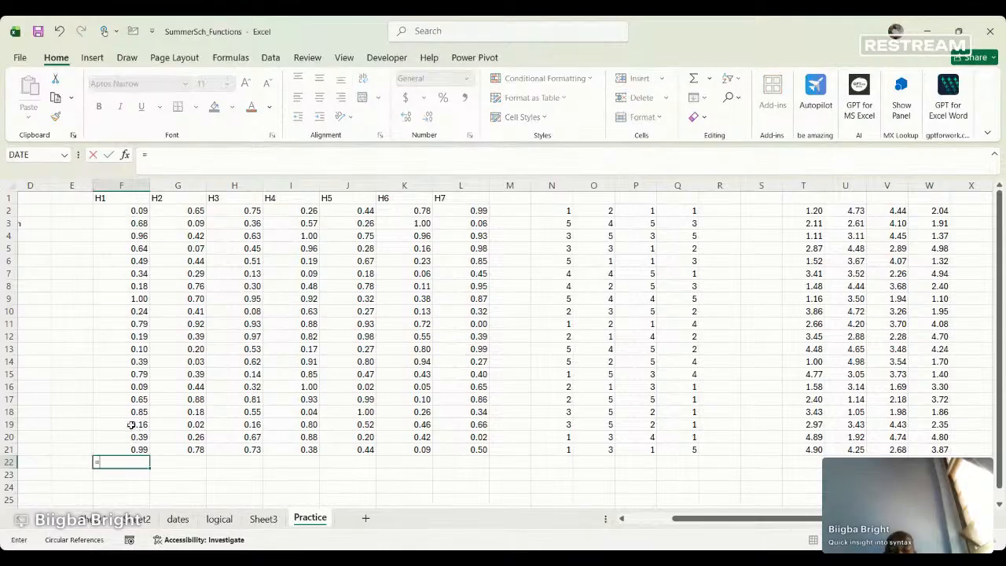
pyautogui.write('sum')
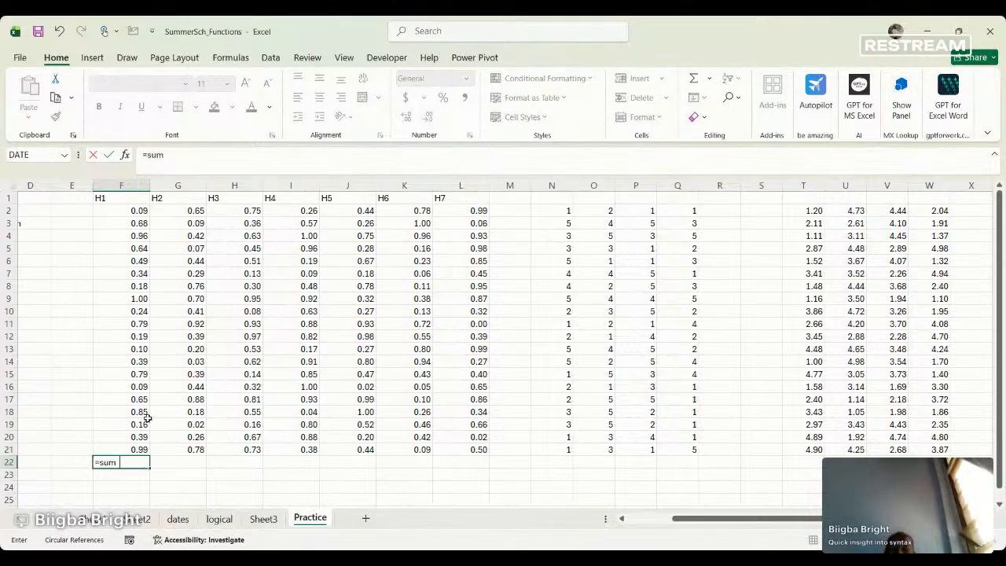
pyautogui.press('Tab')
pyautogui.moveTo(136, 207); pyautogui.dragTo(140, 460)
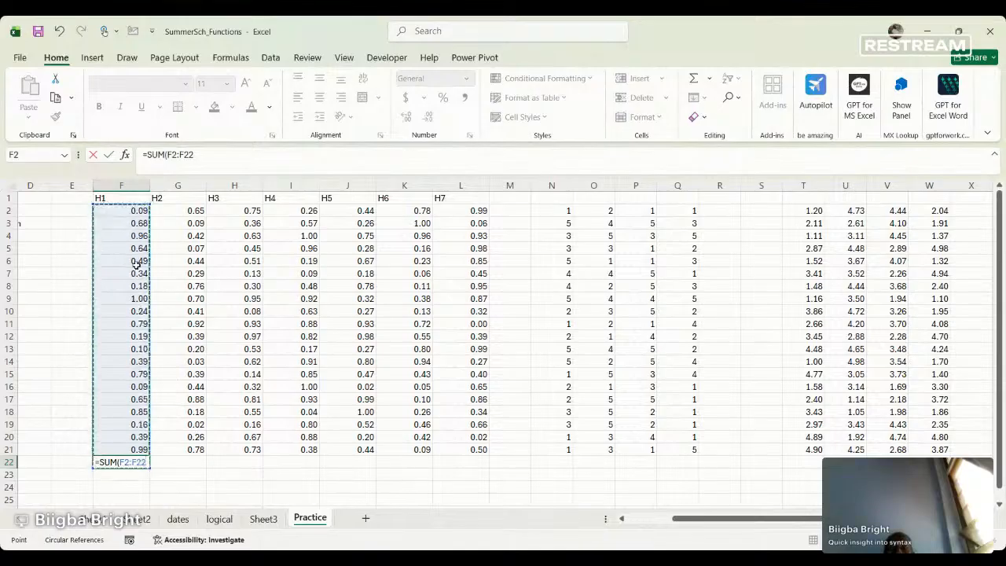
pyautogui.write(')')
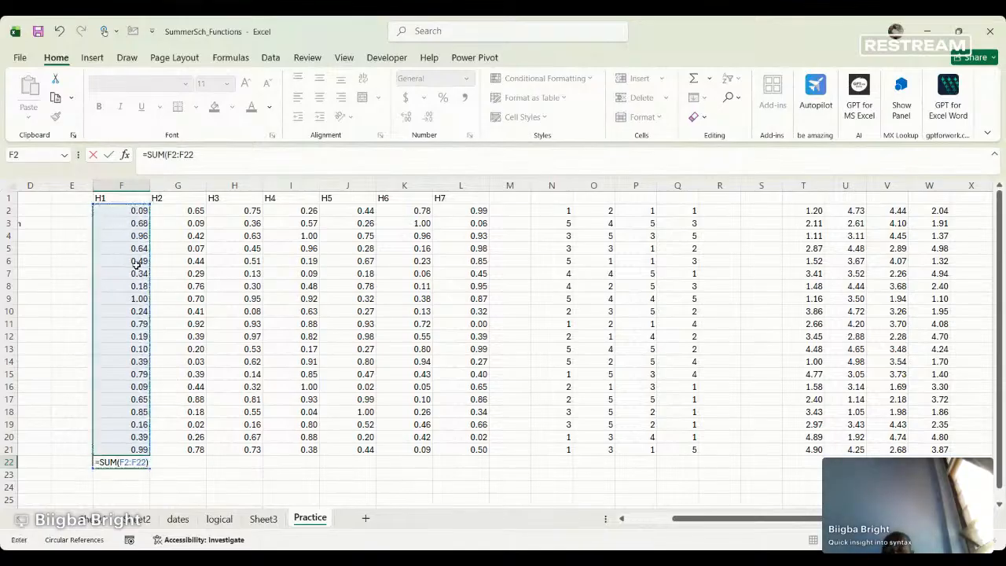
pyautogui.press('Return')
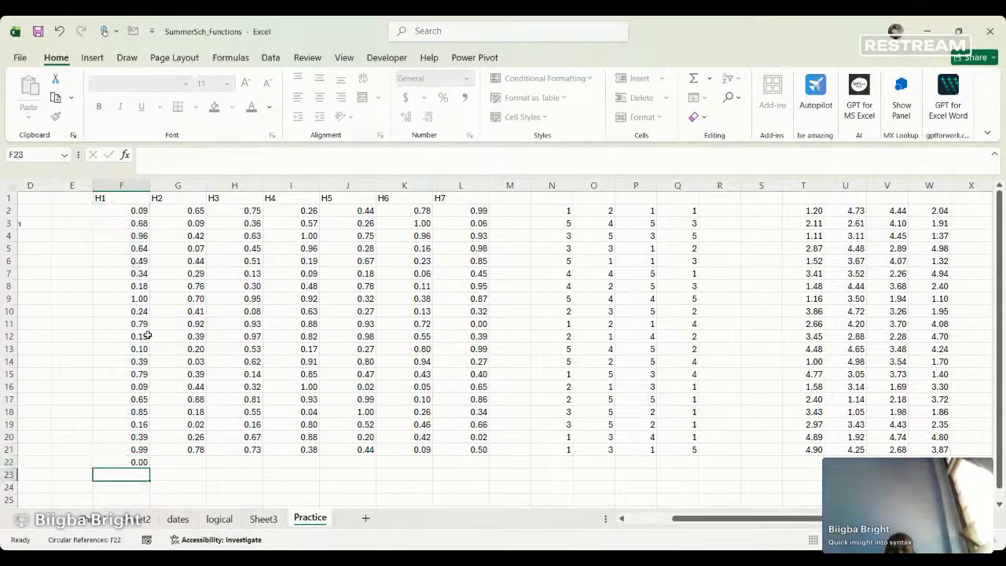
# Delete the SUM formula from cell F22.
pyautogui.click(144, 462)
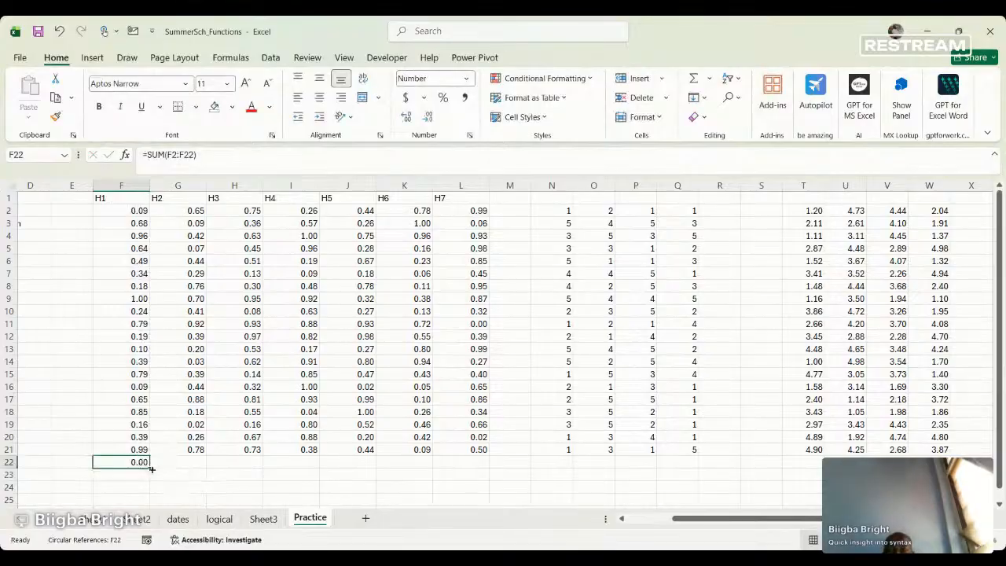
pyautogui.press('Delete')
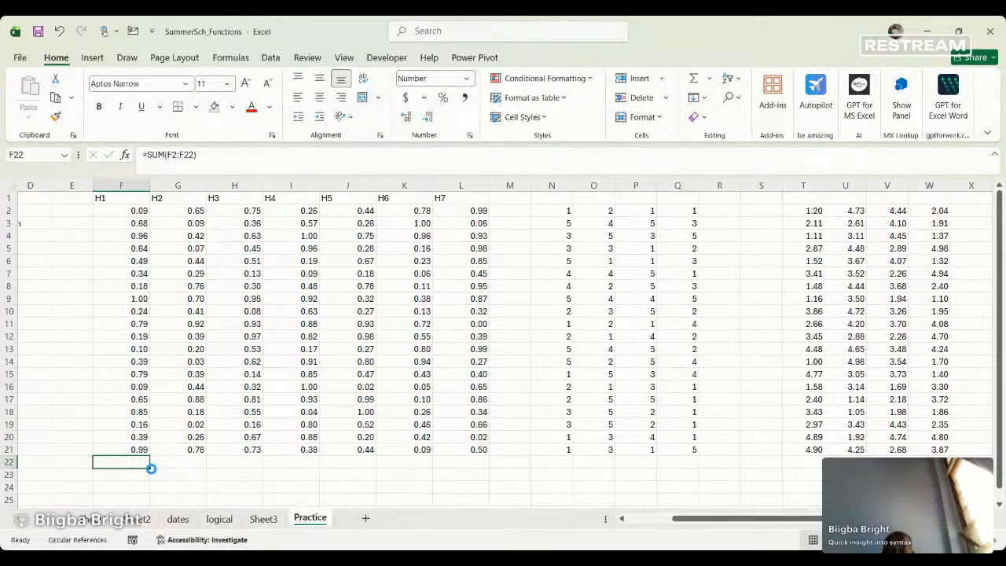
pyautogui.press('Escape')
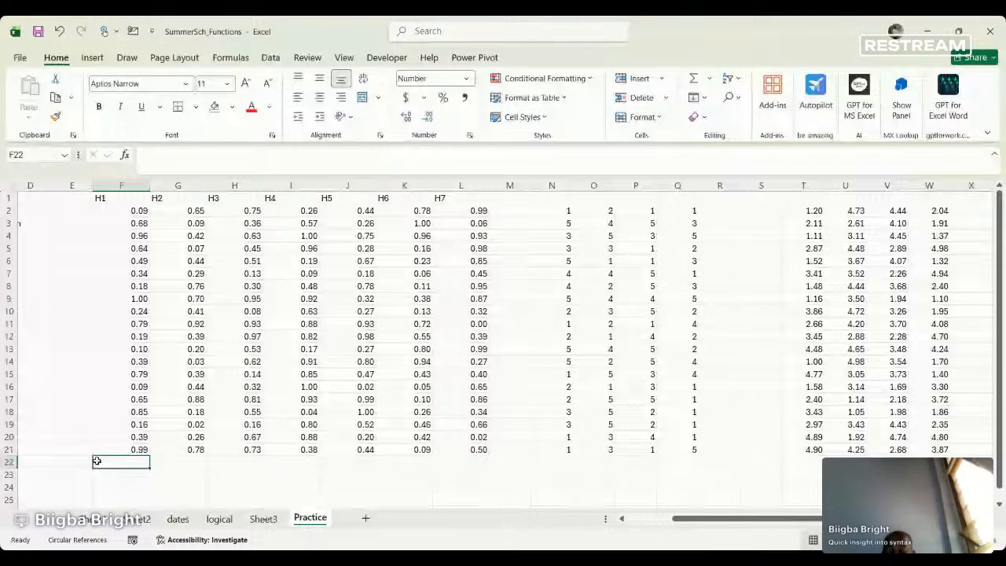
# Enter the sample range notation A:H in the empty cell H27 below the number block.
pyautogui.scroll(-3, 235, 411)
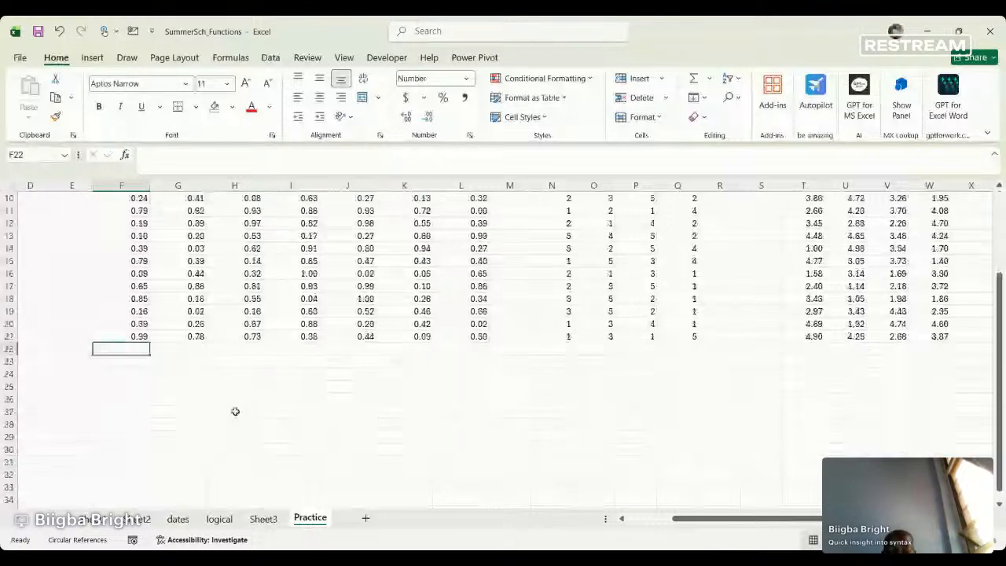
pyautogui.click(235, 411)
pyautogui.write('A')
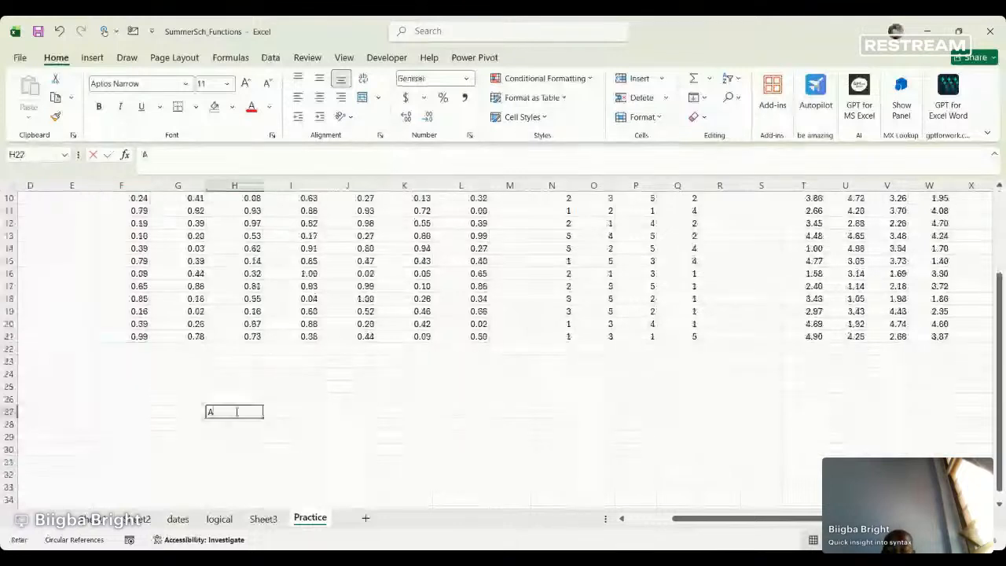
pyautogui.write(':B')
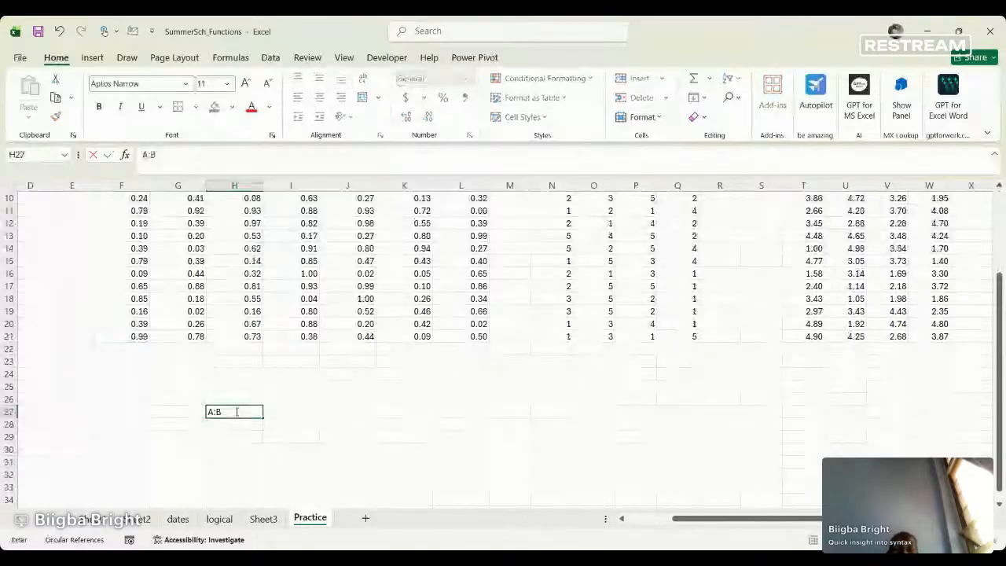
pyautogui.press('BackSpace')
pyautogui.write('H')
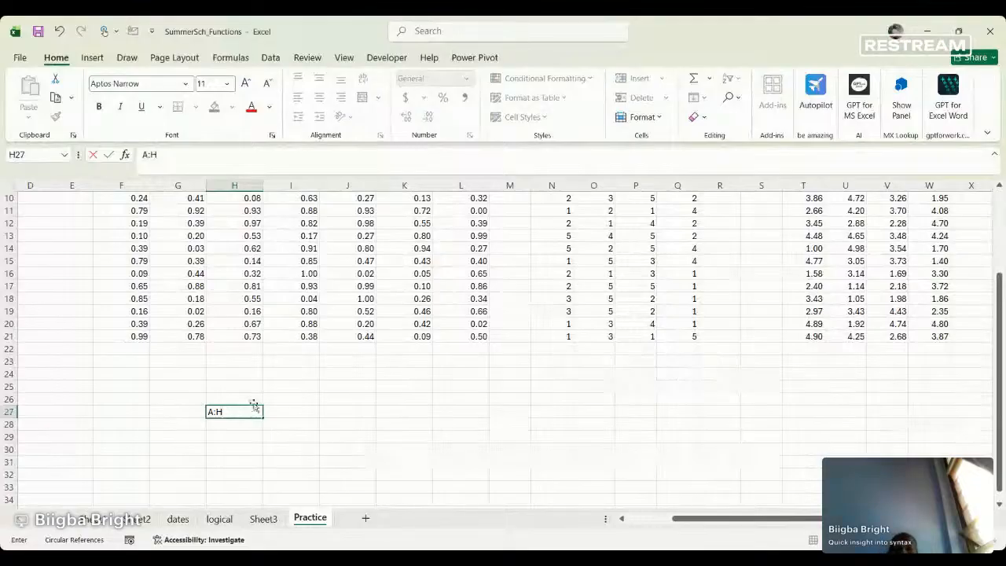
pyautogui.scroll(1, 254, 403)
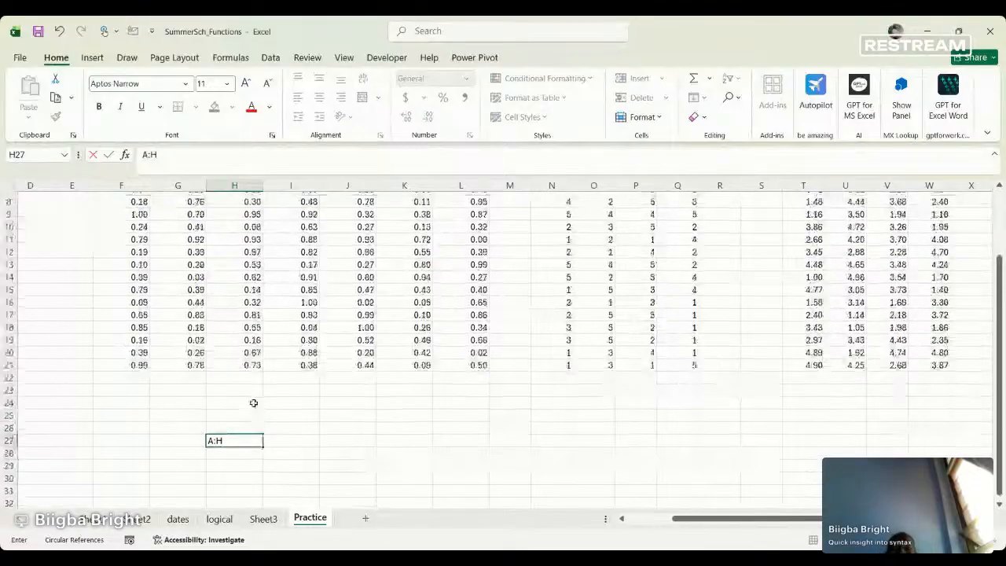
pyautogui.scroll(2, 253, 403)
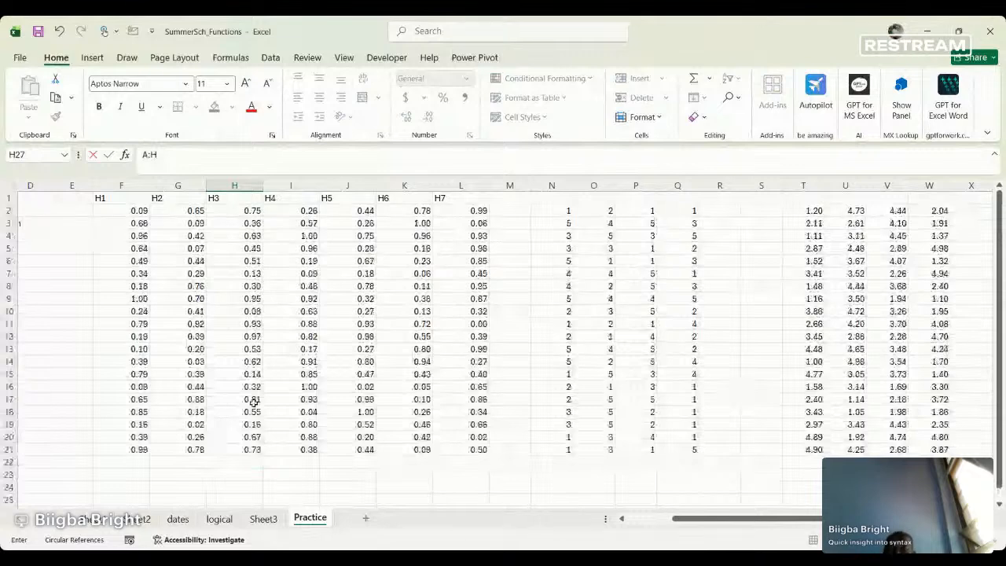
pyautogui.click(124, 212)
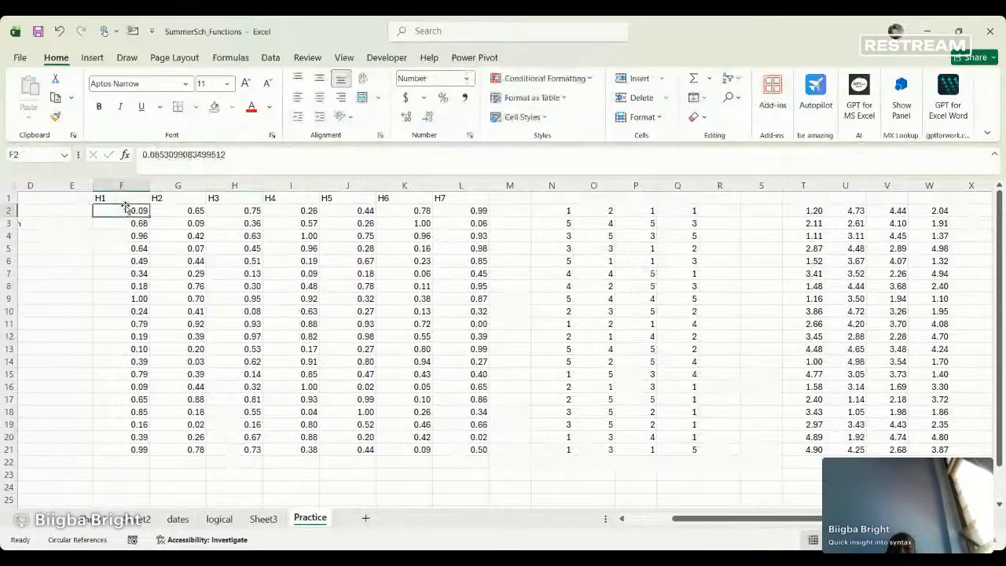
# Total the H1 column in cell F23 with the formula =SUM(F2:F21).
pyautogui.click(134, 450)
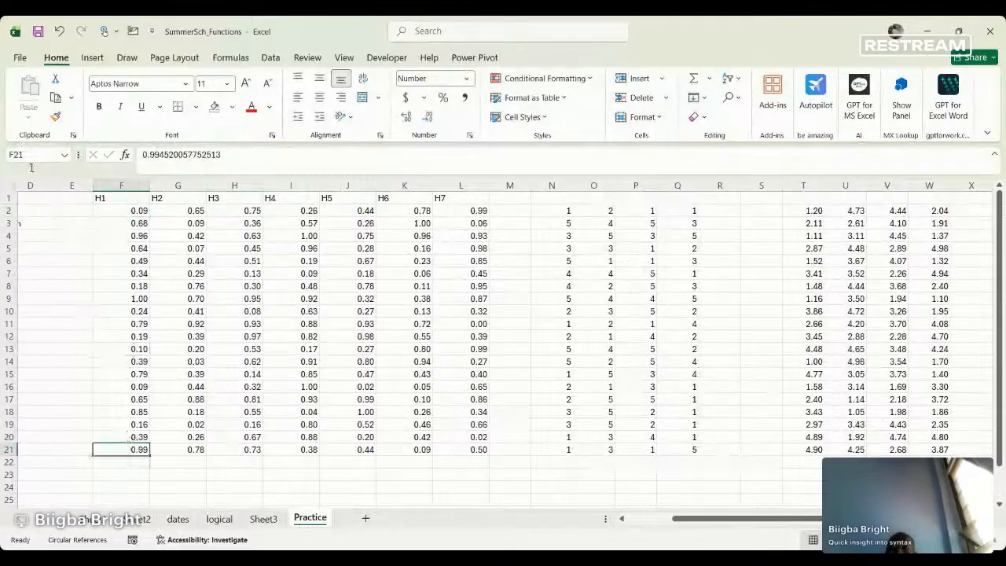
pyautogui.scroll(-1, 125, 440)
pyautogui.click(117, 438)
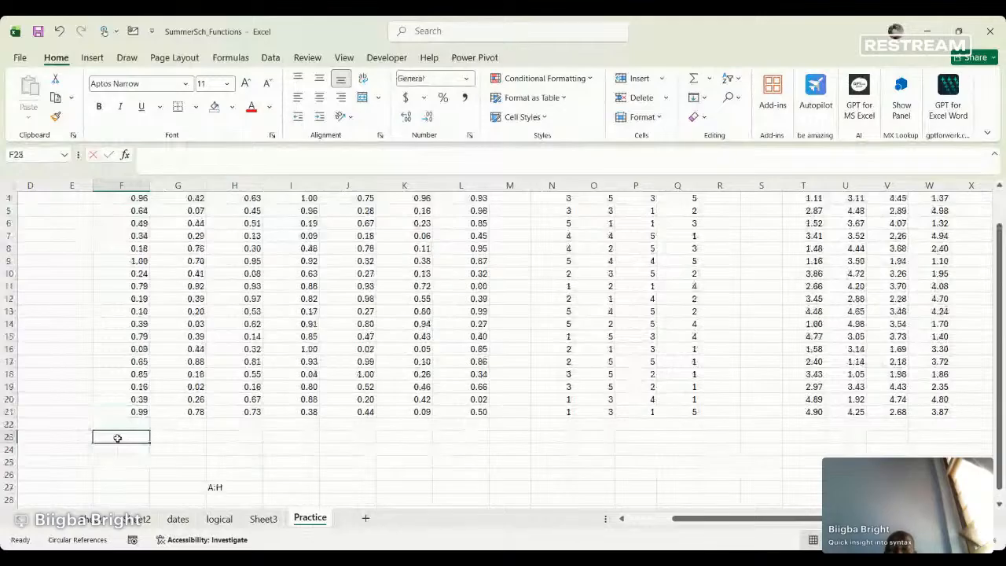
pyautogui.write('=')
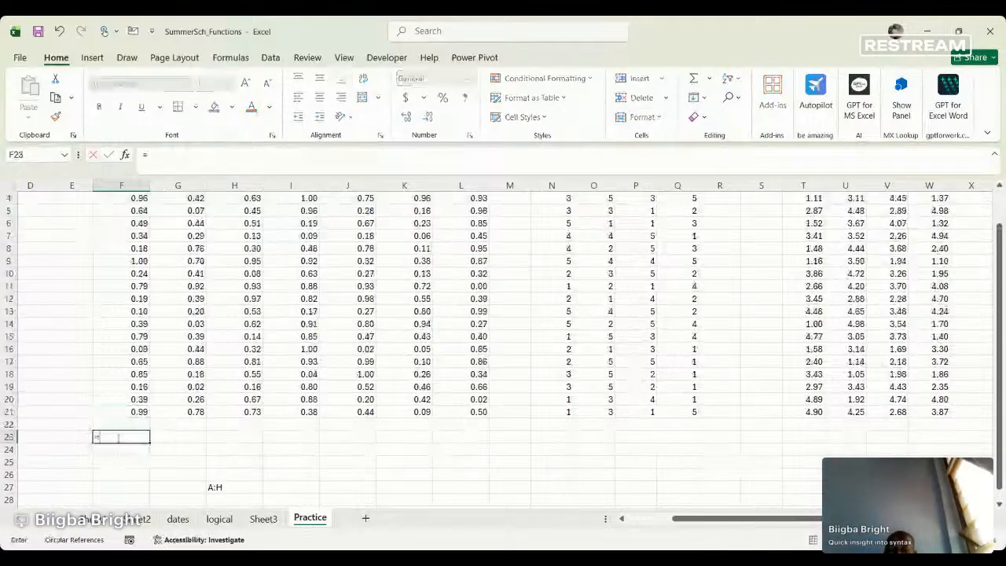
pyautogui.write('sum')
pyautogui.press('Tab')
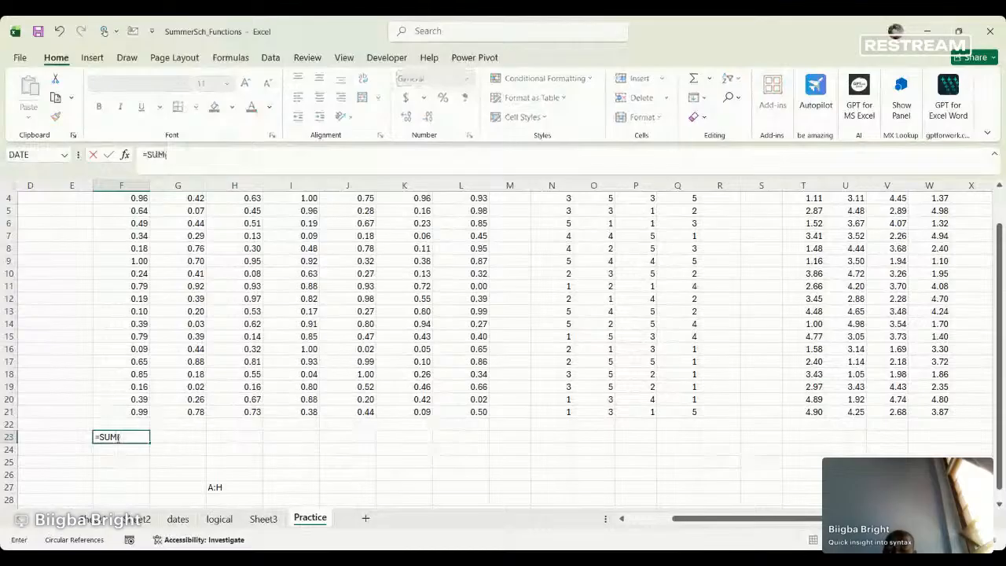
pyautogui.write('F2')
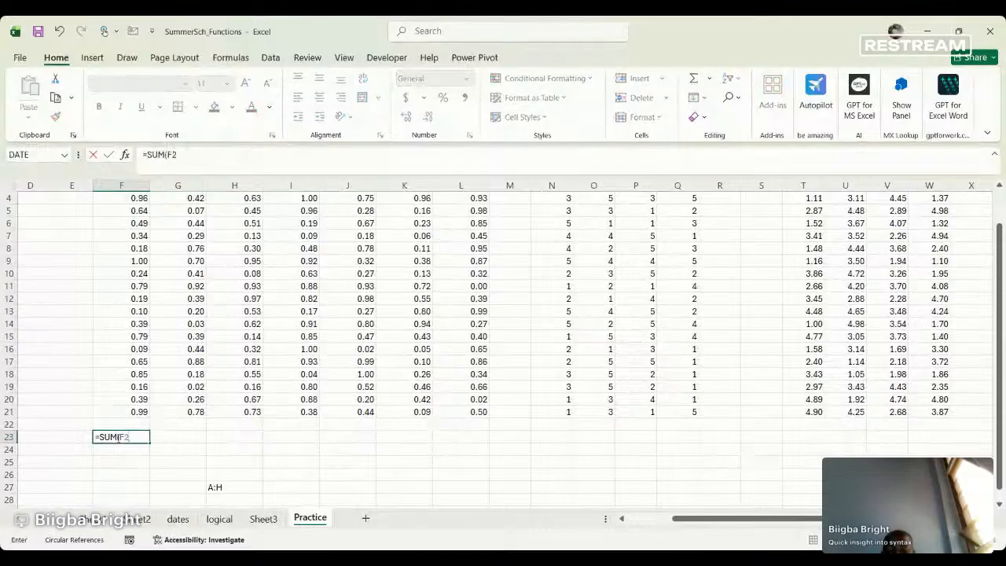
pyautogui.write(':F21')
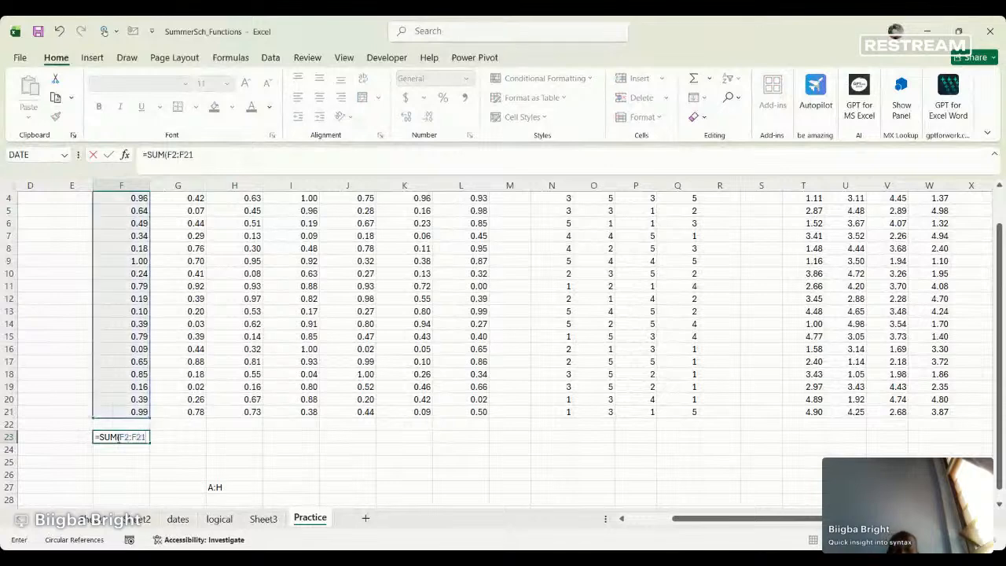
pyautogui.write(')')
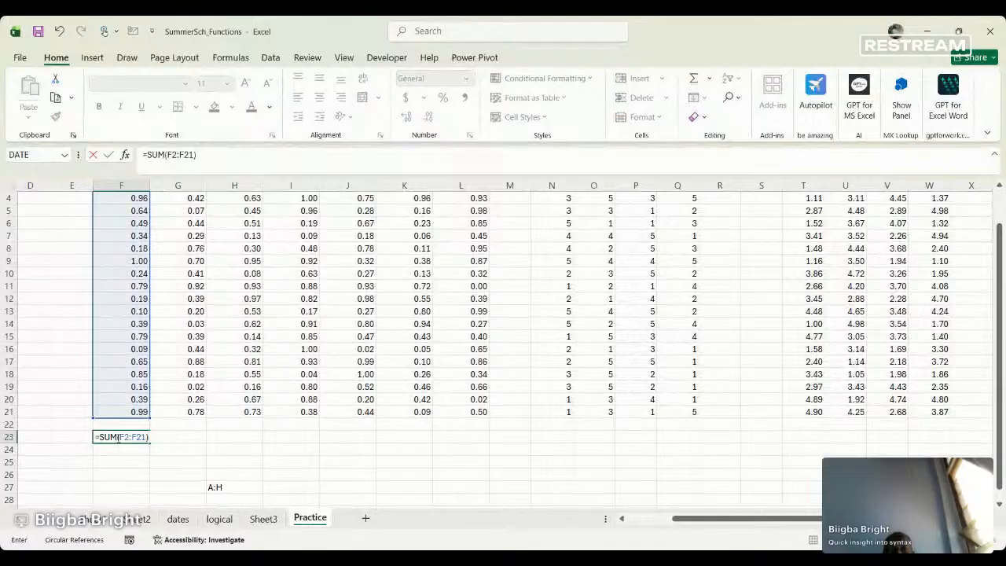
pyautogui.scroll(1, 142, 260)
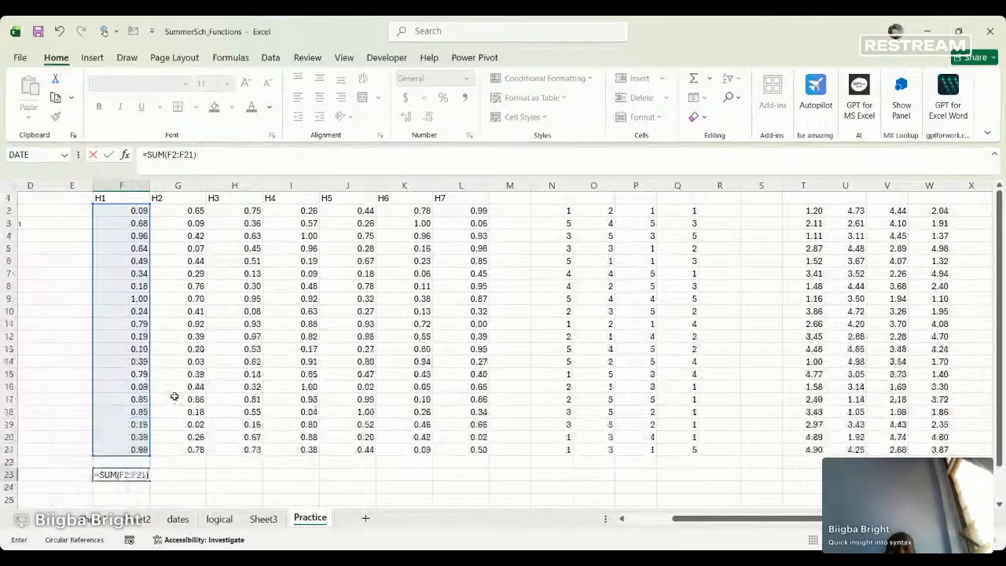
pyautogui.press('Return')
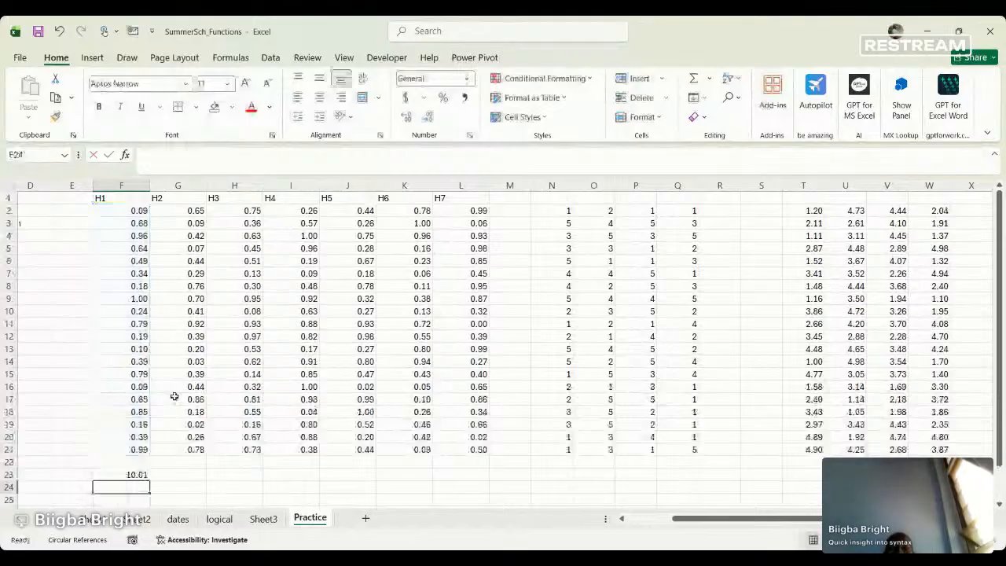
pyautogui.click(190, 475)
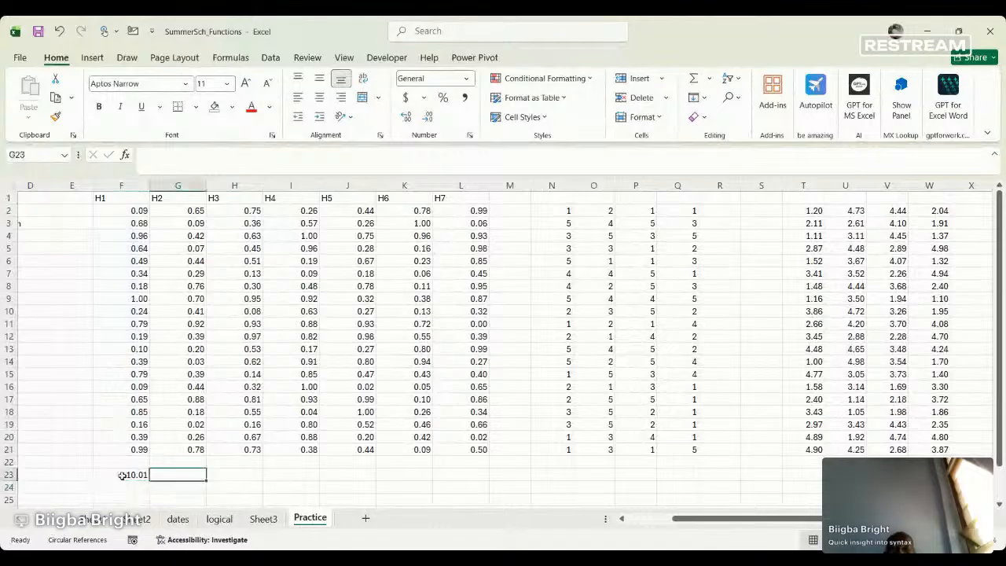
pyautogui.click(142, 476)
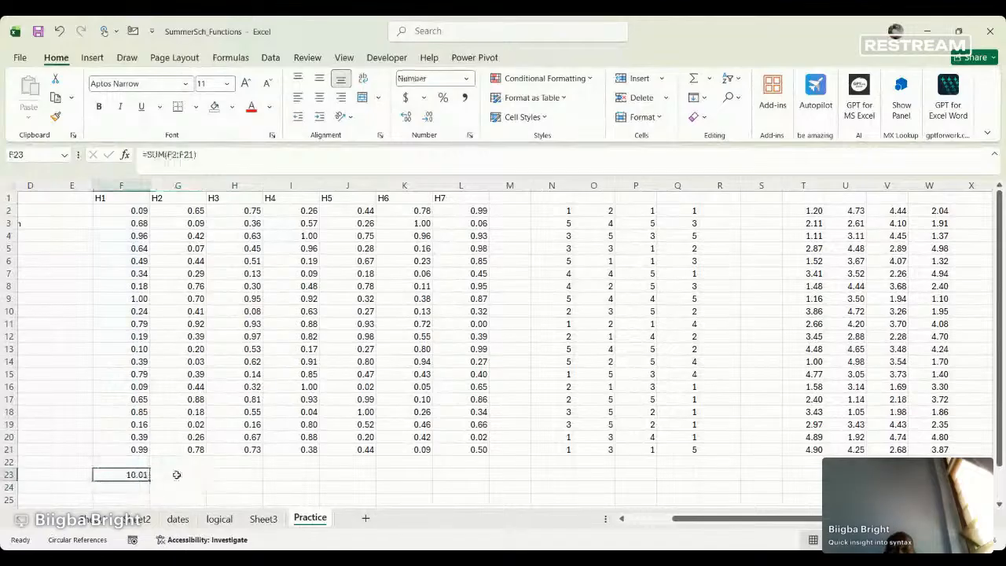
pyautogui.click(176, 474)
pyautogui.write('=')
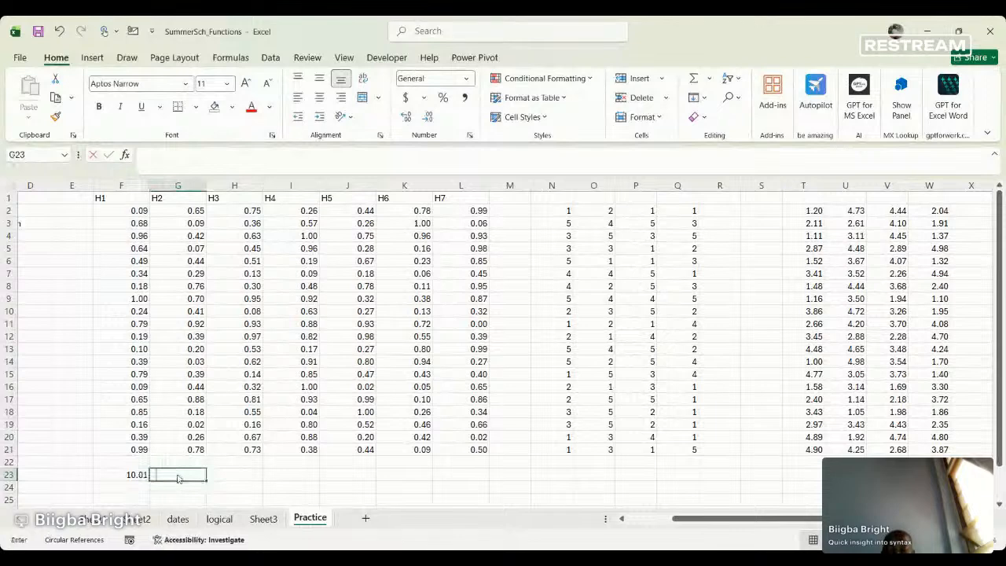
pyautogui.write('sum')
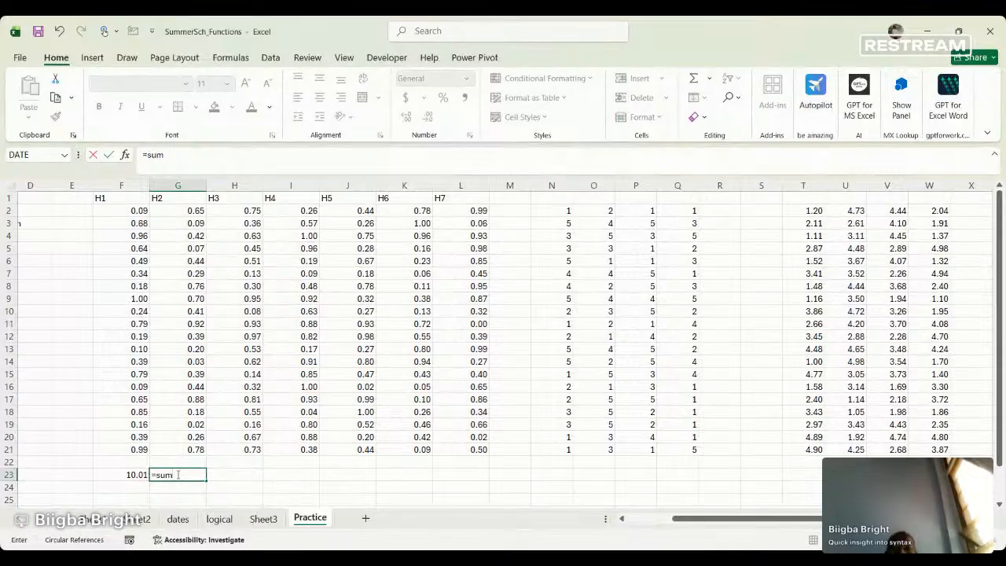
pyautogui.press('BackSpace')
pyautogui.press('BackSpace')
pyautogui.press('BackSpace')
pyautogui.press('BackSpace')
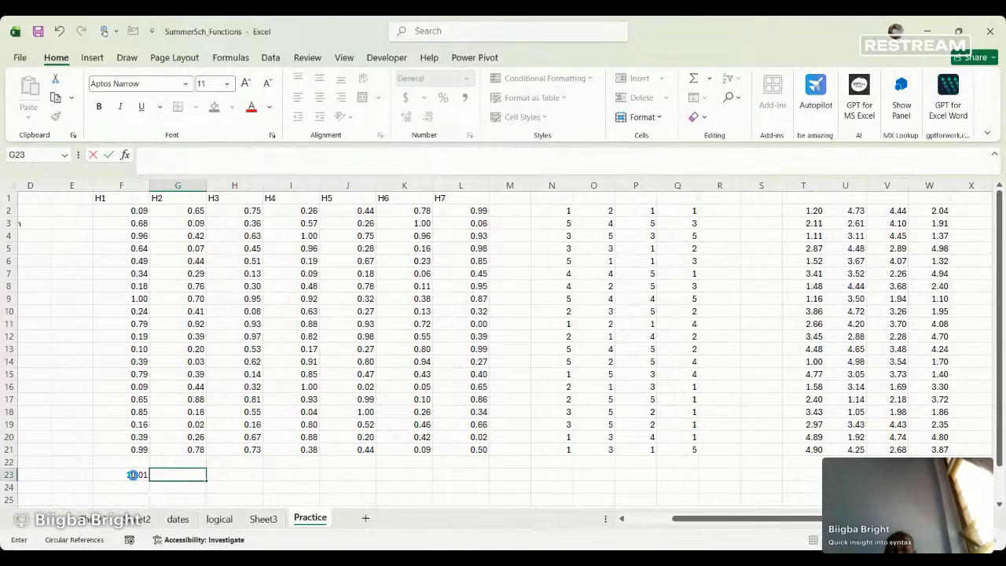
pyautogui.click(132, 475)
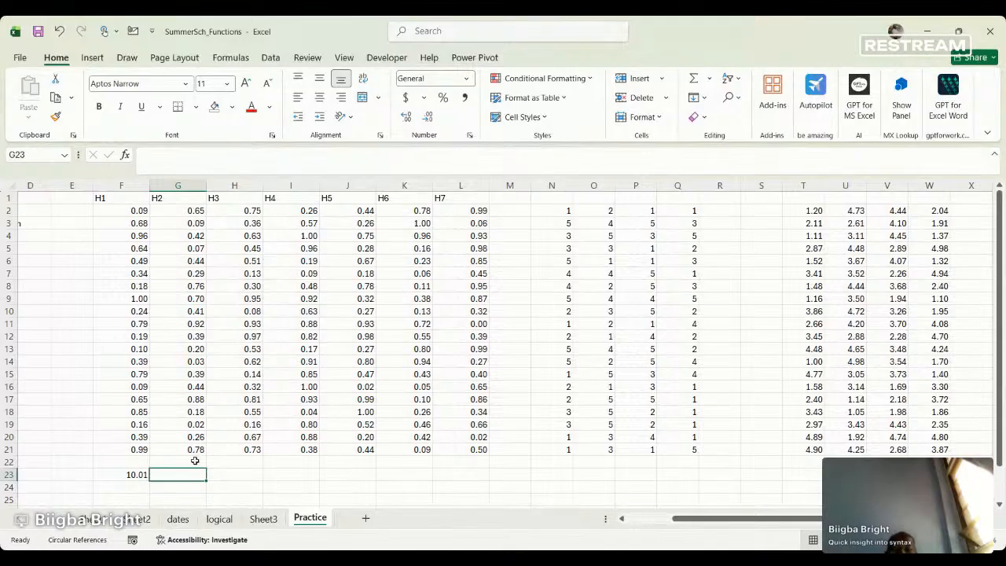
# Fill the SUM formula from F23 across to L23 for the H2 to H7 columns and clear the sample notation in H27.
pyautogui.click(137, 474)
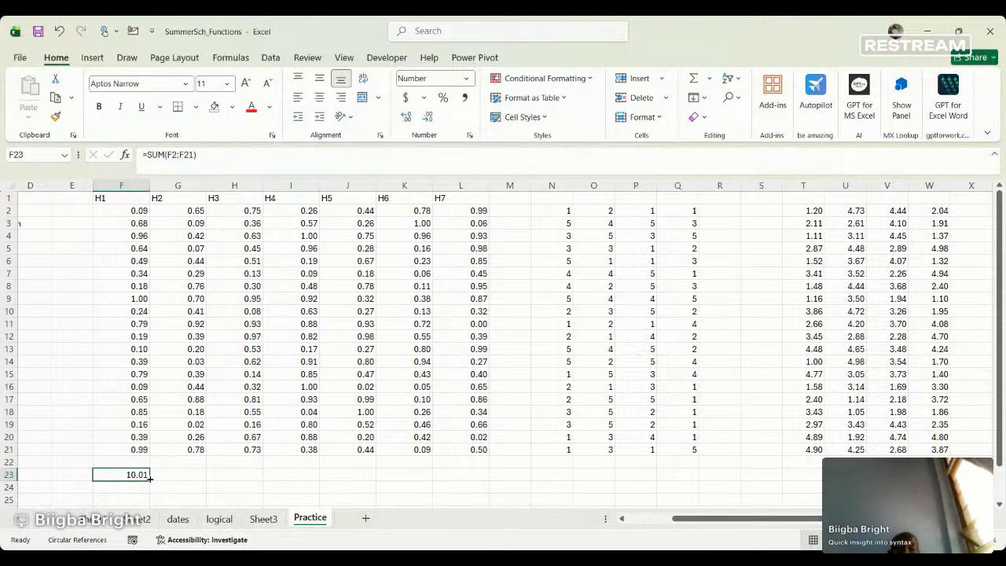
pyautogui.moveTo(150, 478); pyautogui.dragTo(202, 475)
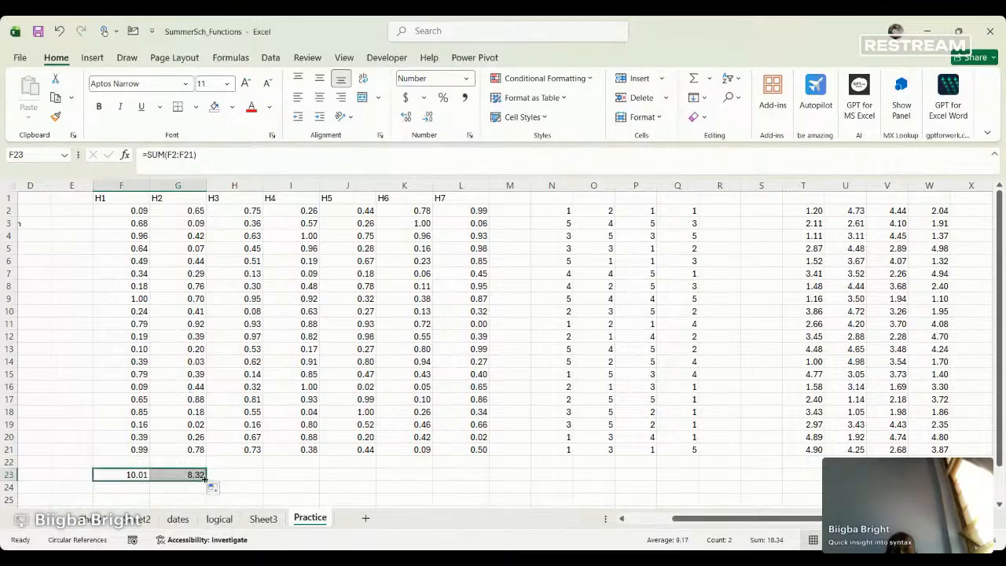
pyautogui.moveTo(208, 481); pyautogui.dragTo(255, 478)
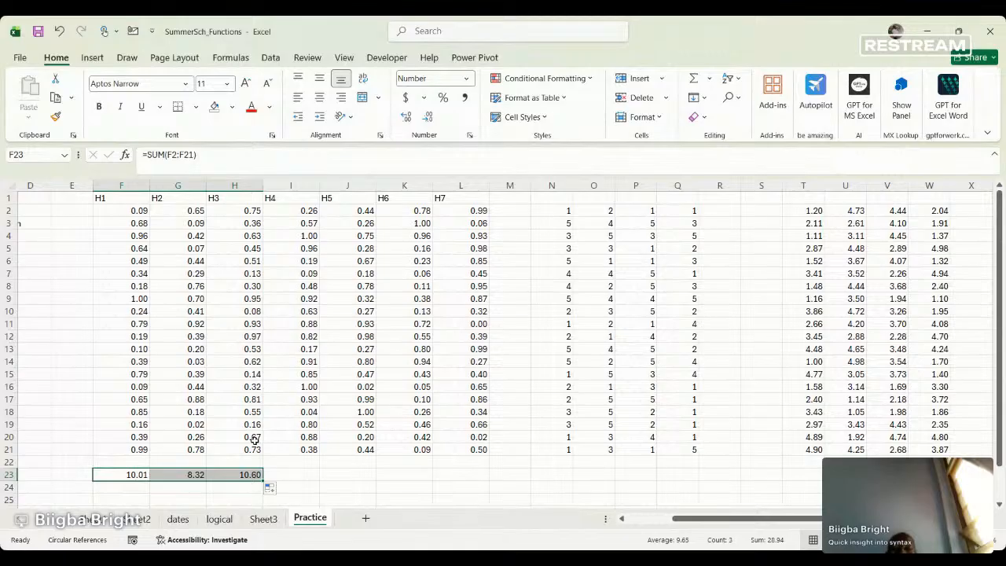
pyautogui.scroll(-2, 255, 437)
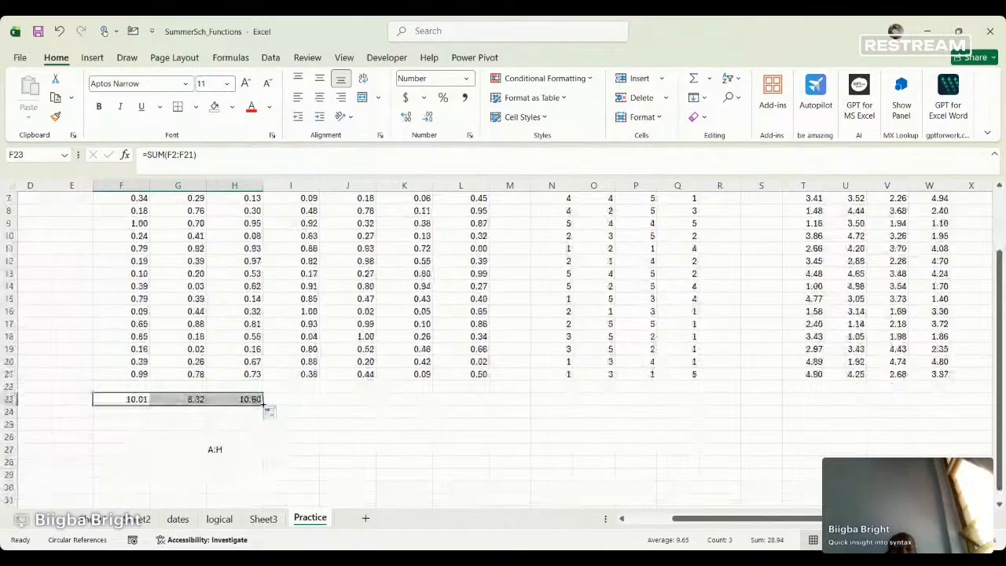
pyautogui.moveTo(264, 402); pyautogui.dragTo(483, 402)
pyautogui.click(214, 448)
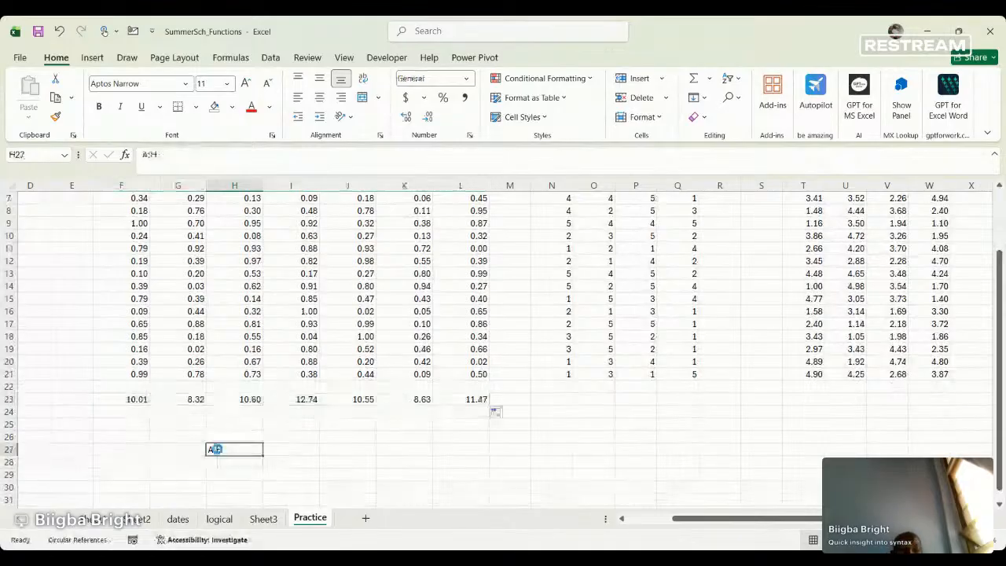
# Average the H1 column in cell F24 with the formula =AVERAGE(F2:F21).
pyautogui.click(128, 413)
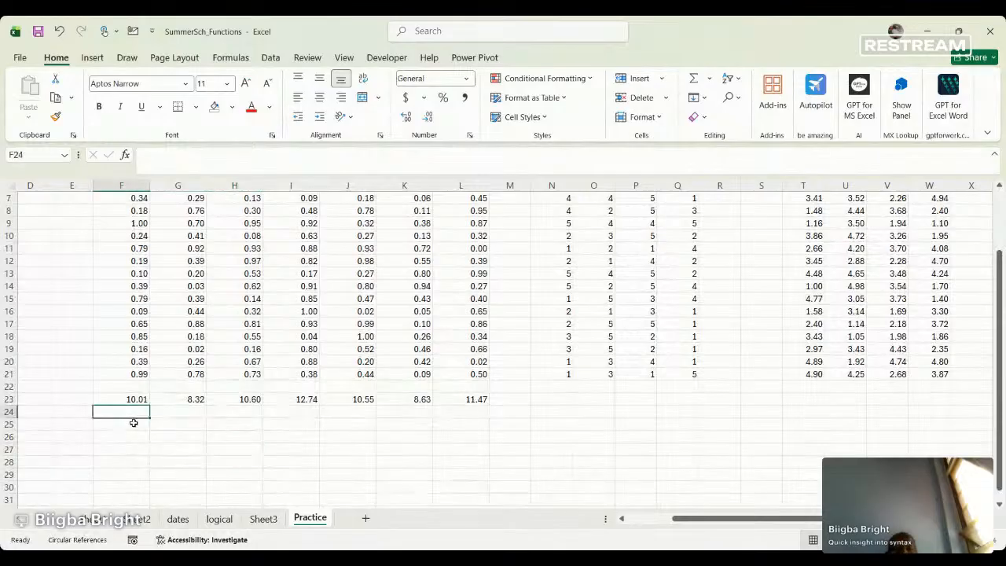
pyautogui.scroll(1, 155, 442)
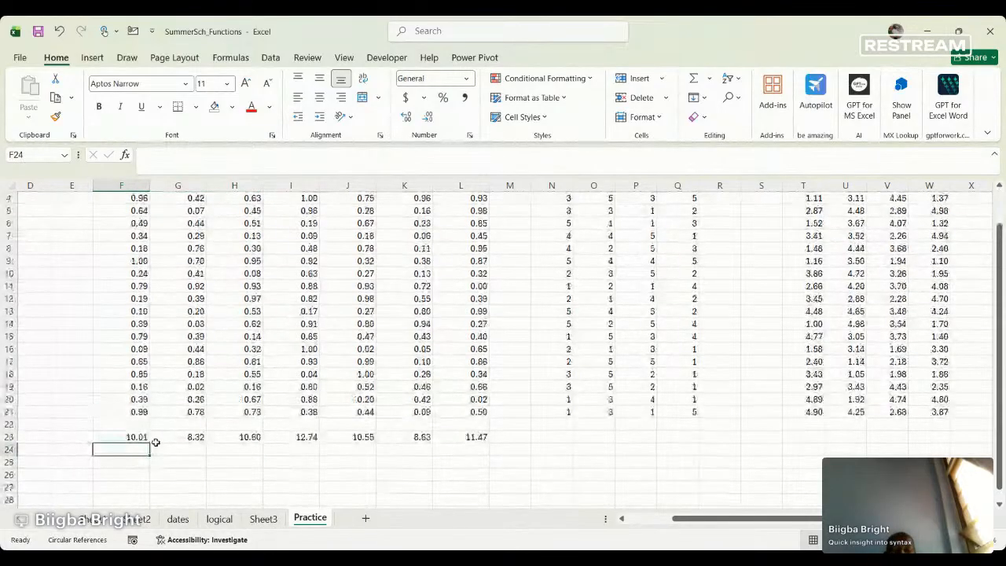
pyautogui.write('=')
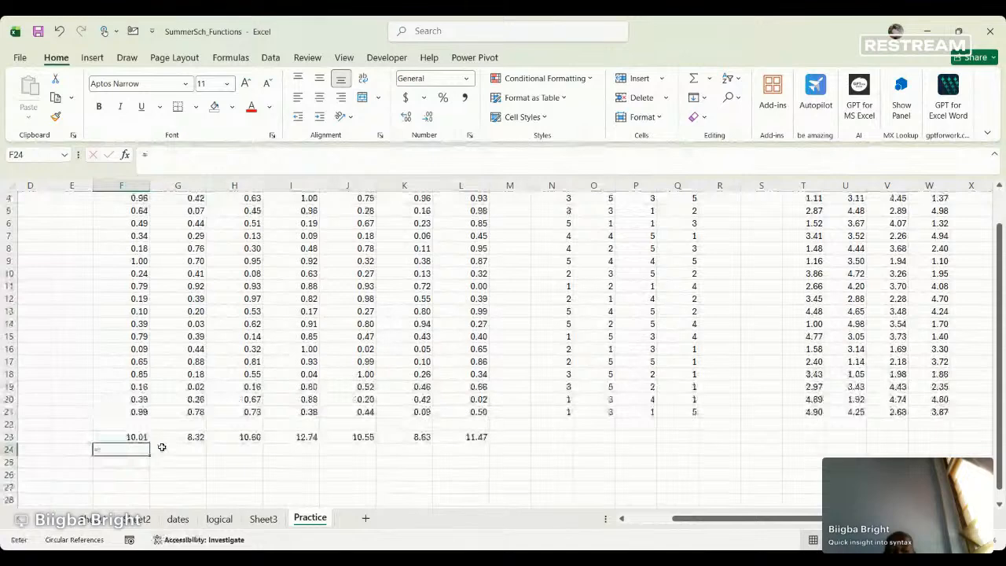
pyautogui.write('averag')
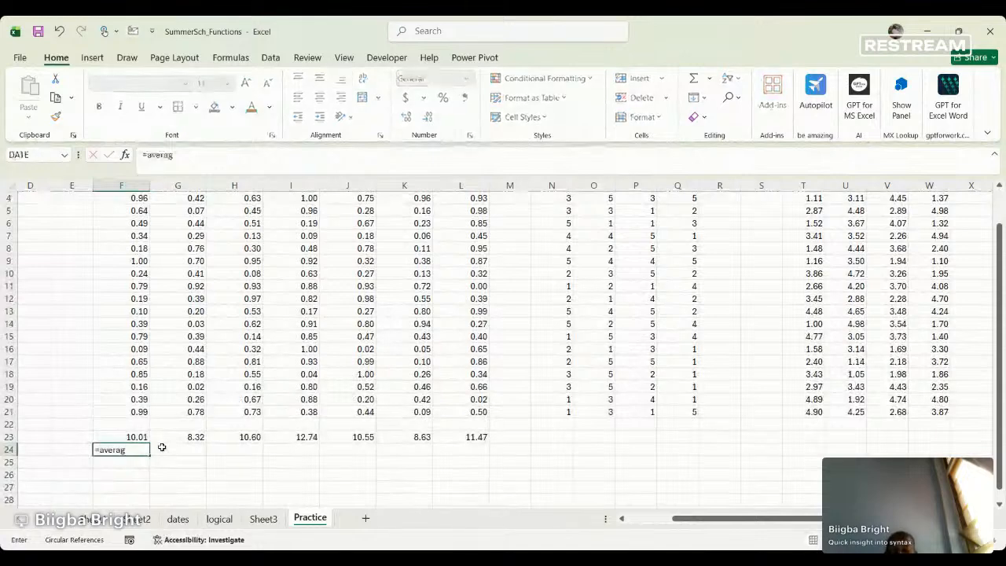
pyautogui.press('Tab')
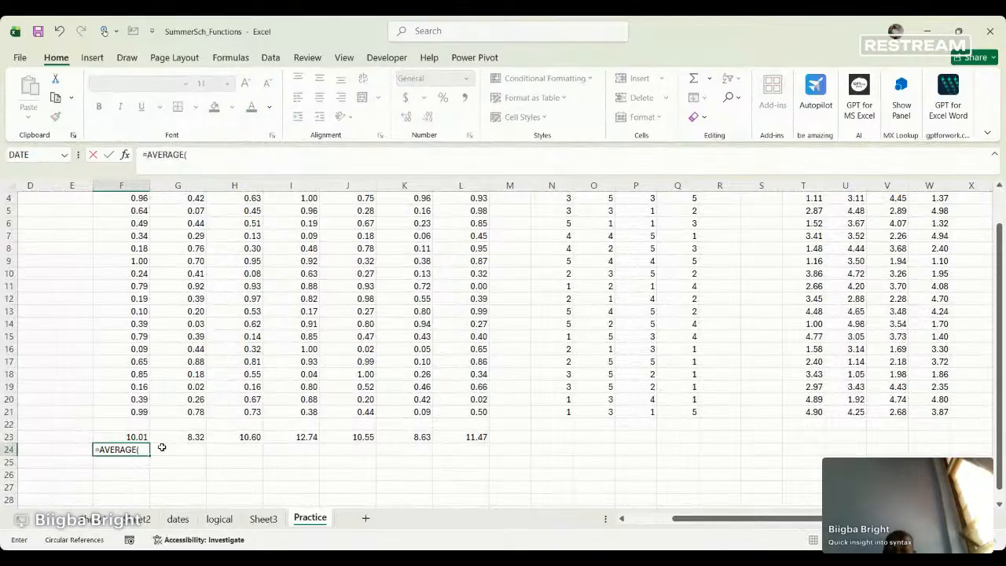
pyautogui.write('F2:F21')
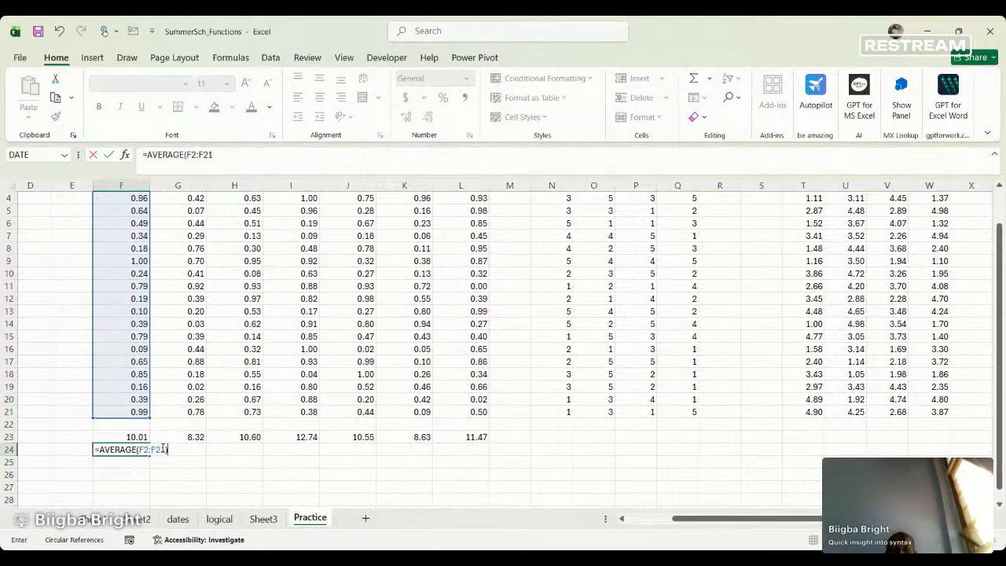
pyautogui.press('Return')
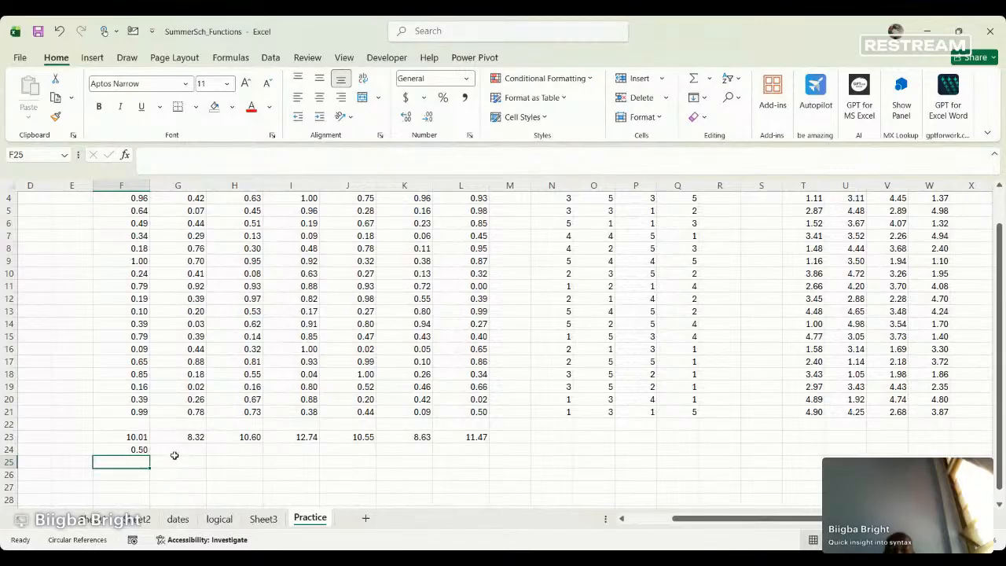
# Fill the AVERAGE formula from F24 across to L24 for the H2 to H7 columns.
pyautogui.click(199, 451)
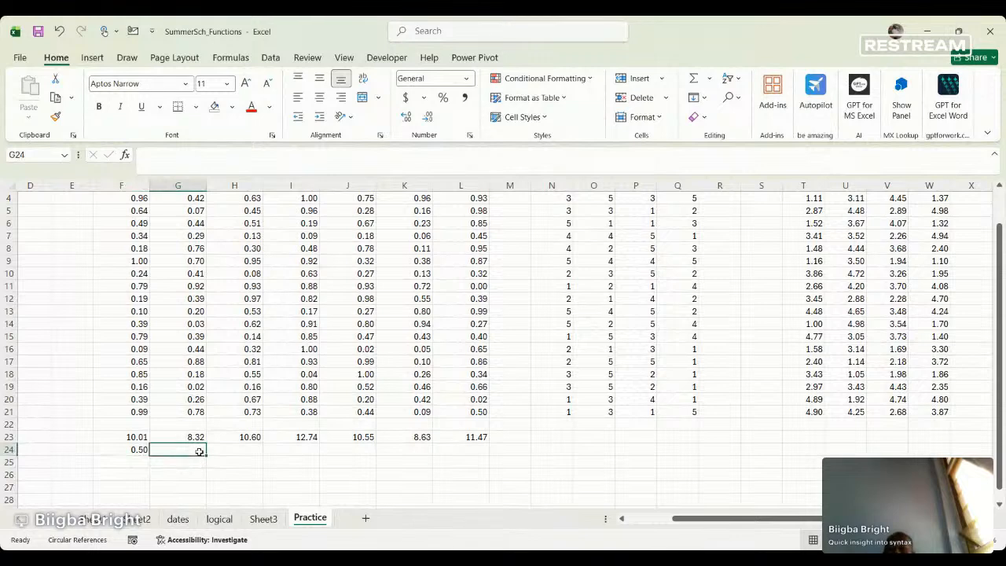
pyautogui.click(125, 449)
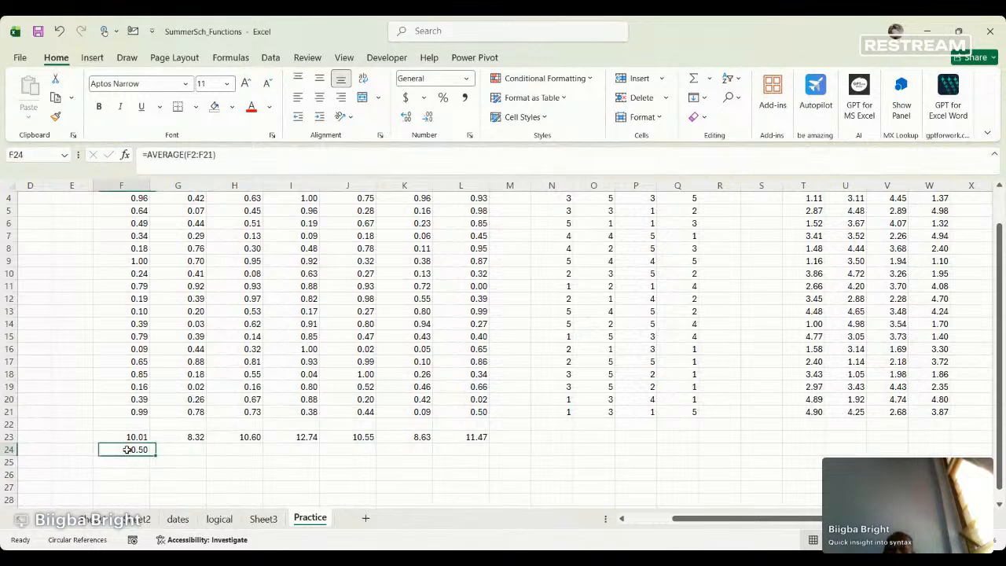
pyautogui.moveTo(150, 455); pyautogui.dragTo(509, 454)
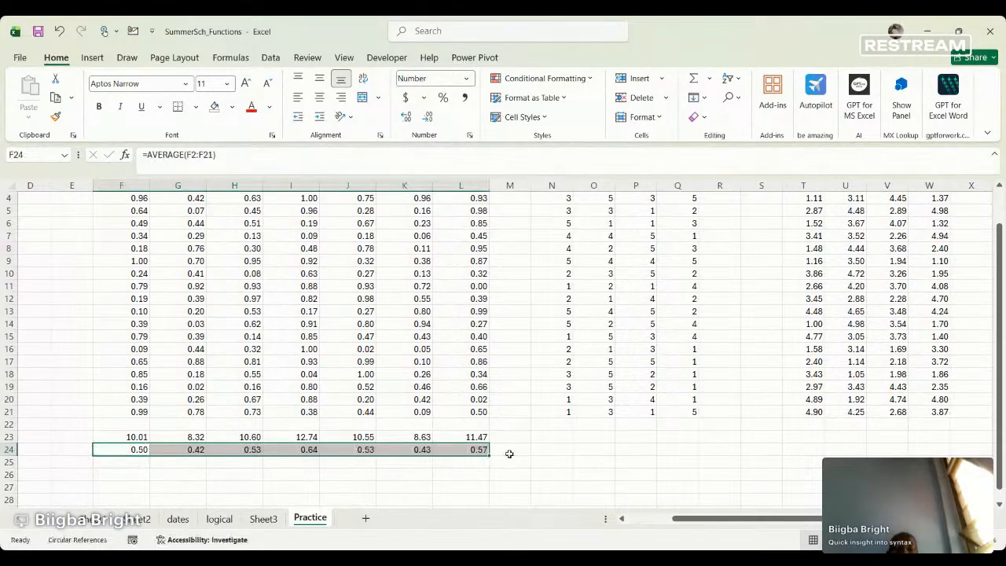
# Examine the total and average rows under columns F to L, comparing their formulas with the last data row.
pyautogui.click(122, 461)
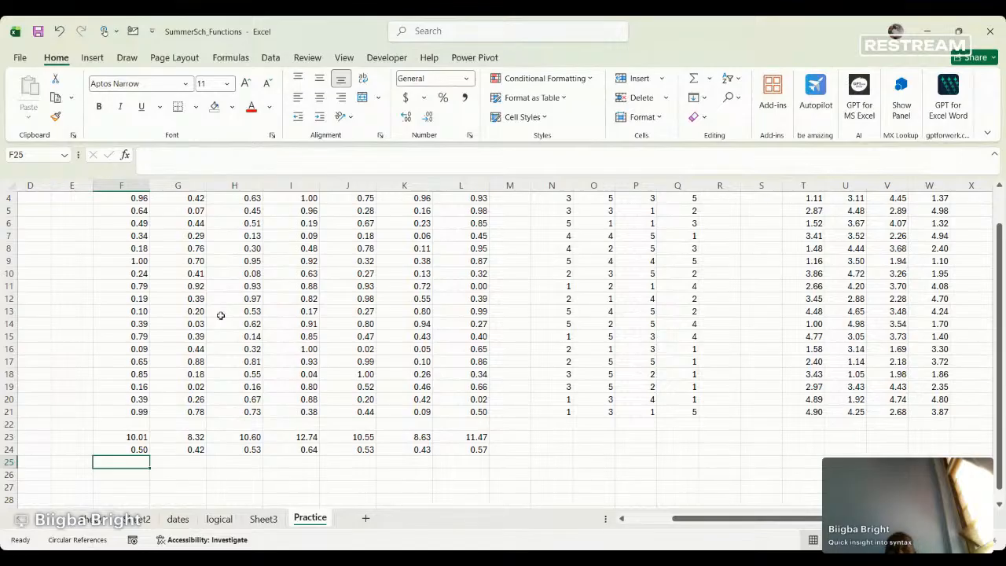
pyautogui.scroll(-1, 220, 315)
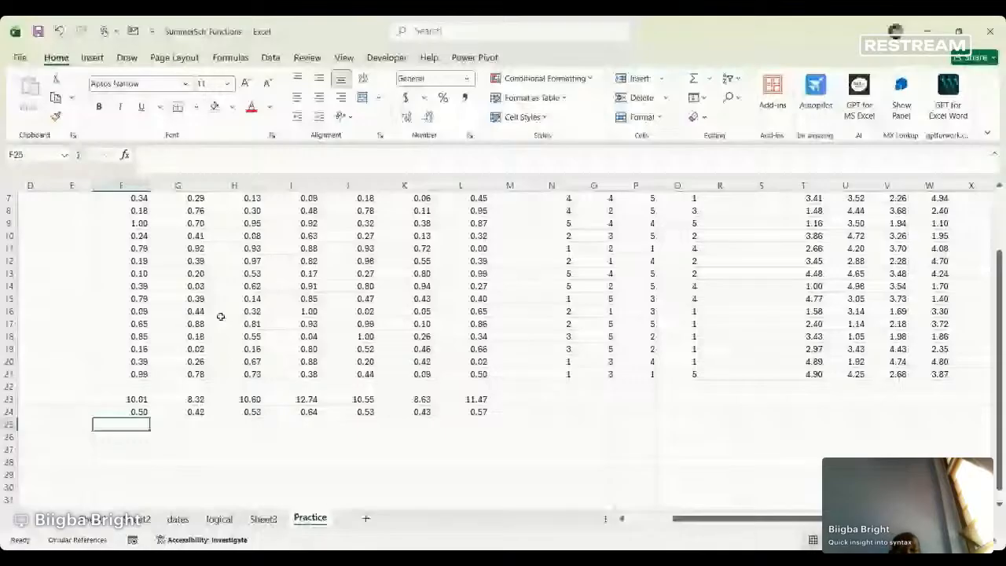
pyautogui.scroll(1, 221, 316)
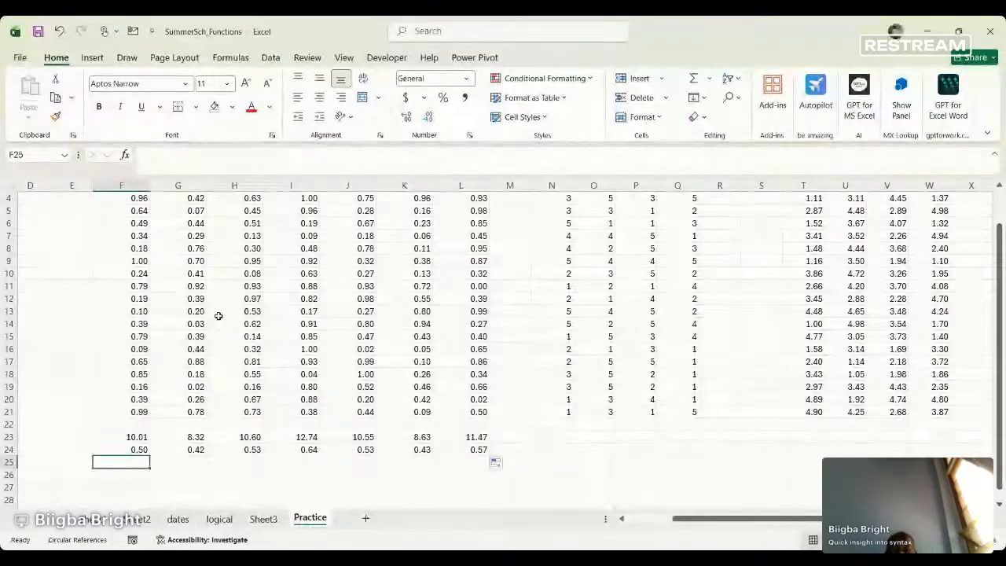
pyautogui.moveTo(123, 442); pyautogui.dragTo(487, 440)
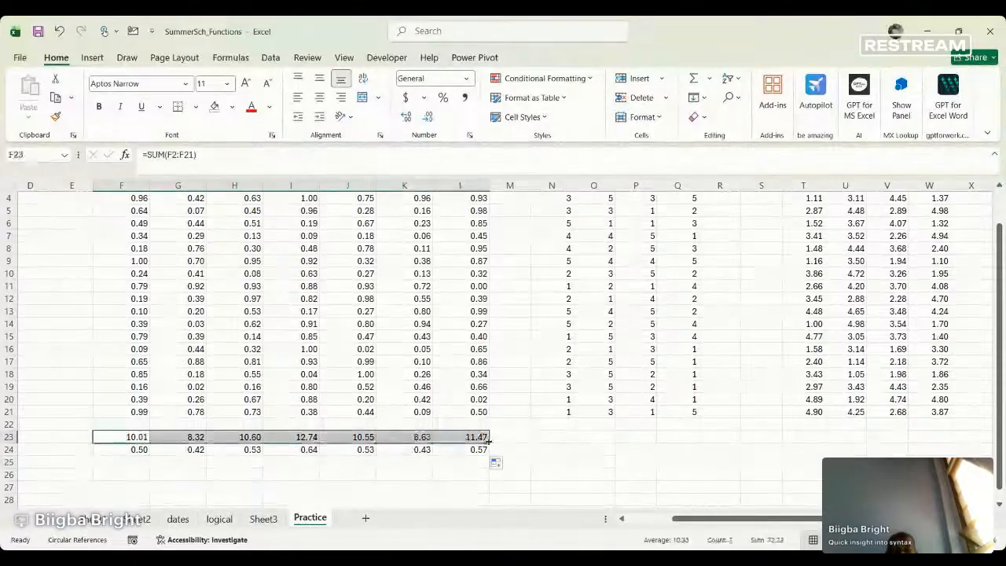
pyautogui.moveTo(135, 412); pyautogui.dragTo(483, 417)
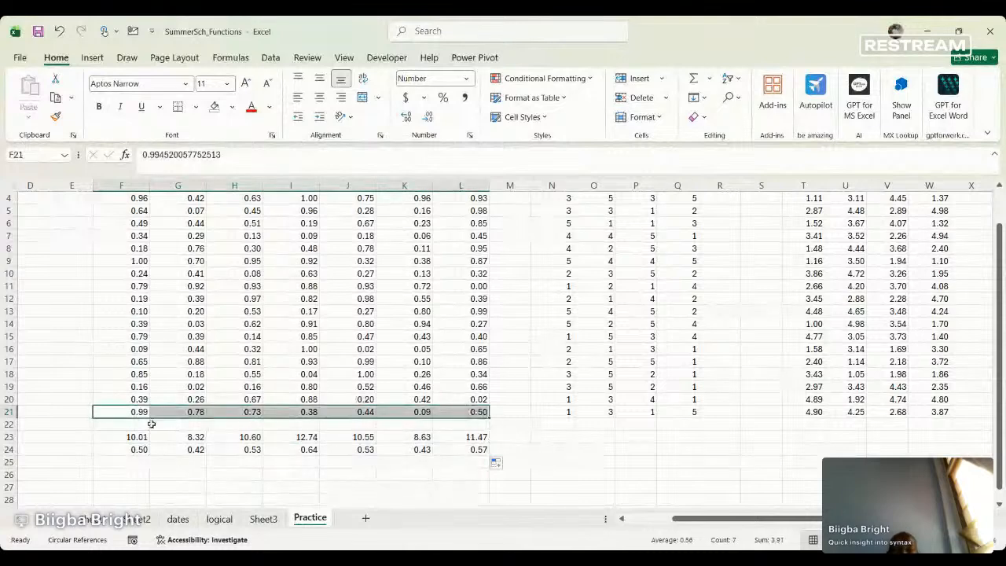
pyautogui.click(382, 434)
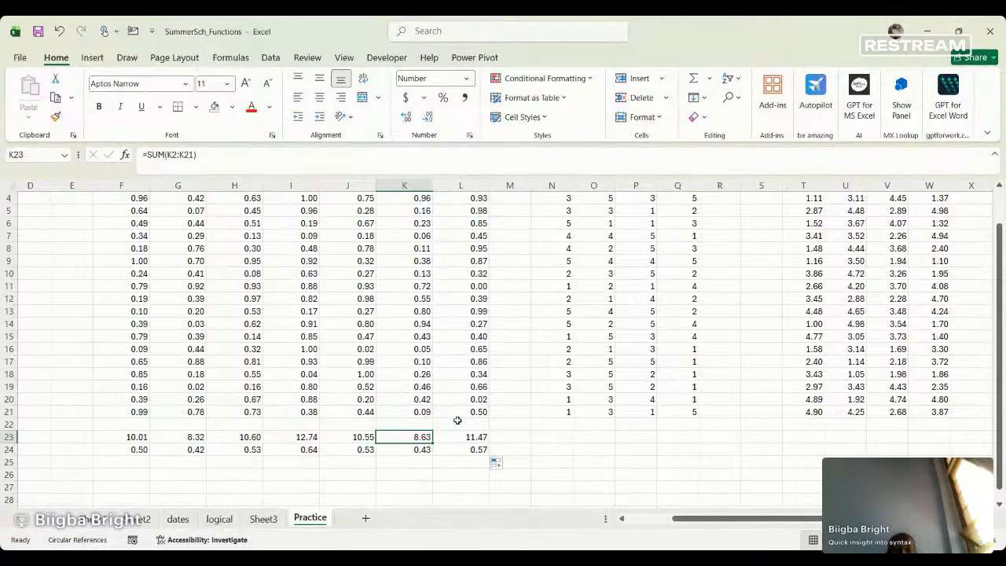
pyautogui.click(444, 454)
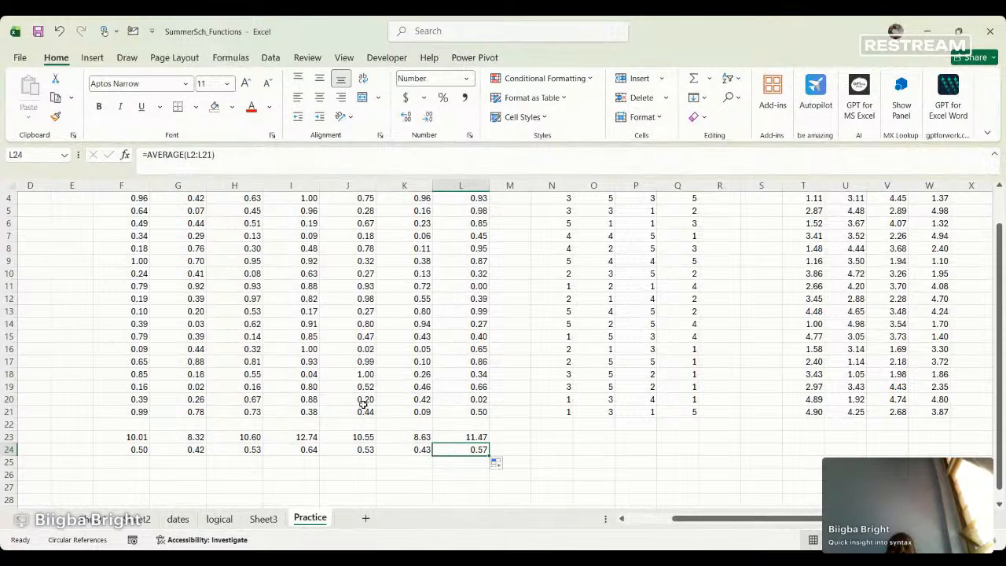
pyautogui.scroll(1, 363, 403)
pyautogui.scroll(-2, 362, 403)
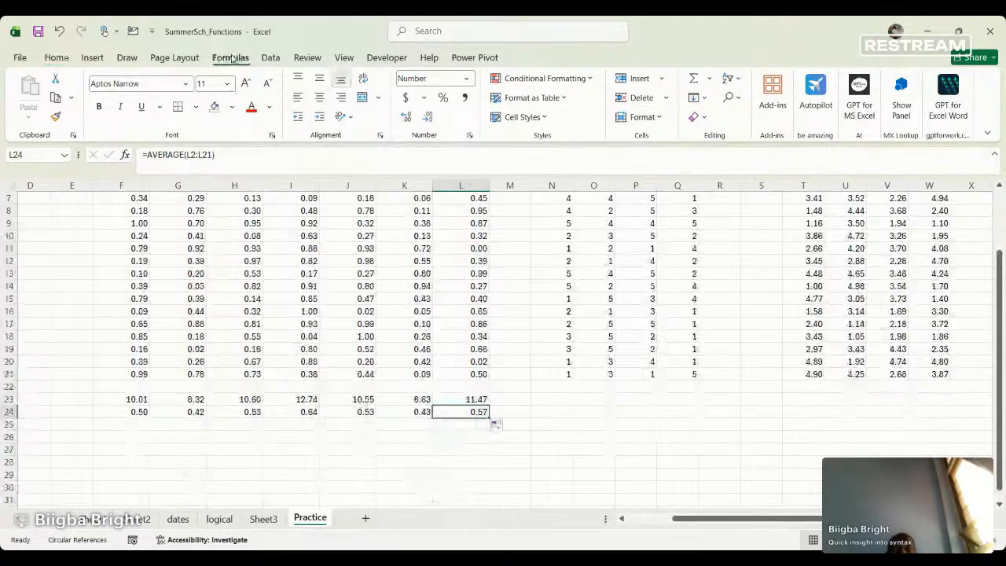
pyautogui.click(230, 58)
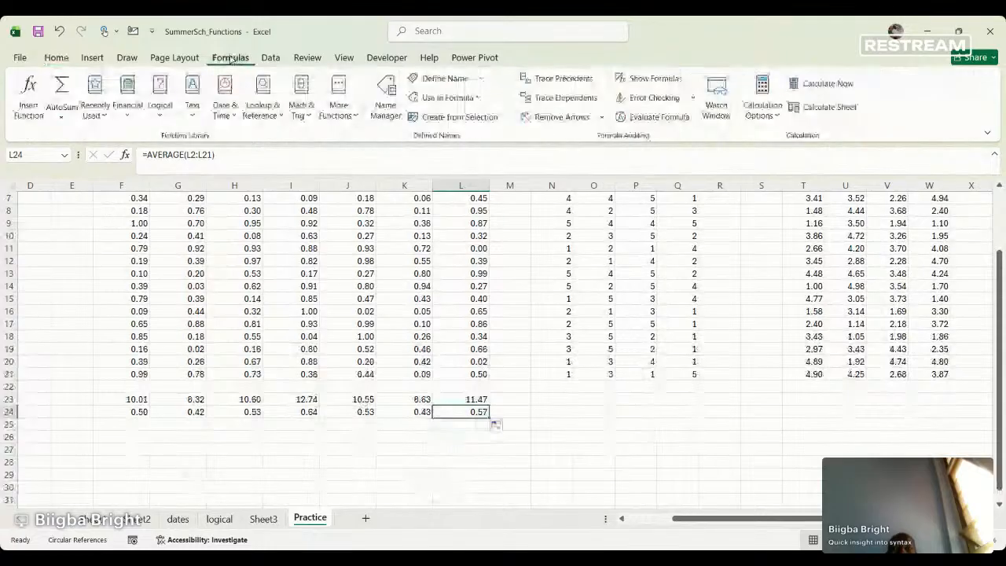
pyautogui.click(28, 104)
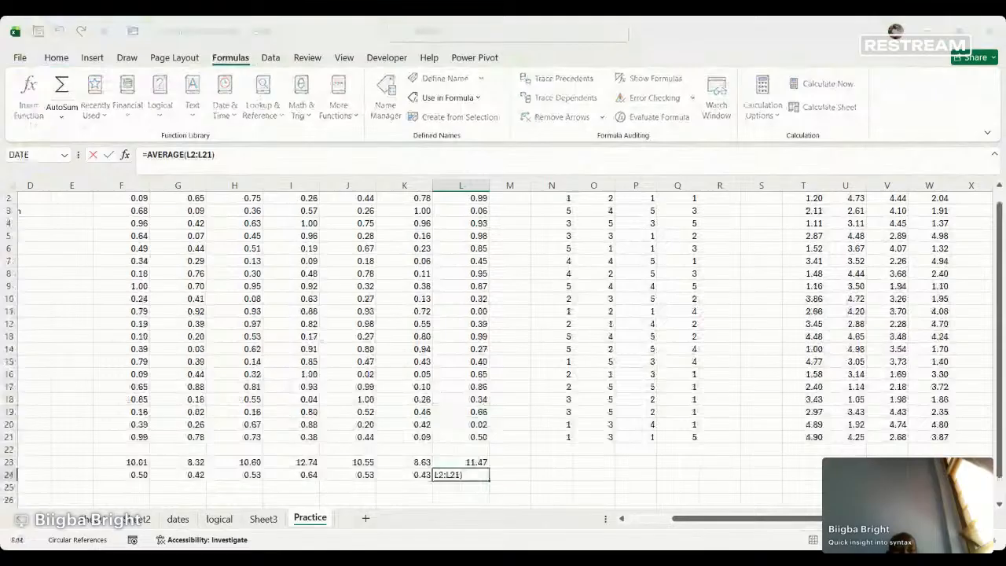
pyautogui.click(624, 490)
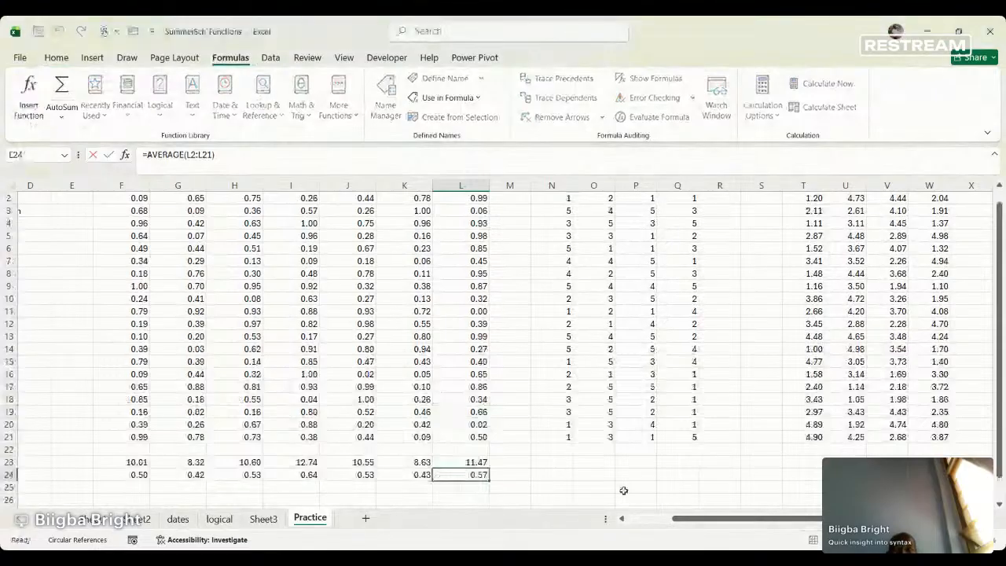
# Insert the DATE function in the empty cell O25 with year 2026, month 3 and day 28.
pyautogui.click(589, 486)
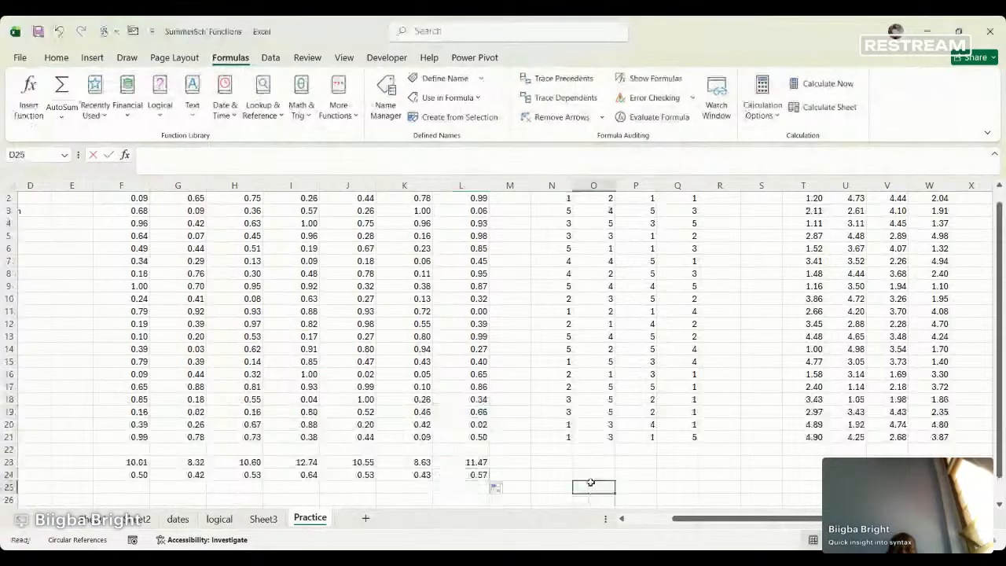
pyautogui.click(29, 98)
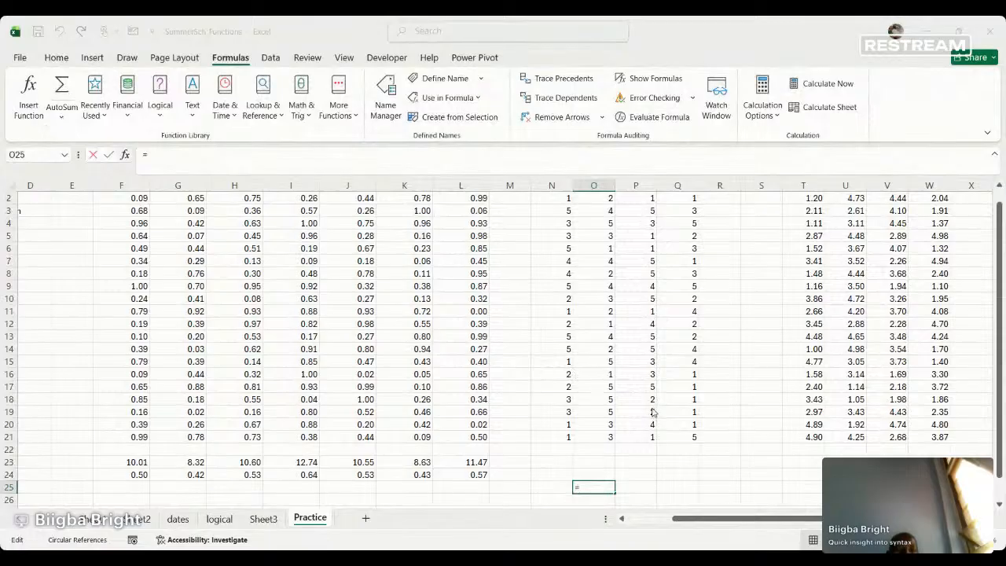
pyautogui.click(743, 496)
pyautogui.write('DATE()')
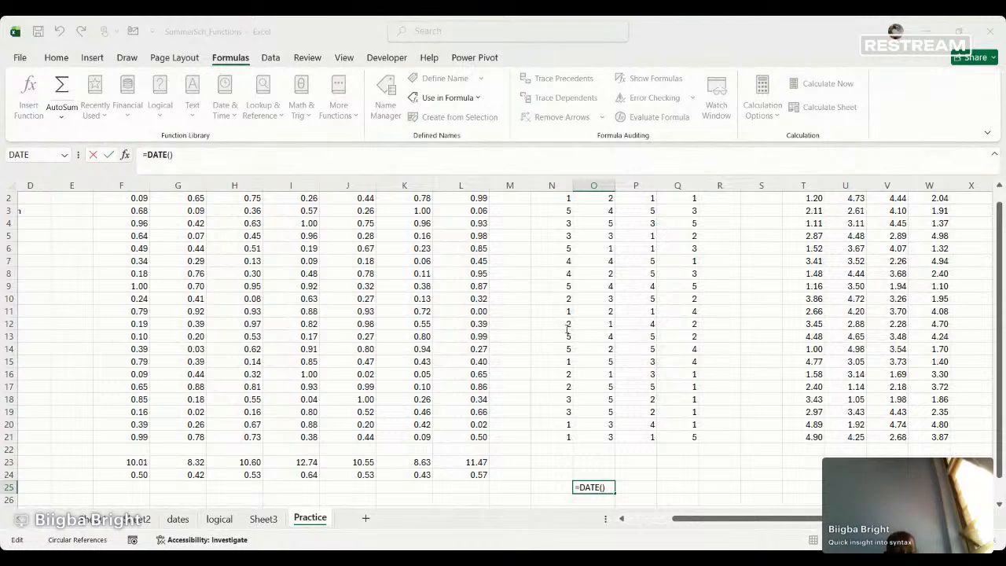
pyautogui.write('2026')
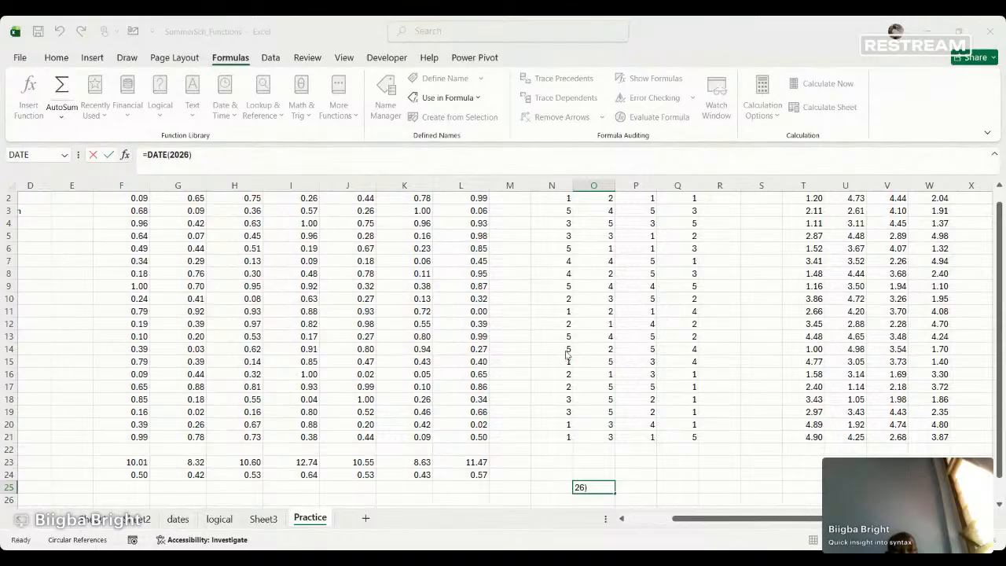
pyautogui.write(',3,2')
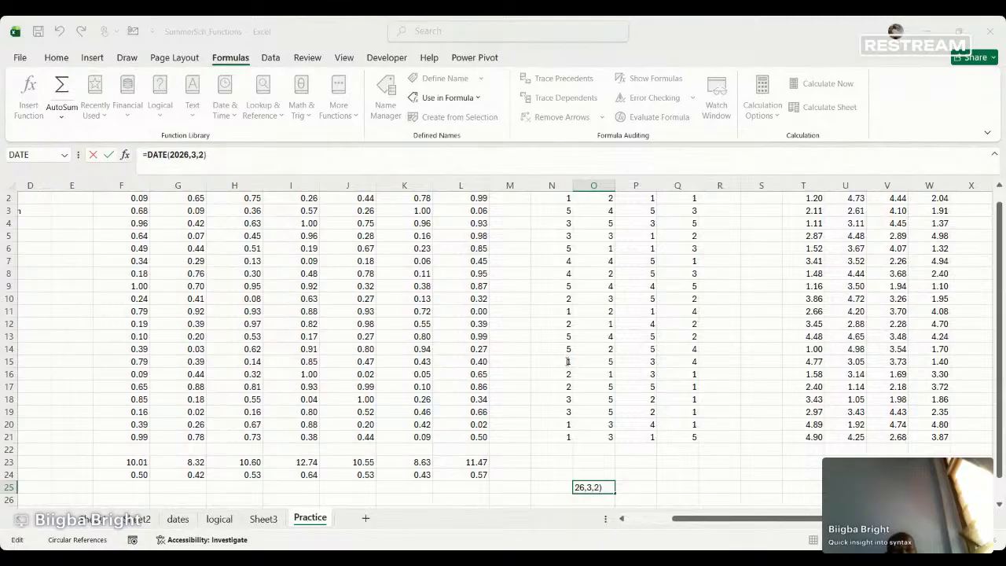
pyautogui.write('8')
pyautogui.click(793, 478)
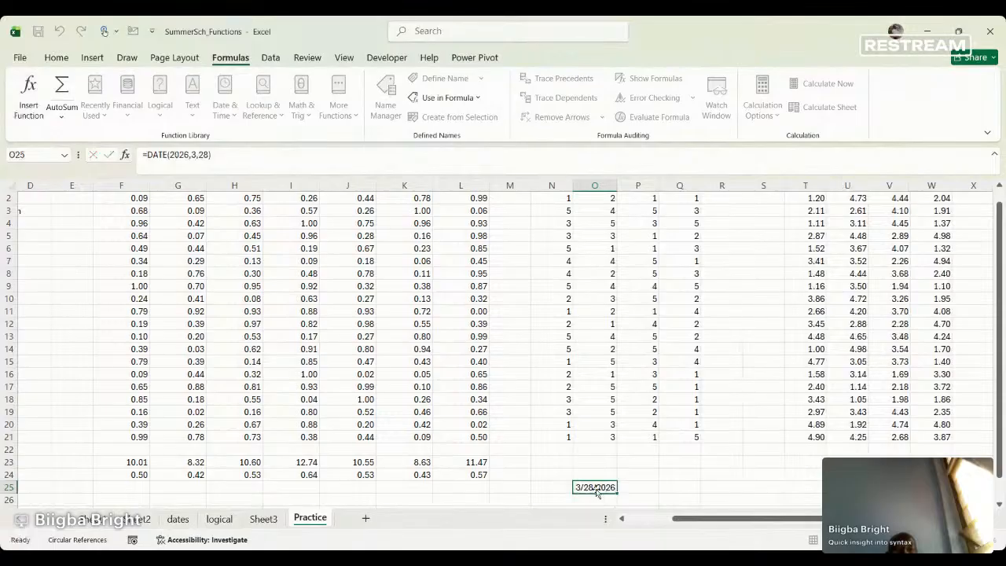
pyautogui.scroll(-1, 613, 471)
pyautogui.click(639, 448)
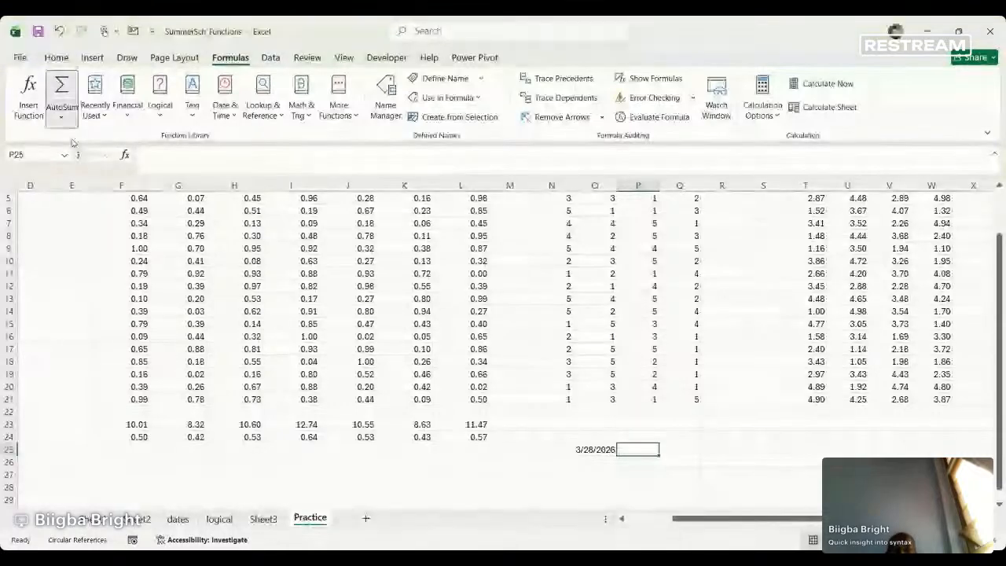
pyautogui.click(90, 190)
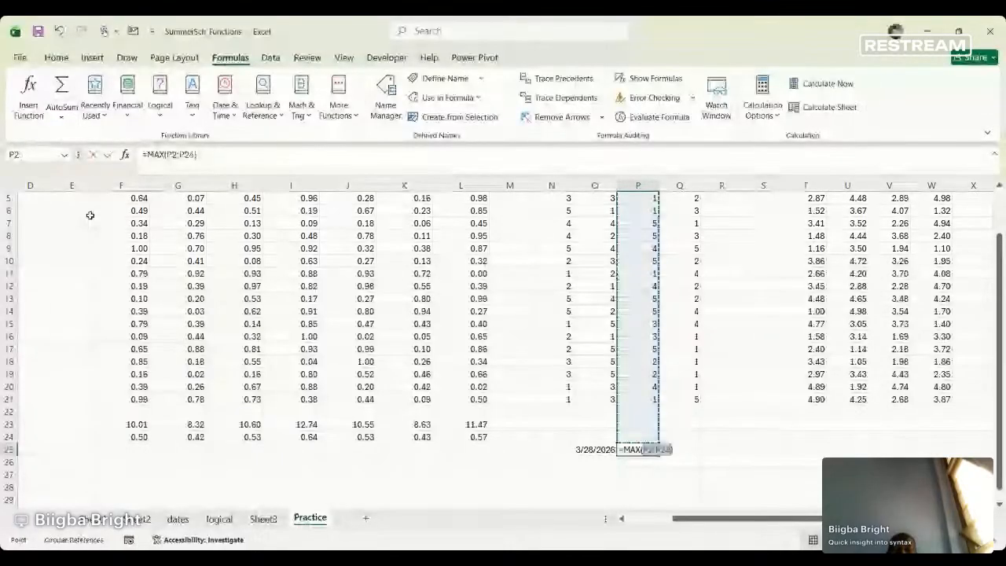
pyautogui.scroll(2, 652, 345)
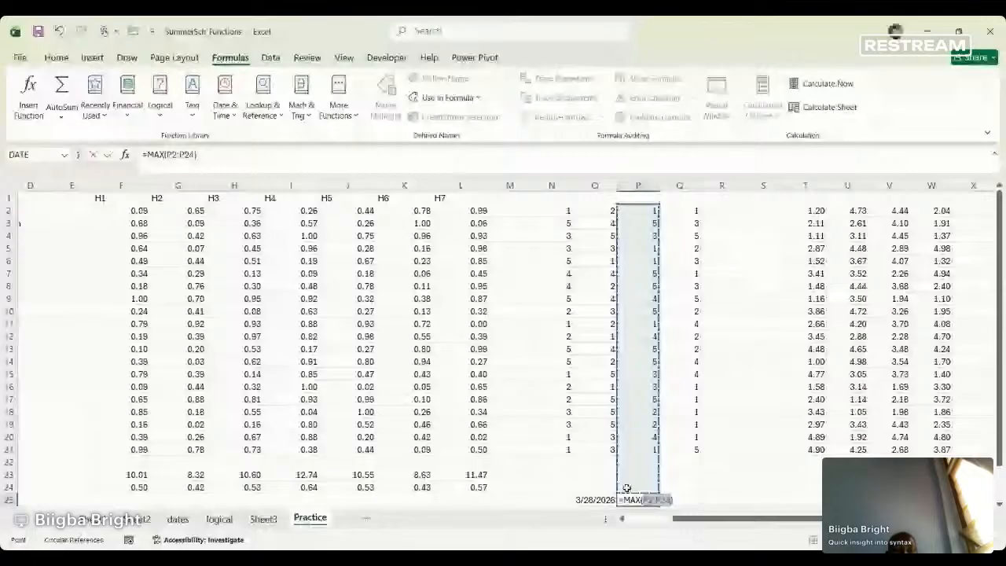
pyautogui.press('BackSpace')
pyautogui.press('BackSpace')
pyautogui.press('BackSpace')
pyautogui.press('BackSpace')
pyautogui.press('BackSpace')
pyautogui.press('BackSpace')
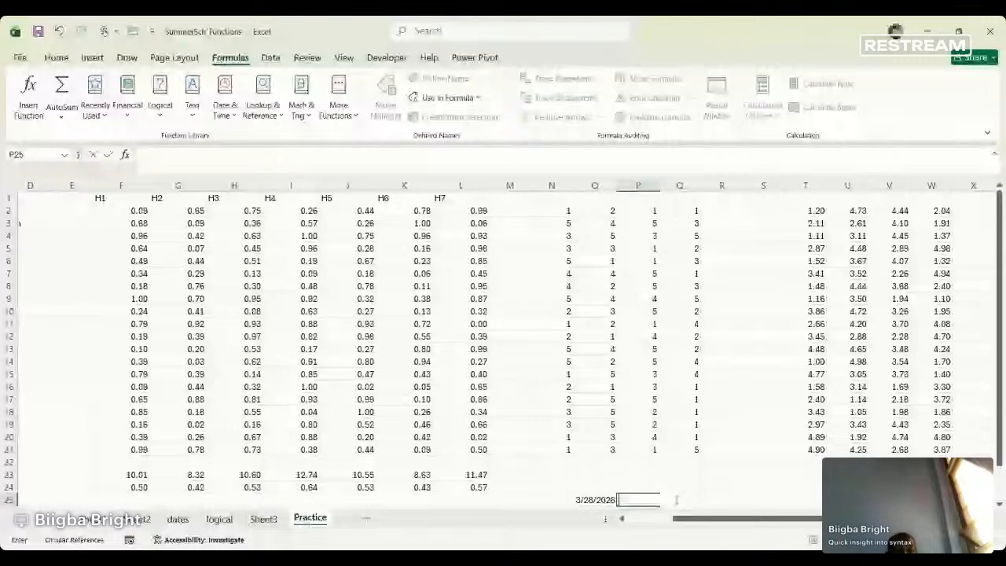
# Insert the MAX function in the empty cell S25 to find the largest value in the range P2:P21.
pyautogui.scroll(-1, 676, 499)
pyautogui.click(727, 473)
pyautogui.click(755, 463)
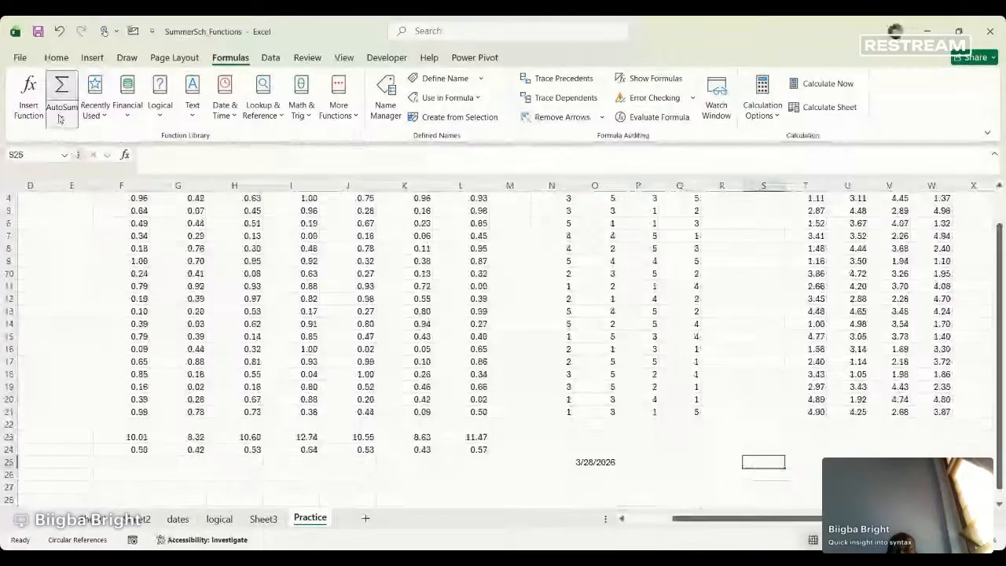
pyautogui.click(60, 119)
pyautogui.click(74, 189)
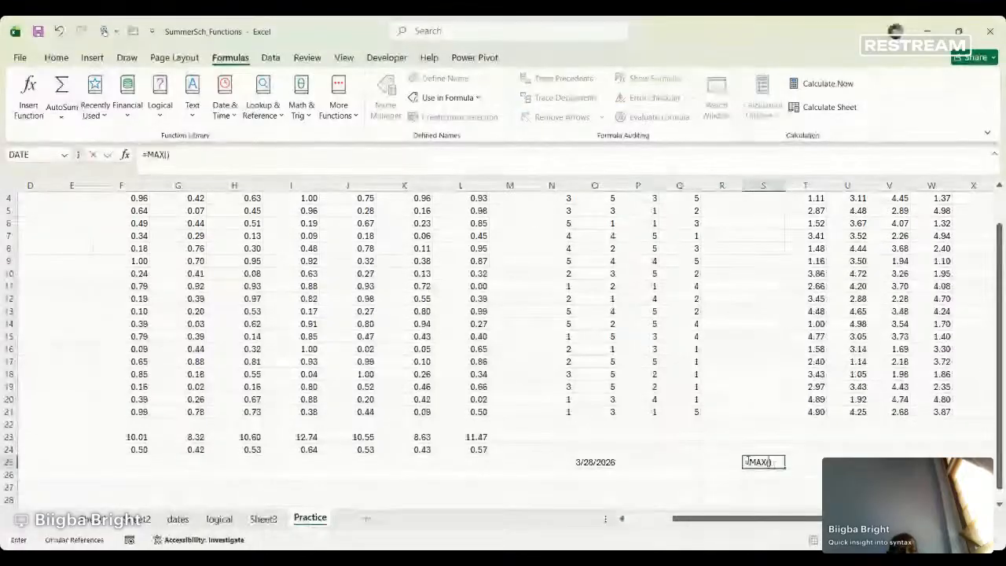
pyautogui.scroll(1, 649, 210)
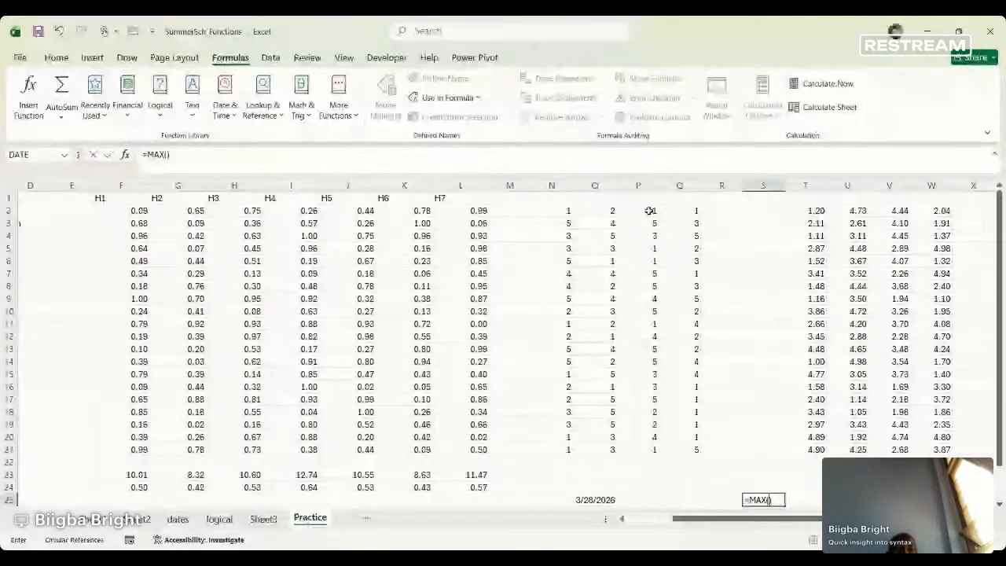
pyautogui.moveTo(649, 210); pyautogui.dragTo(653, 445)
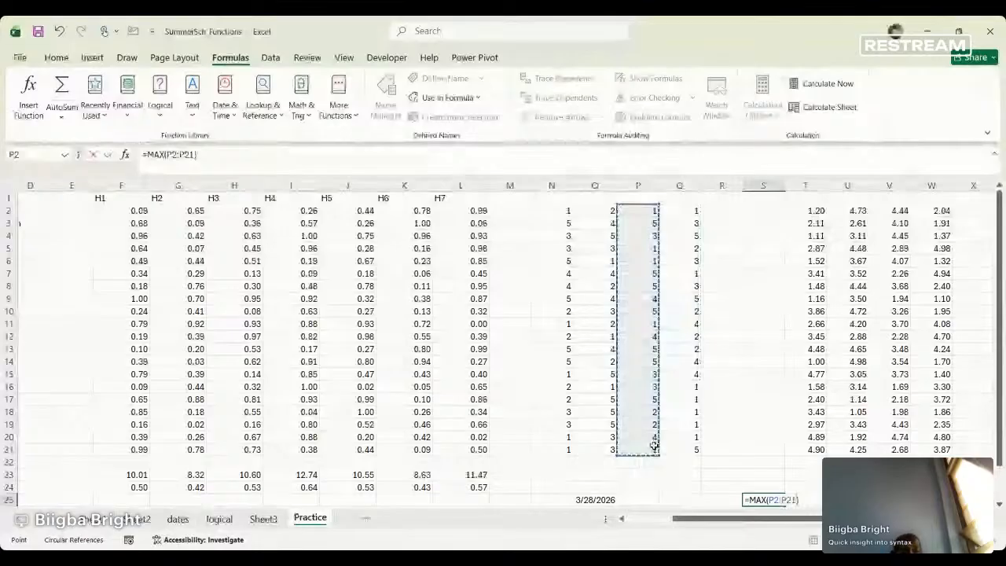
pyautogui.press('Return')
pyautogui.click(767, 498)
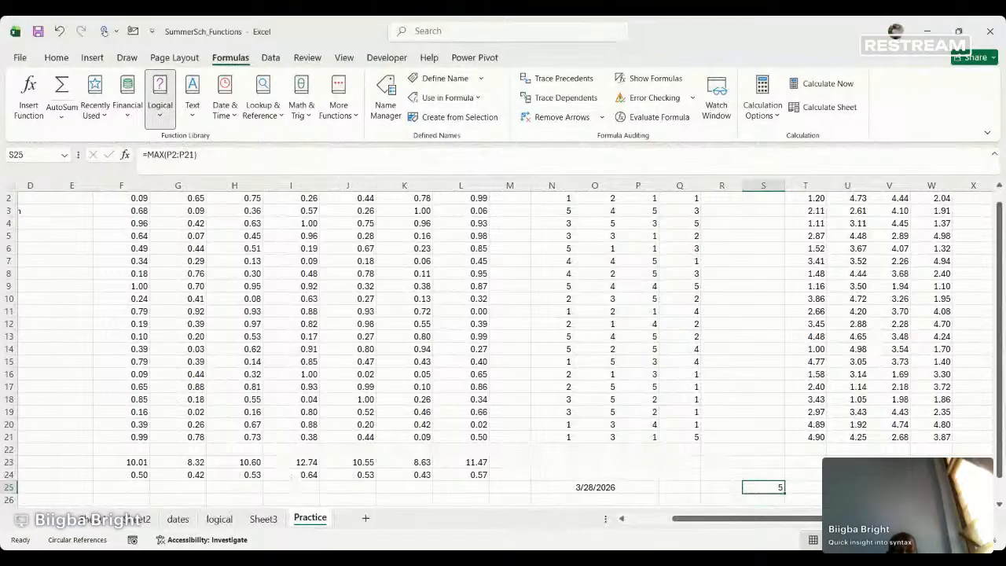
pyautogui.click(454, 487)
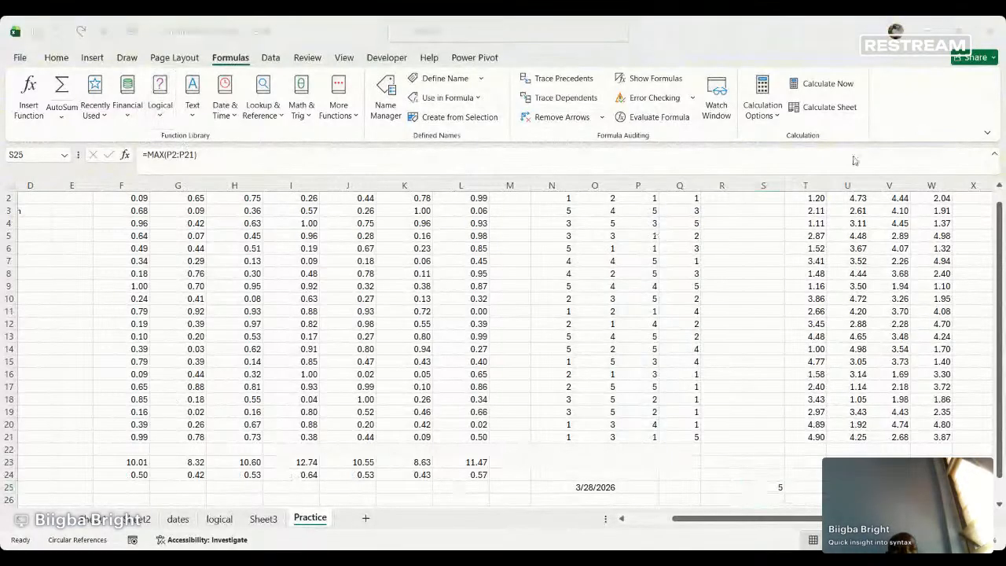